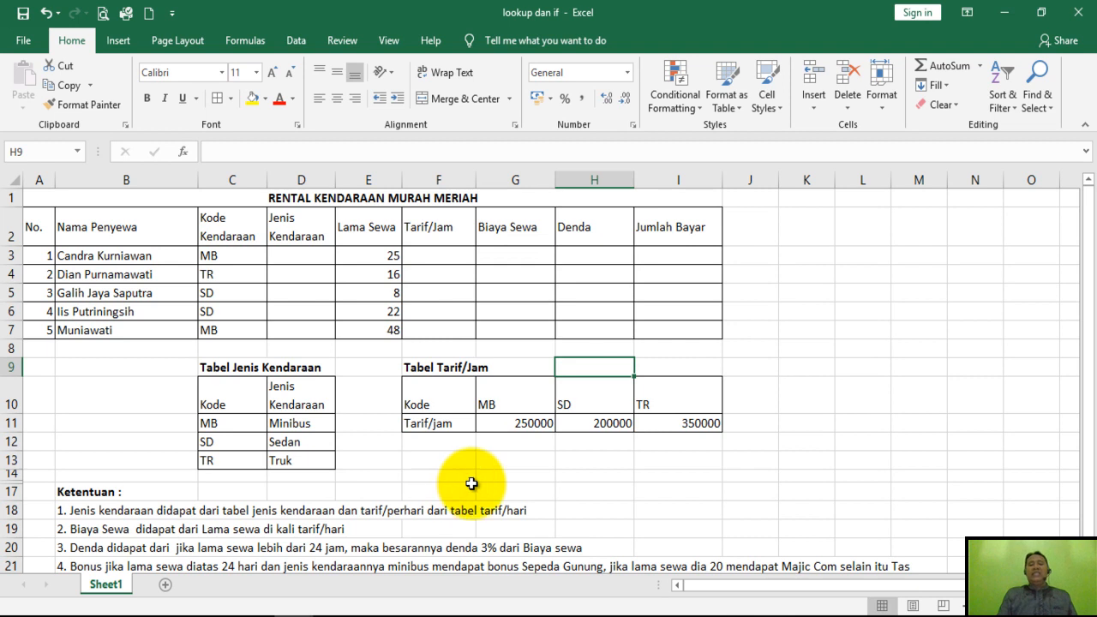
# Examine the empty Jenis Kendaraan and Tarif/Jam columns of the rental table and the Tabel Tarif/Jam reference table.
pyautogui.click(580, 476)
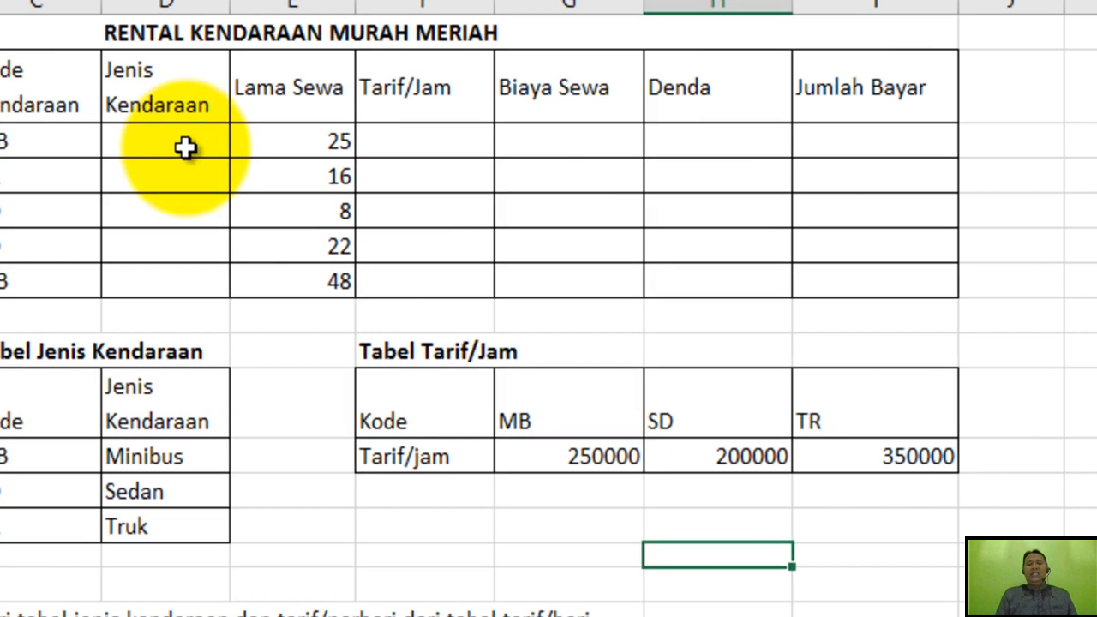
pyautogui.click(185, 147)
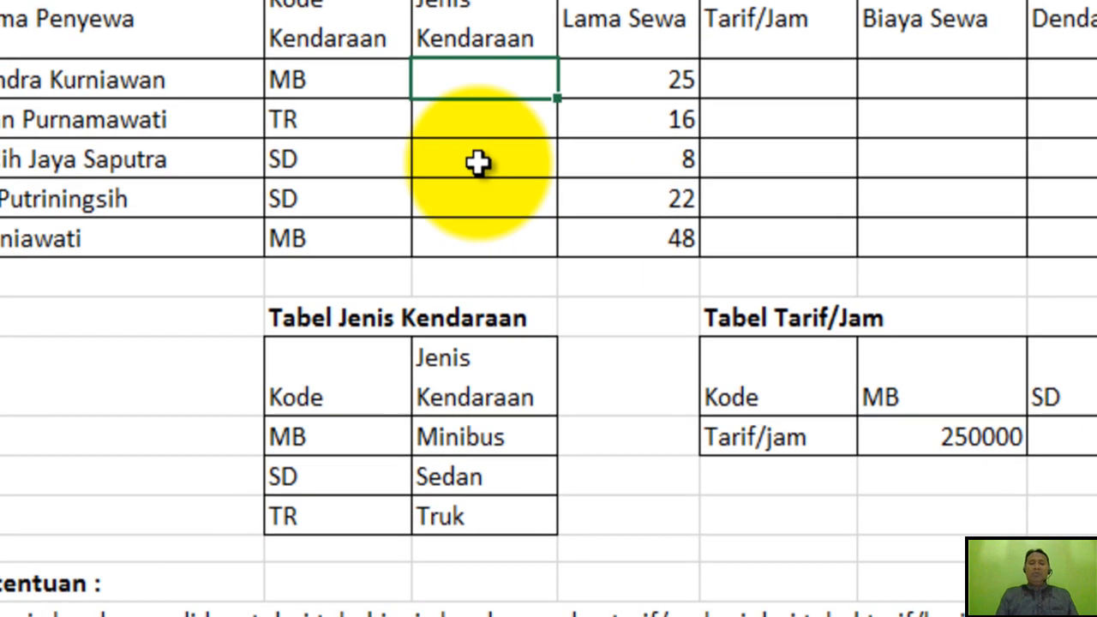
pyautogui.click(120, 189)
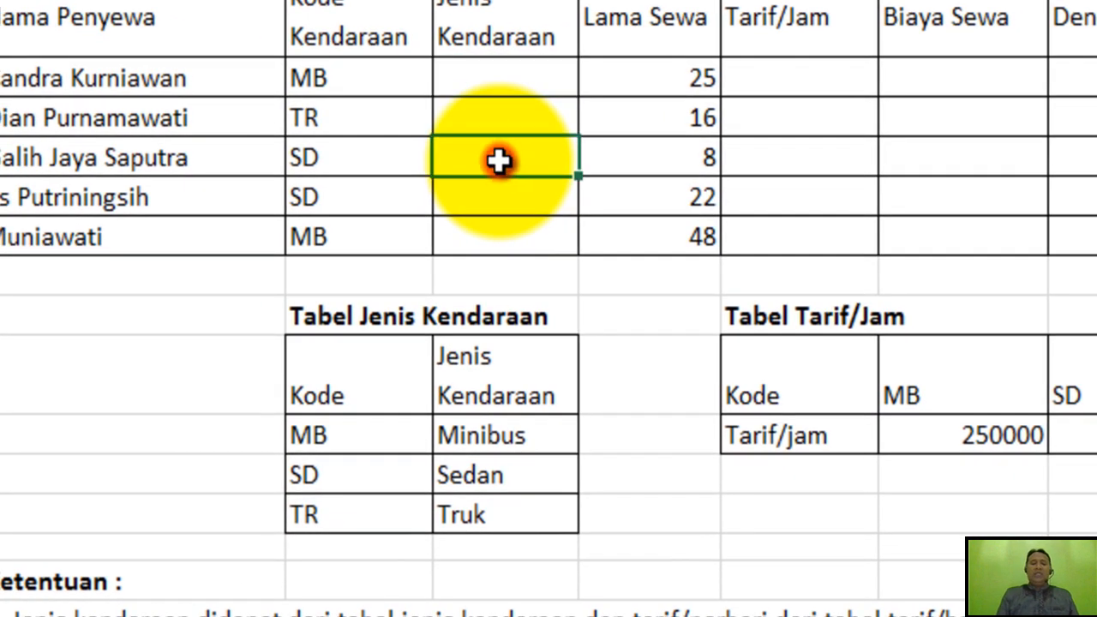
pyautogui.click(507, 75)
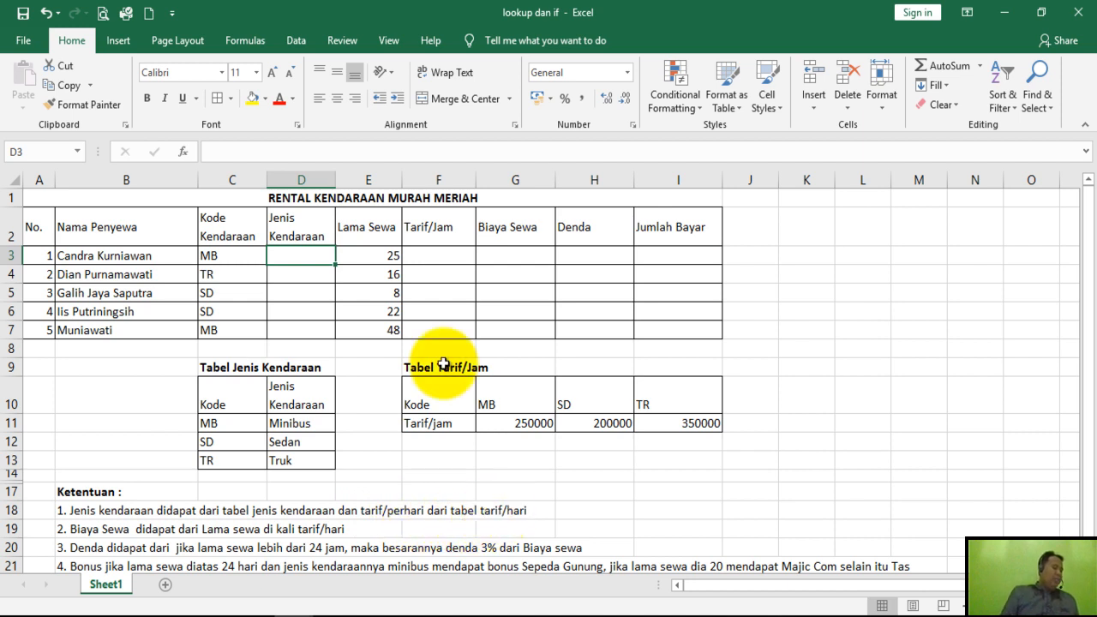
pyautogui.click(445, 252)
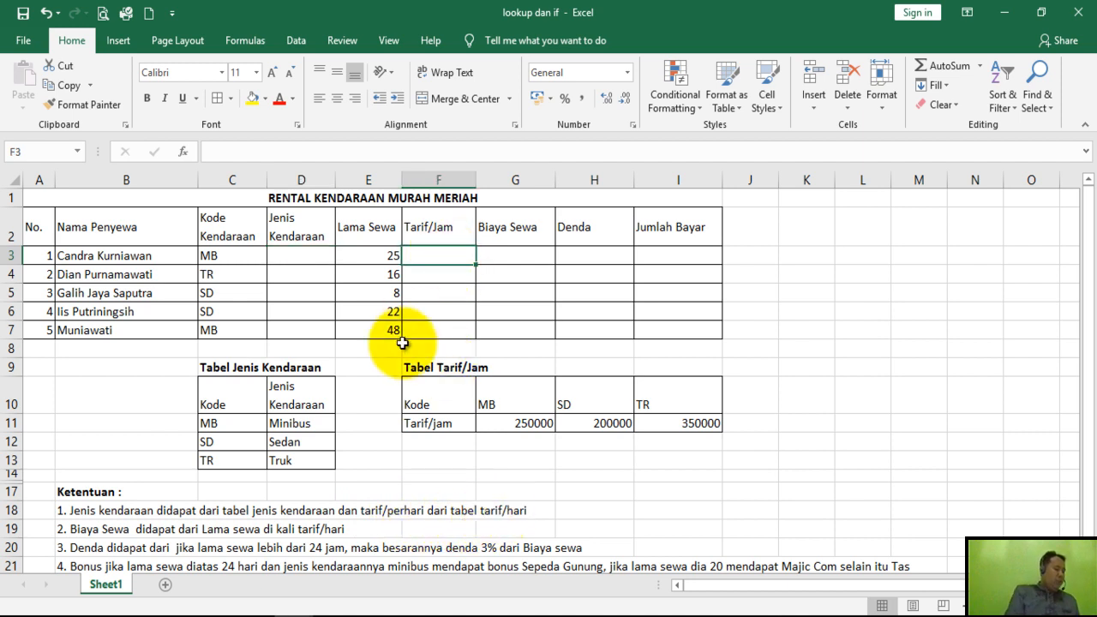
pyautogui.click(431, 390)
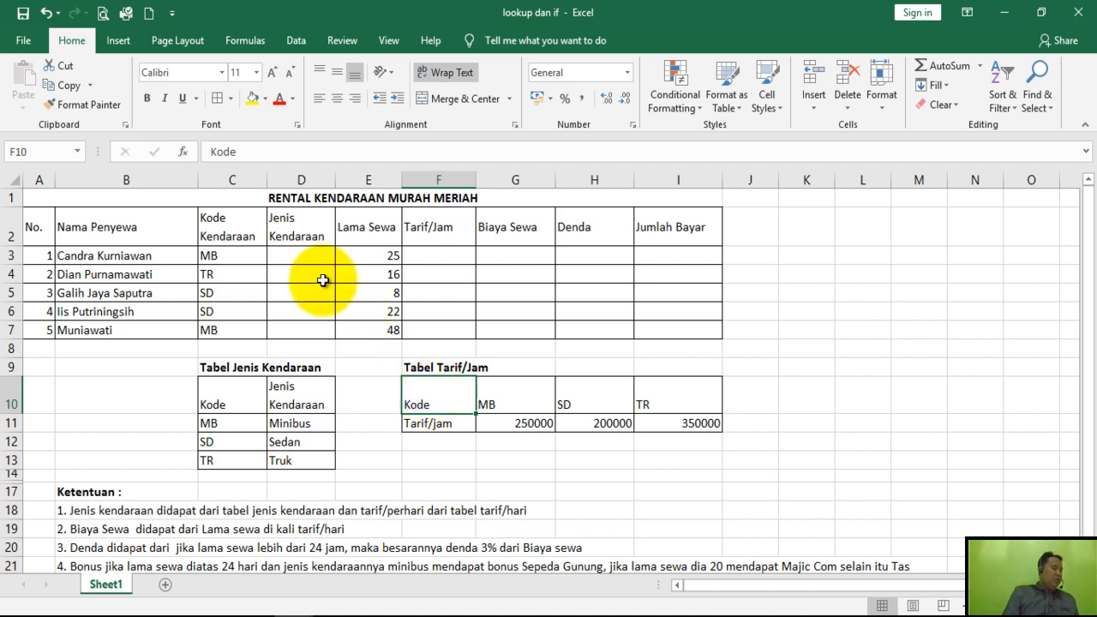
pyautogui.click(303, 259)
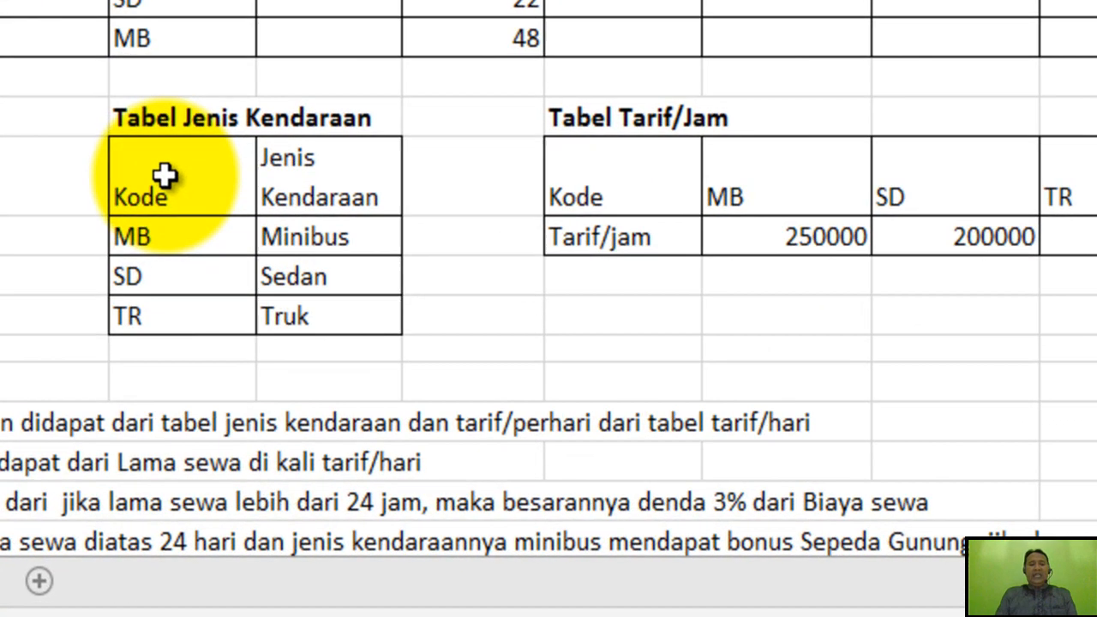
# Review the headings, codes and vehicle types in the Tabel Jenis Kendaraan reference table.
pyautogui.moveTo(164, 176); pyautogui.dragTo(283, 173)
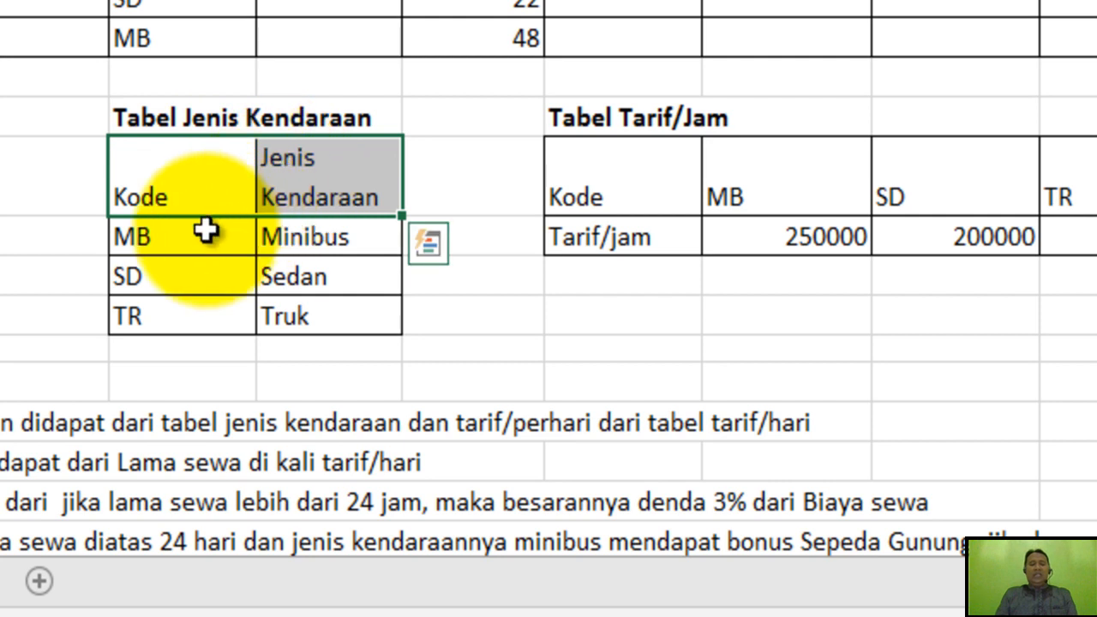
pyautogui.click(206, 230)
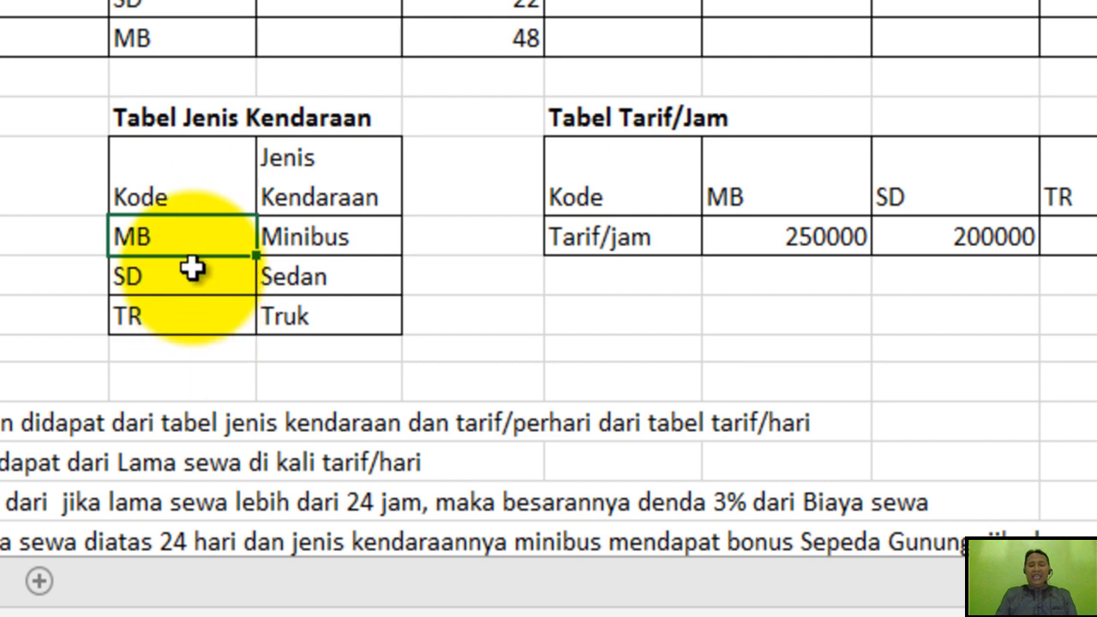
pyautogui.click(194, 197)
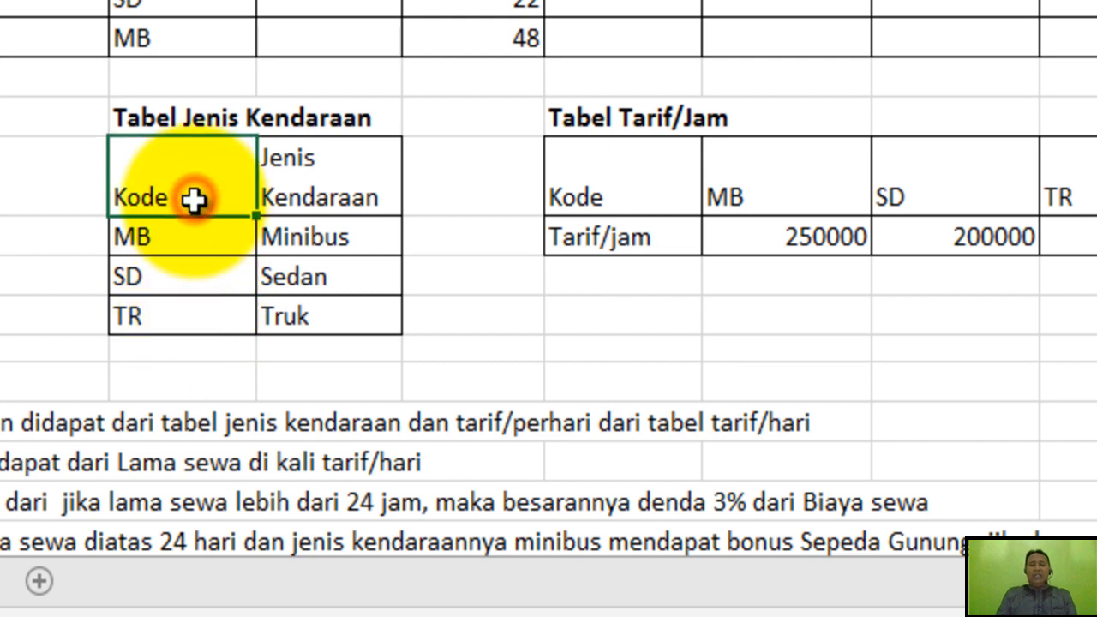
pyautogui.click(181, 236)
pyautogui.click(180, 276)
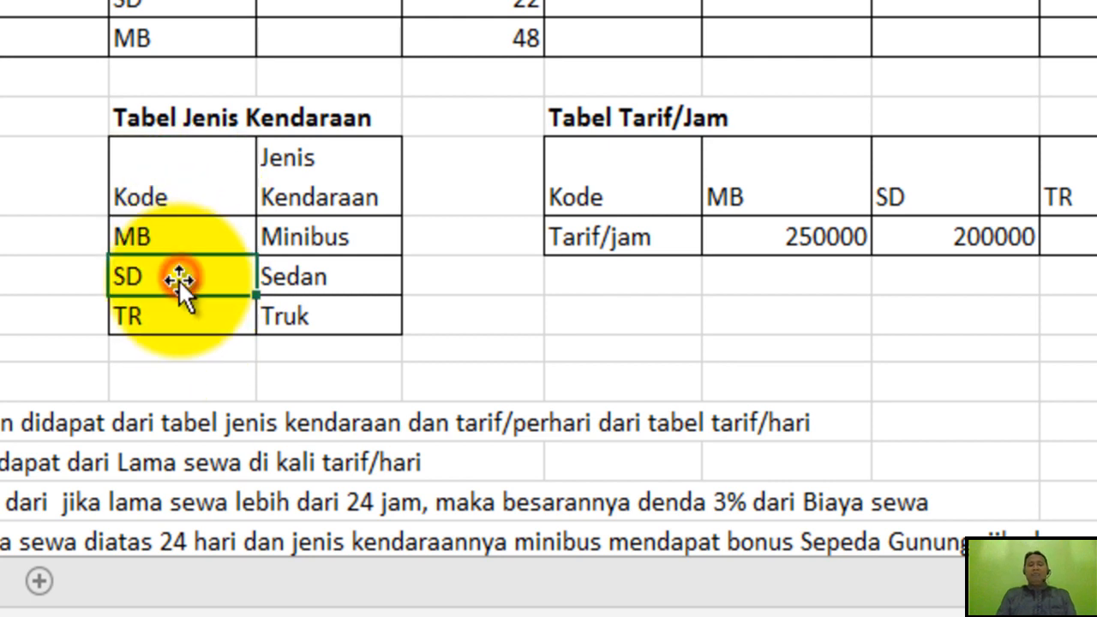
pyautogui.click(163, 324)
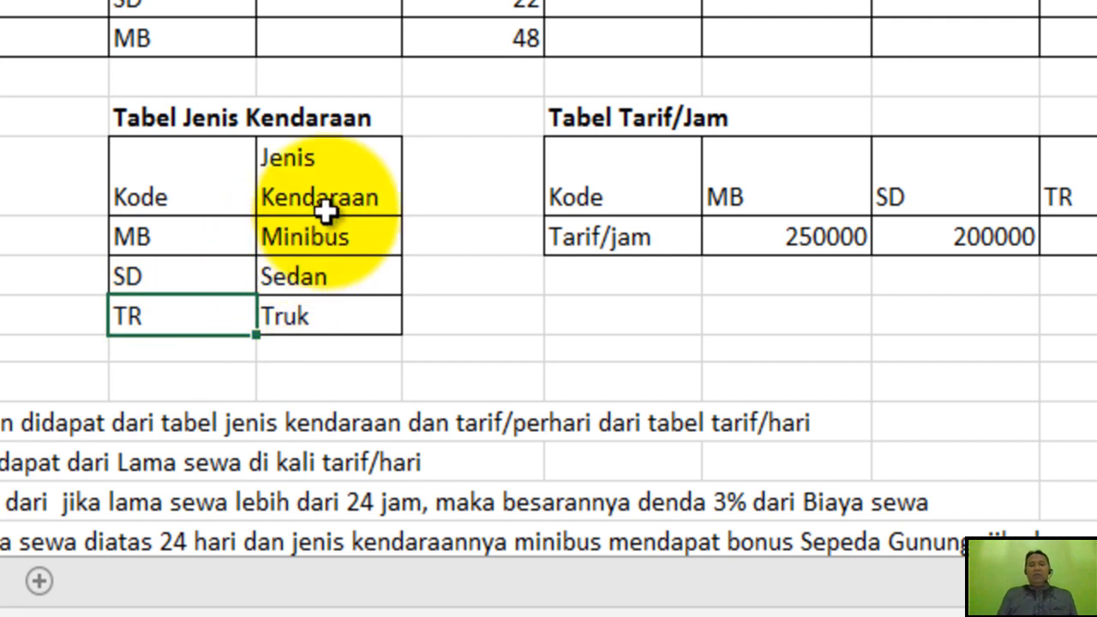
pyautogui.click(347, 180)
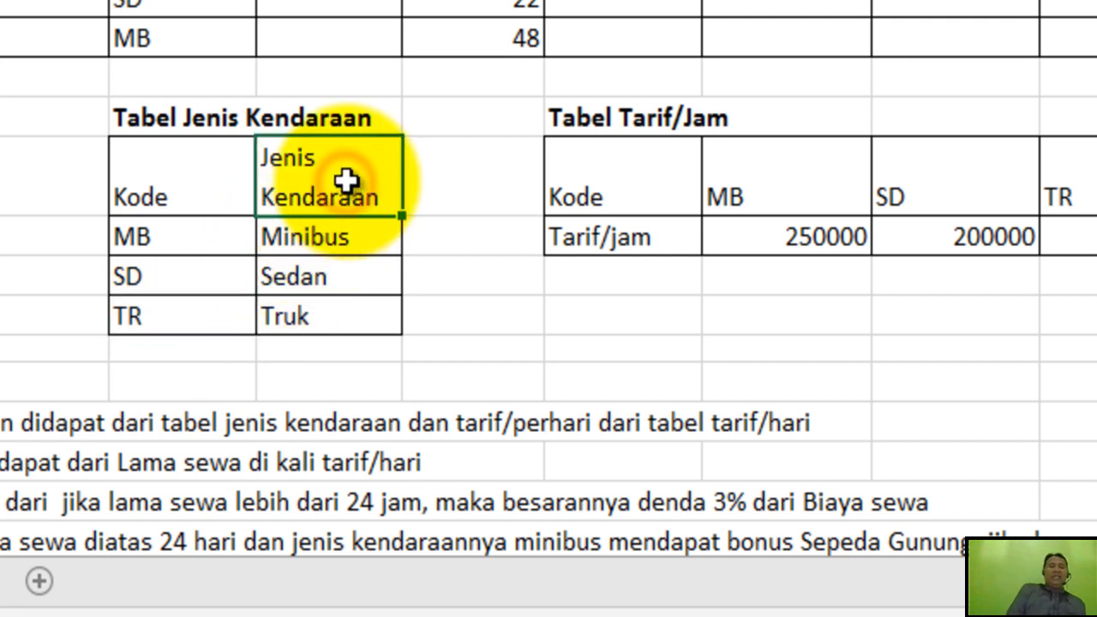
pyautogui.click(328, 240)
pyautogui.click(314, 286)
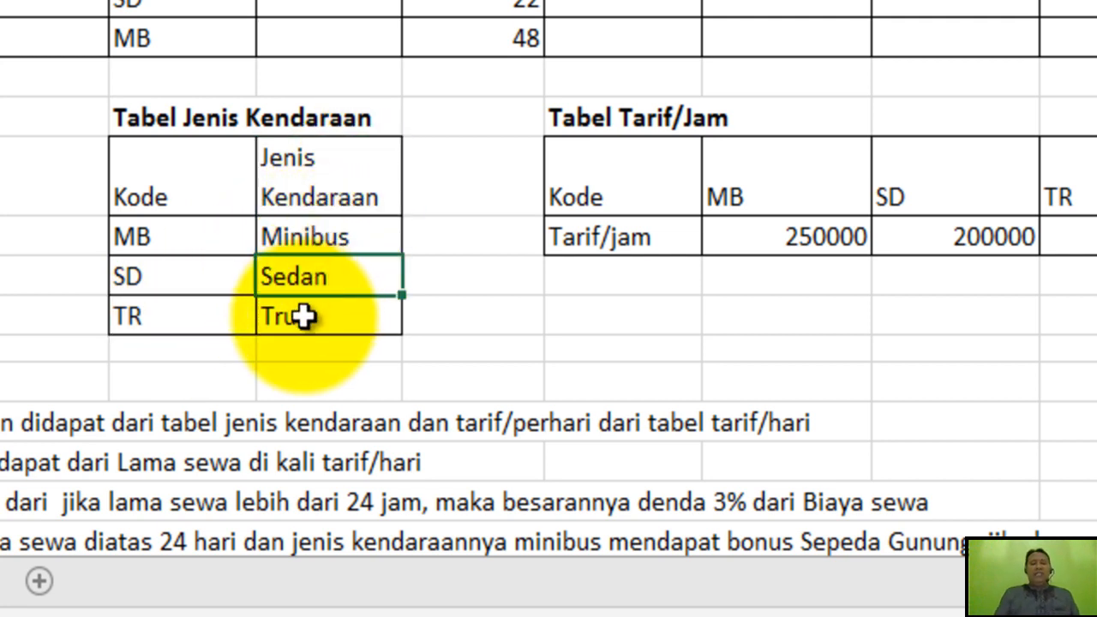
pyautogui.click(305, 317)
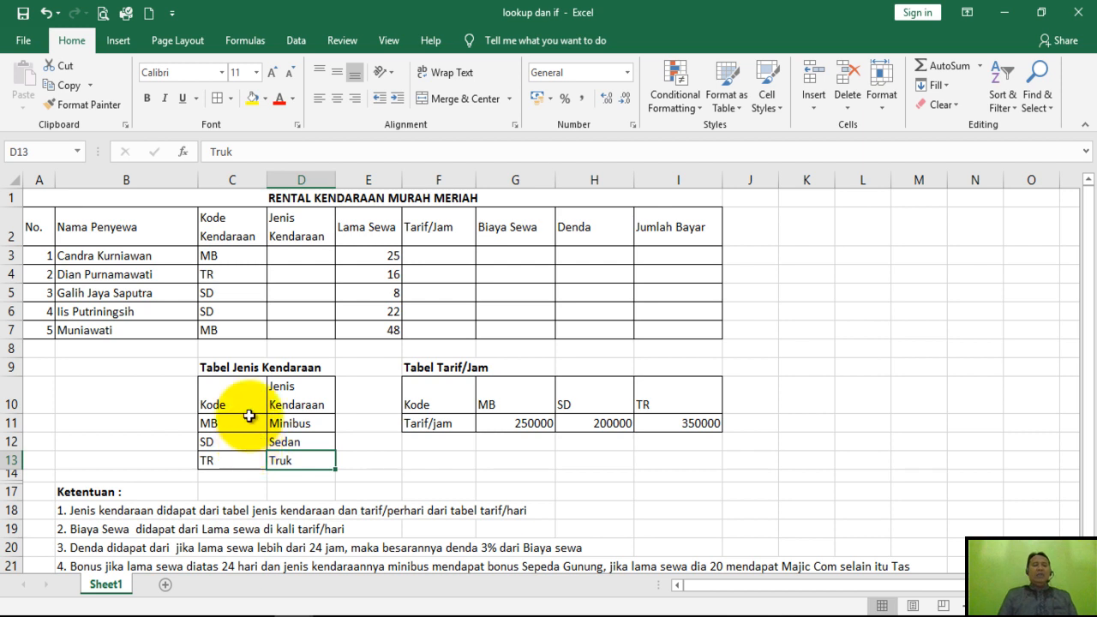
# Start a VLOOKUP formula in cell D3 of the Jenis Kendaraan column with C3 as the lookup value.
pyautogui.click(288, 254)
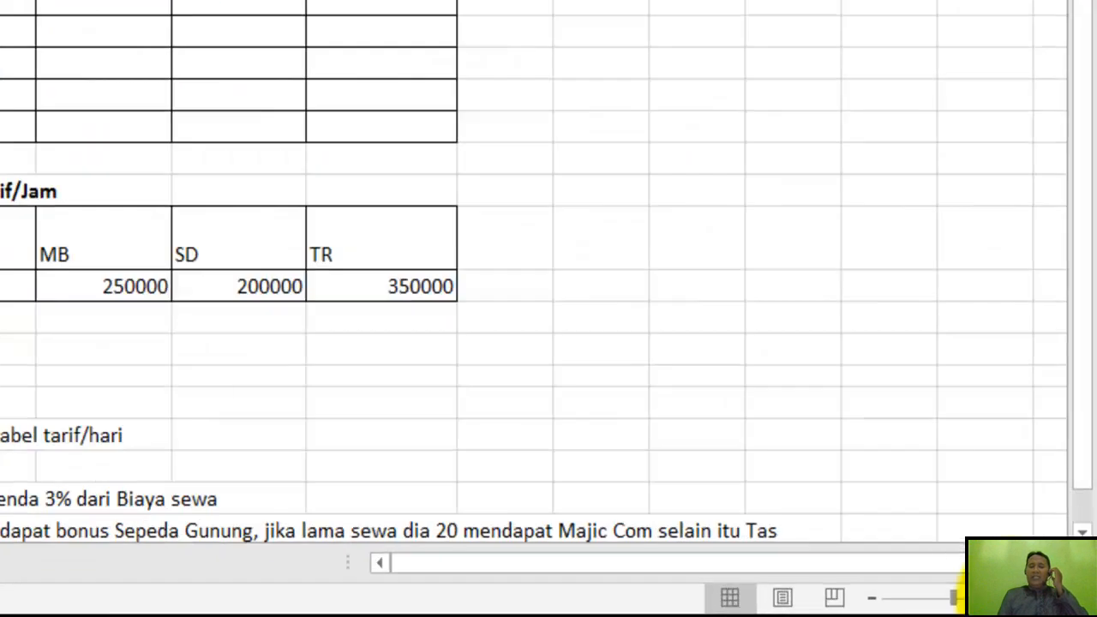
pyautogui.click(1028, 597)
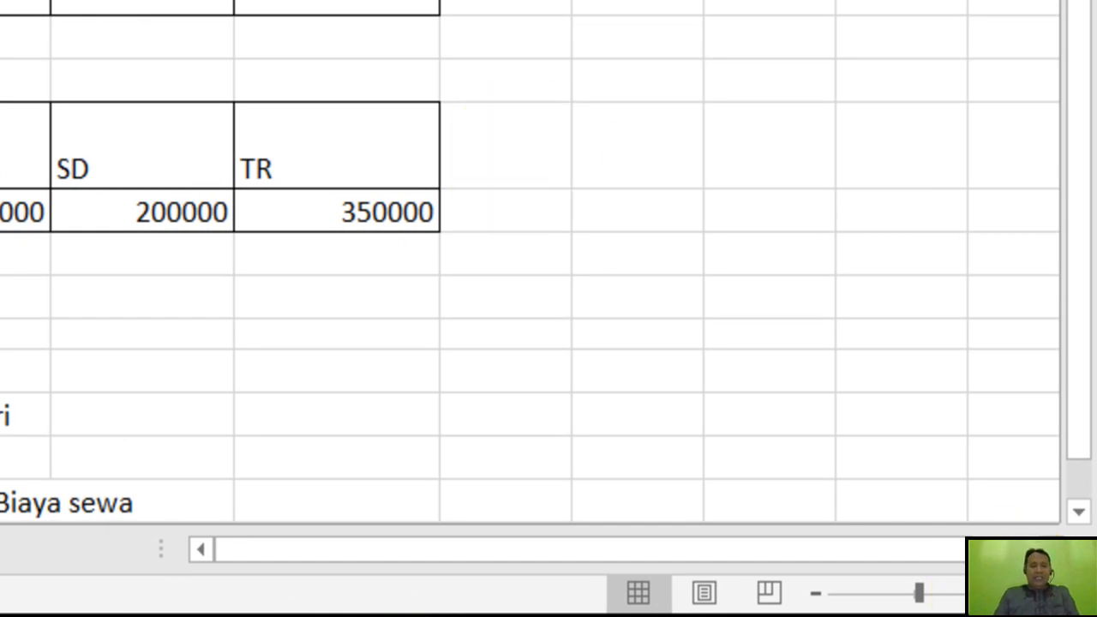
pyautogui.click(86, 118)
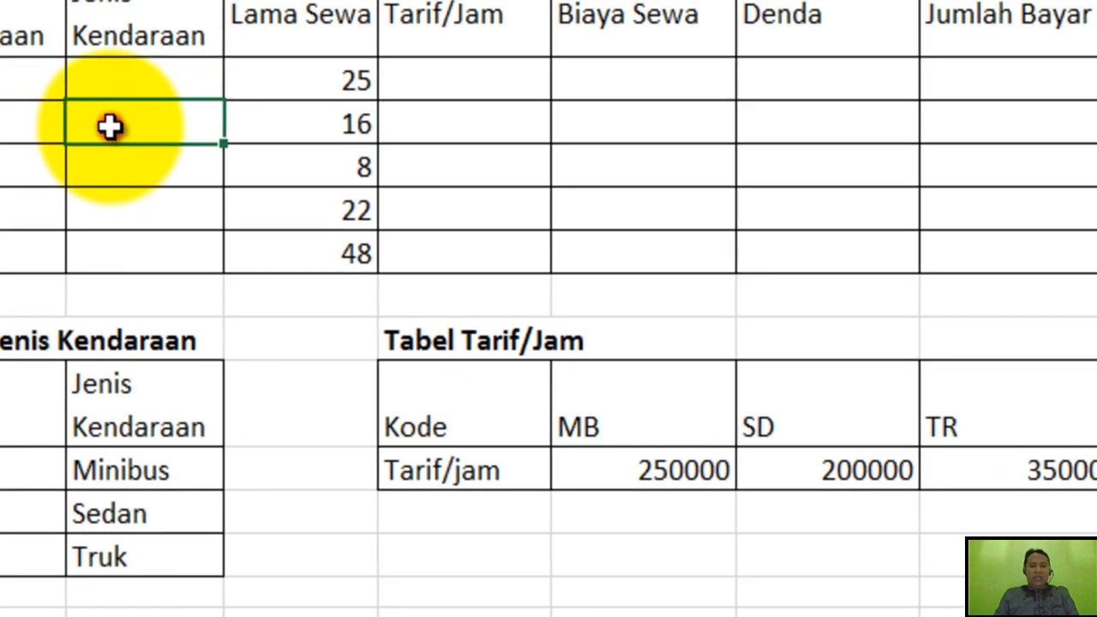
pyautogui.click(118, 75)
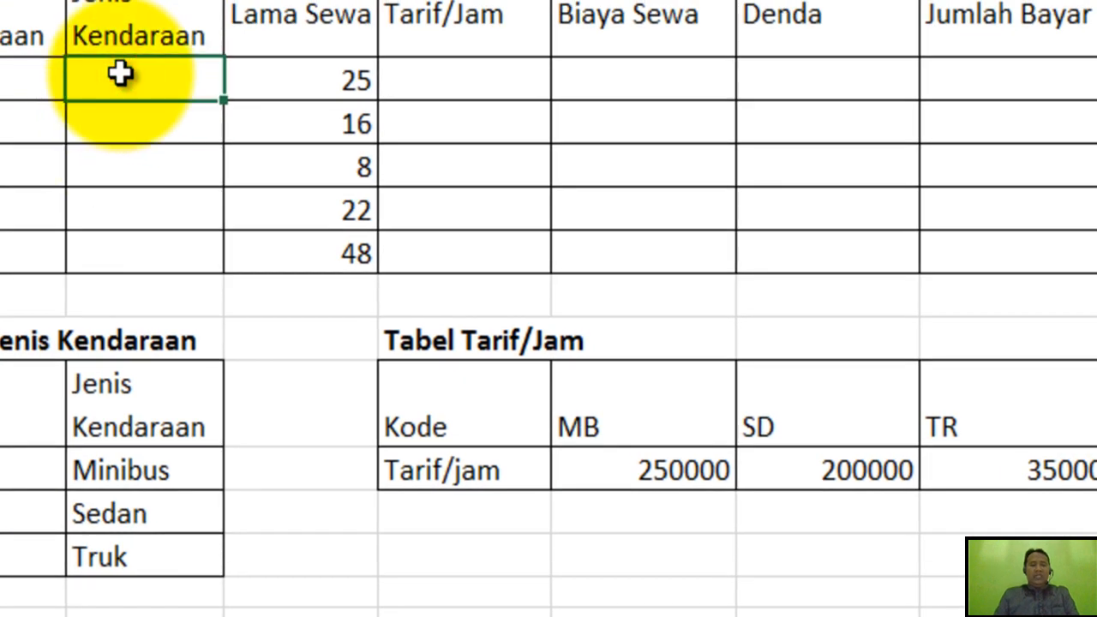
pyautogui.write('=')
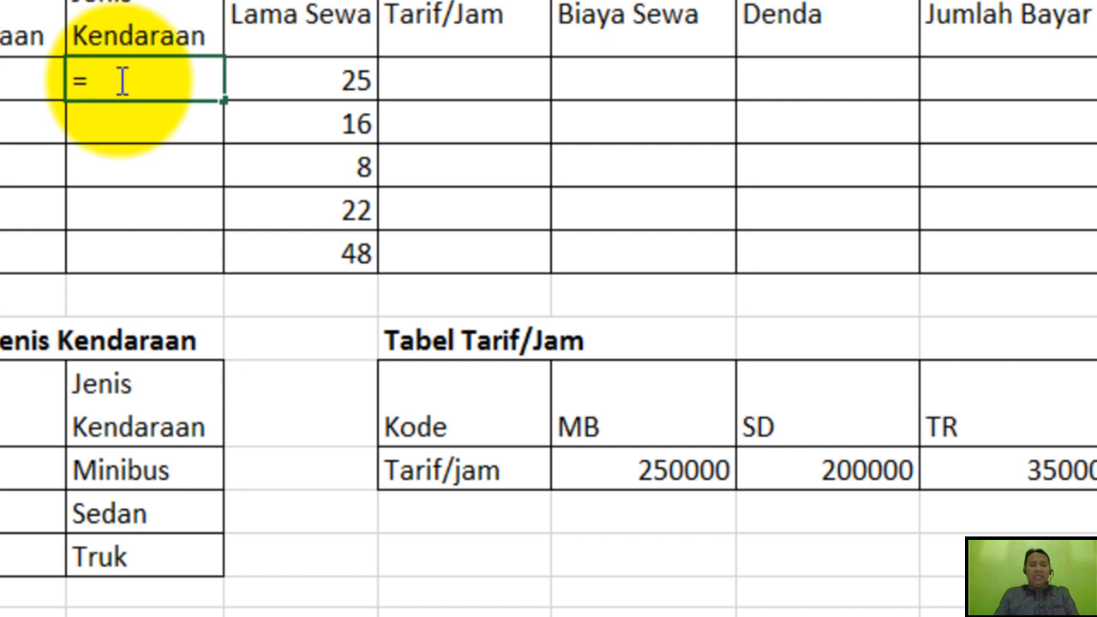
pyautogui.write('vl')
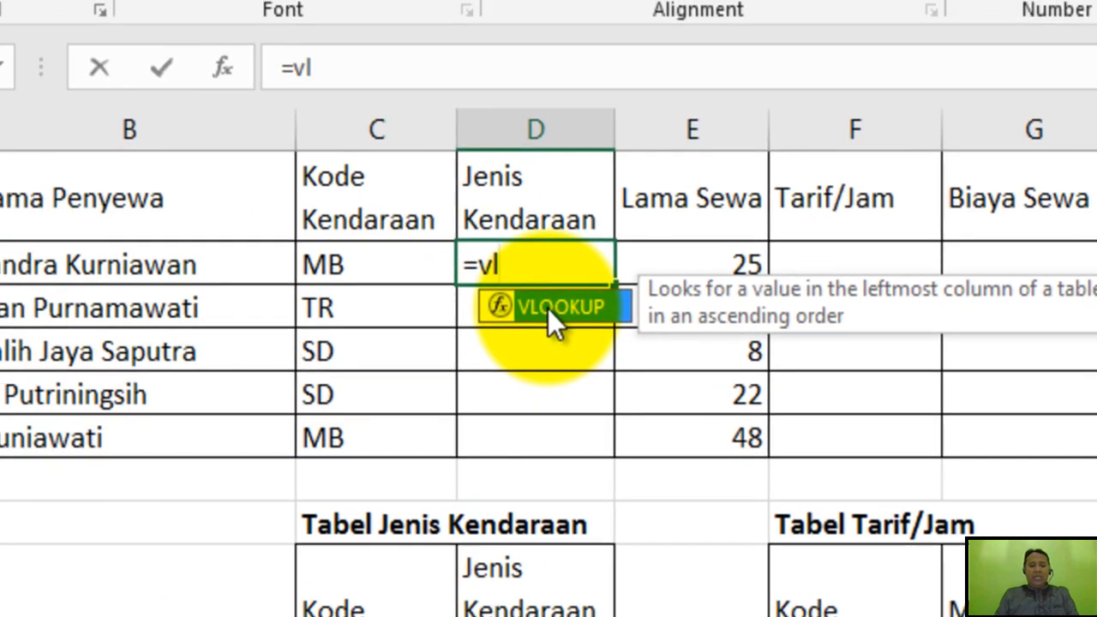
pyautogui.click(548, 309)
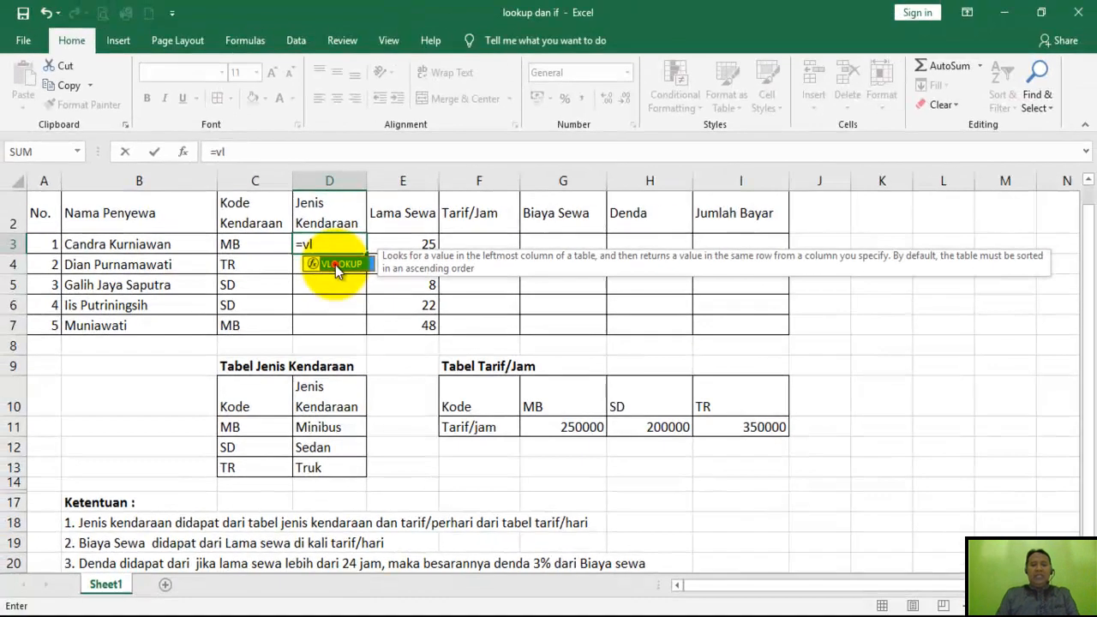
pyautogui.doubleClick(335, 265)
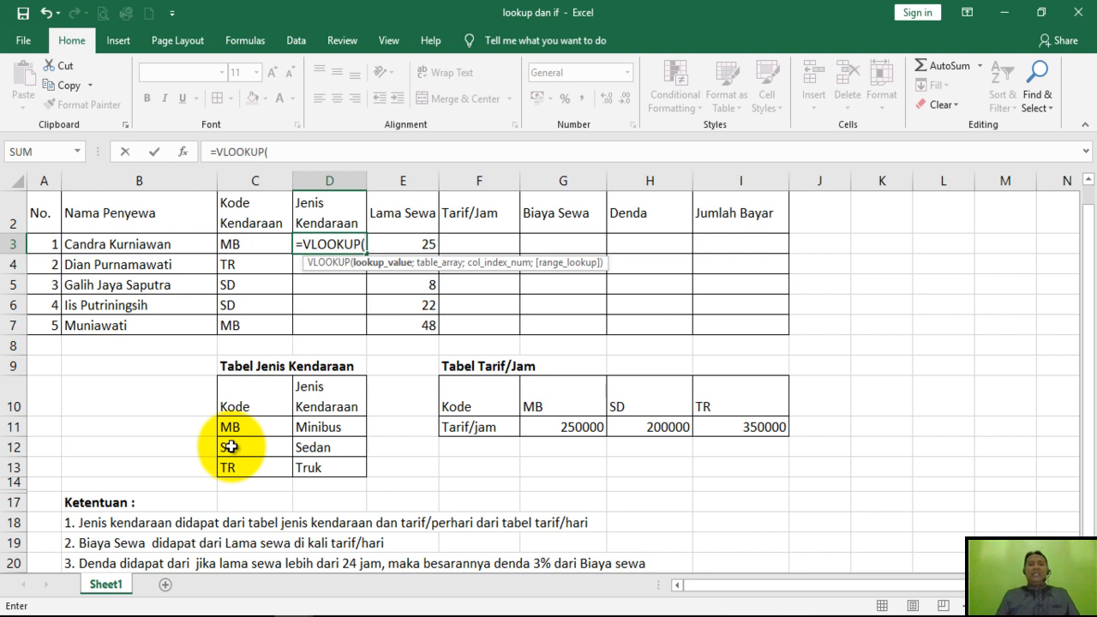
pyautogui.click(254, 246)
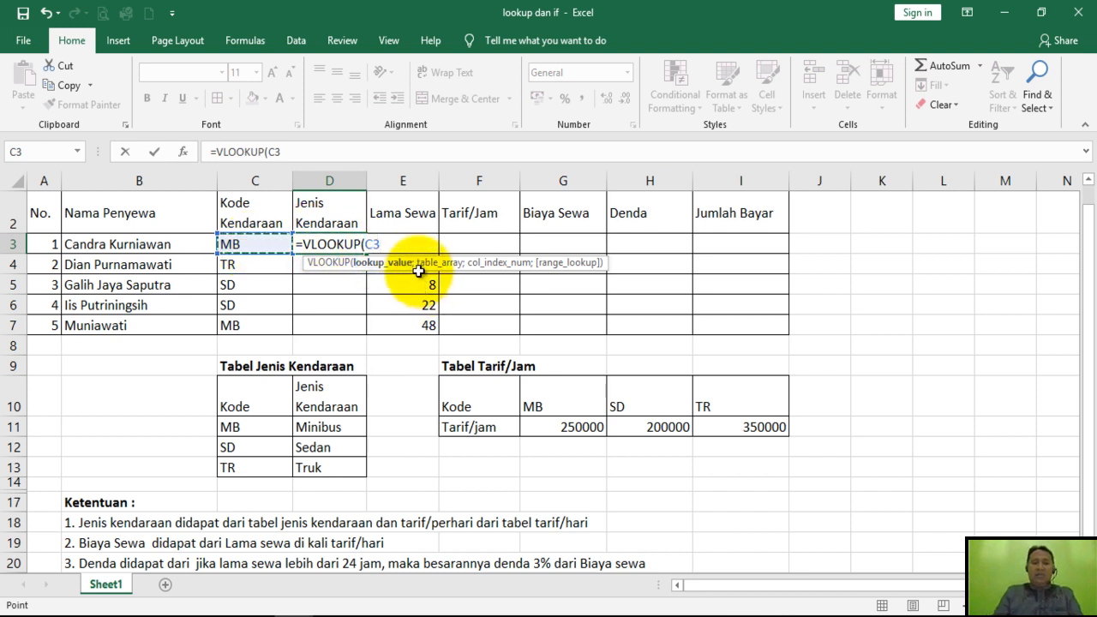
pyautogui.write(';')
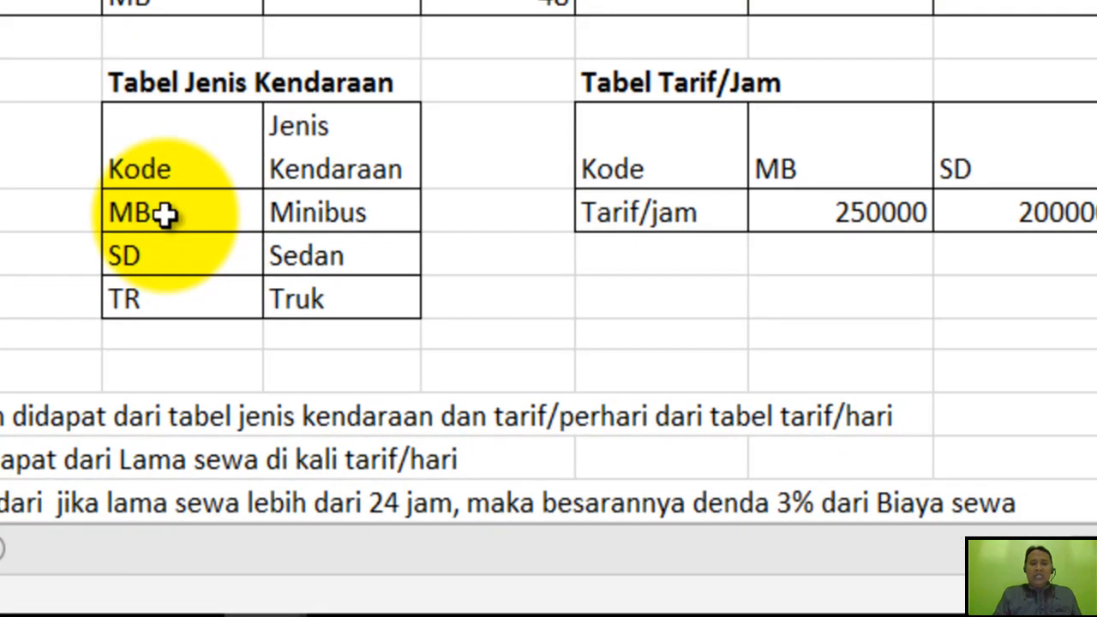
# Set the VLOOKUP table array to C11:D13 and make it absolute as $C$11:$D$13.
pyautogui.click(249, 426)
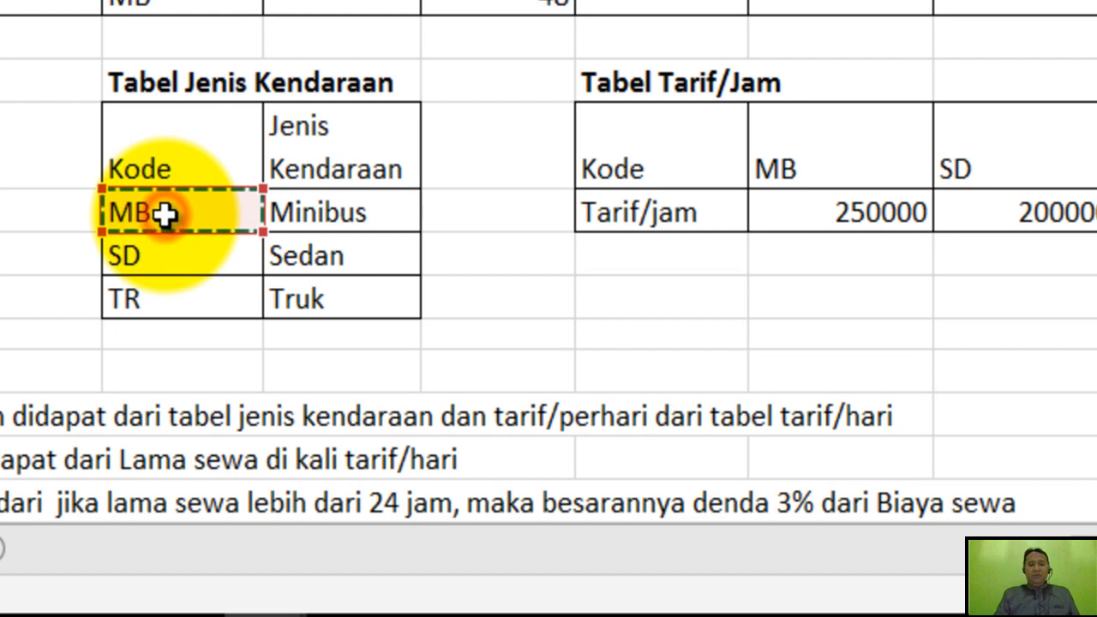
pyautogui.moveTo(197, 214); pyautogui.dragTo(284, 289)
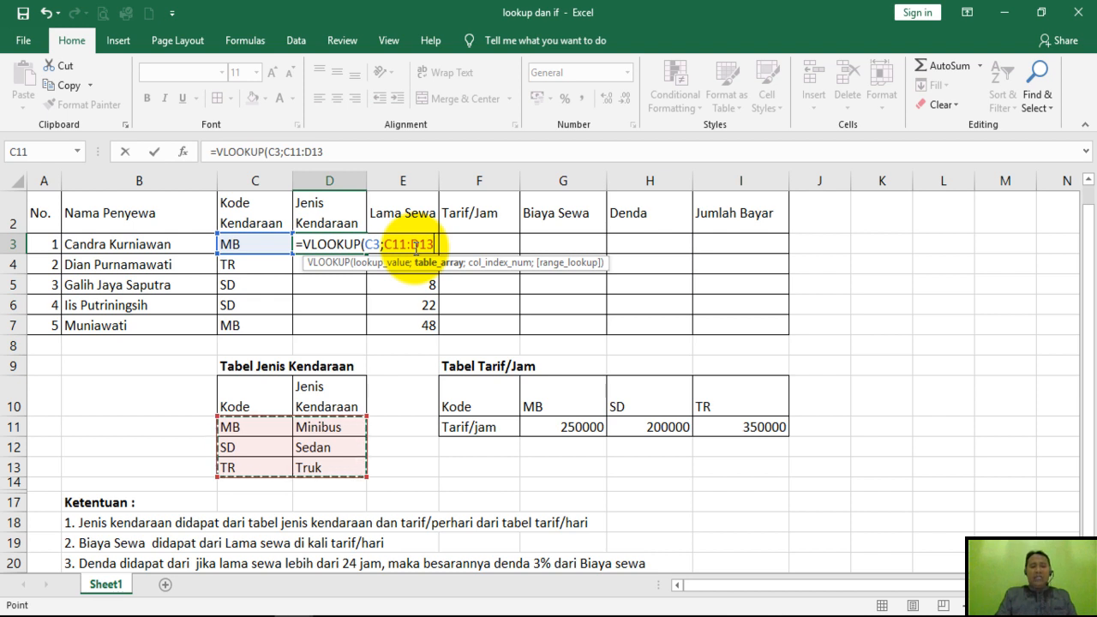
pyautogui.click(386, 244)
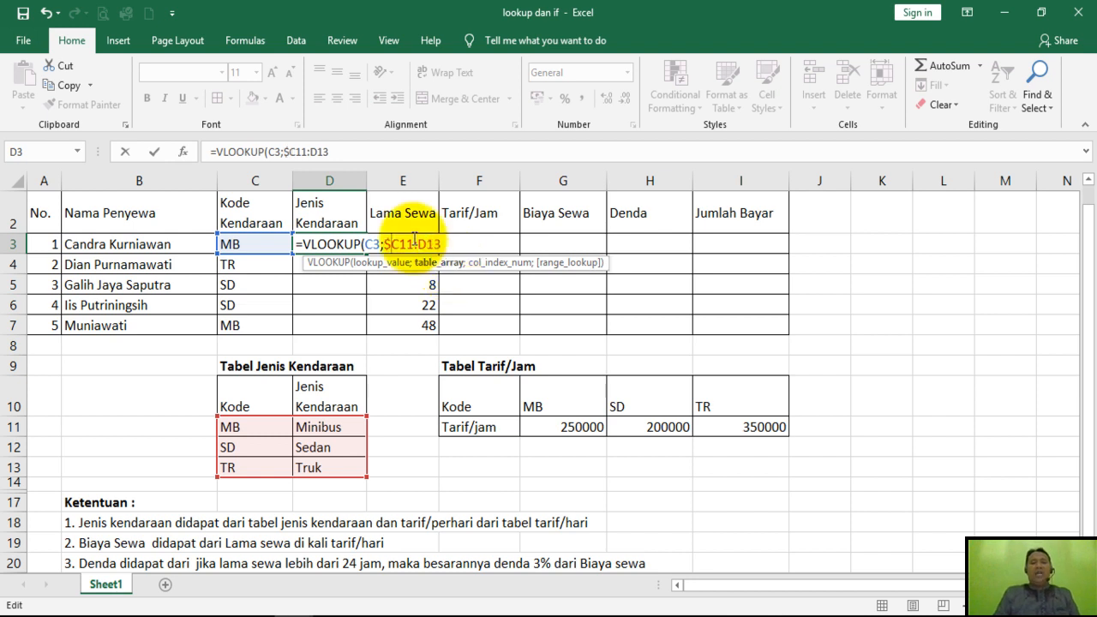
pyautogui.click(385, 245)
pyautogui.write('$')
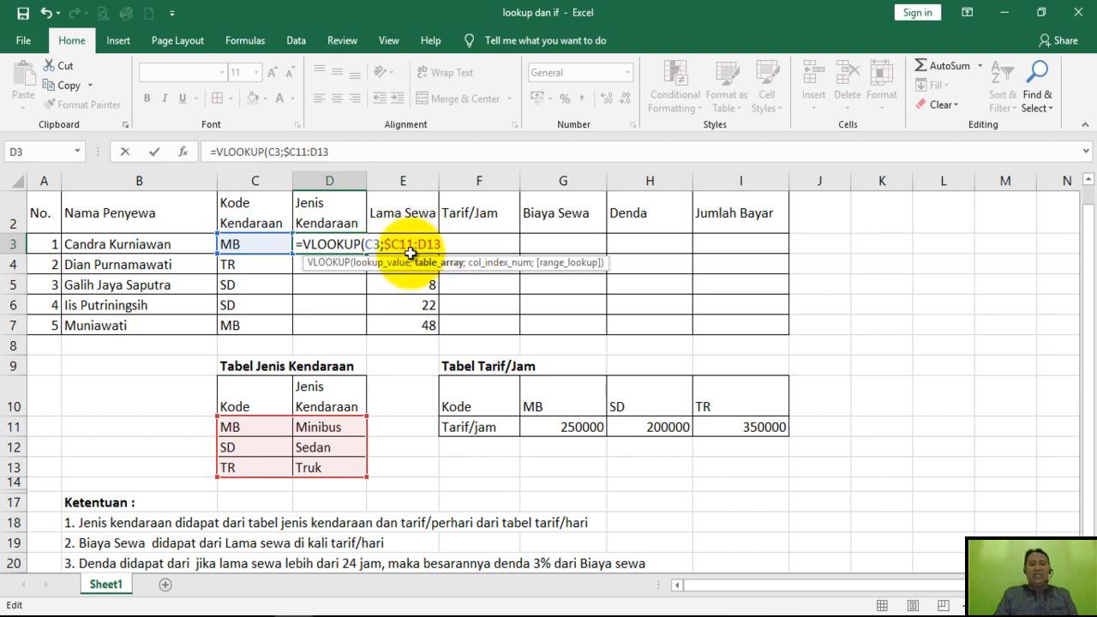
pyautogui.write('$')
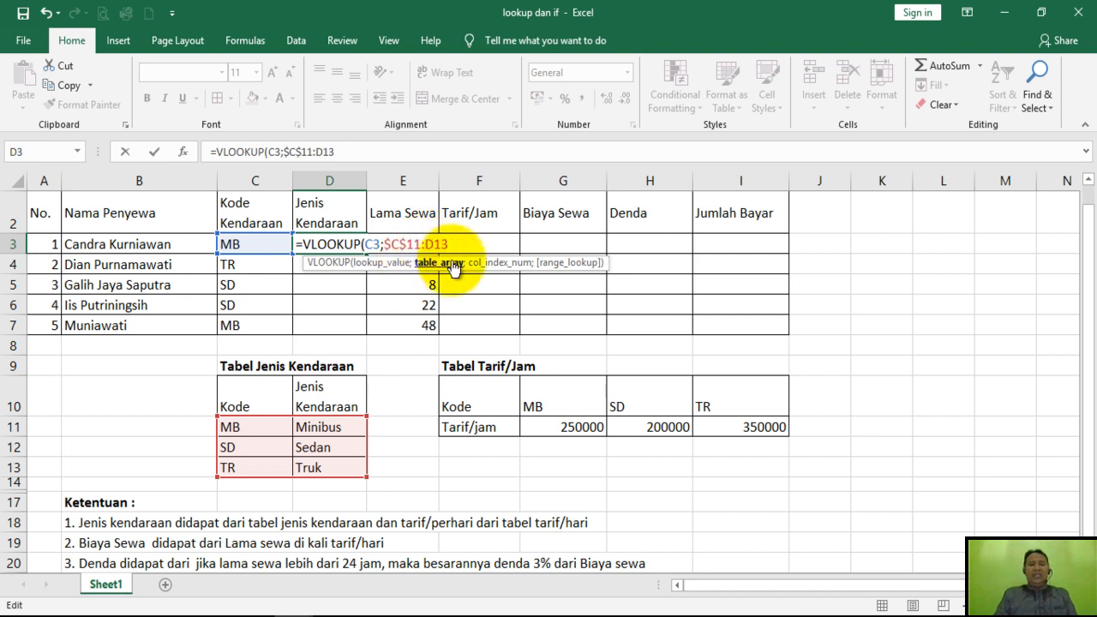
pyautogui.write('$D$')
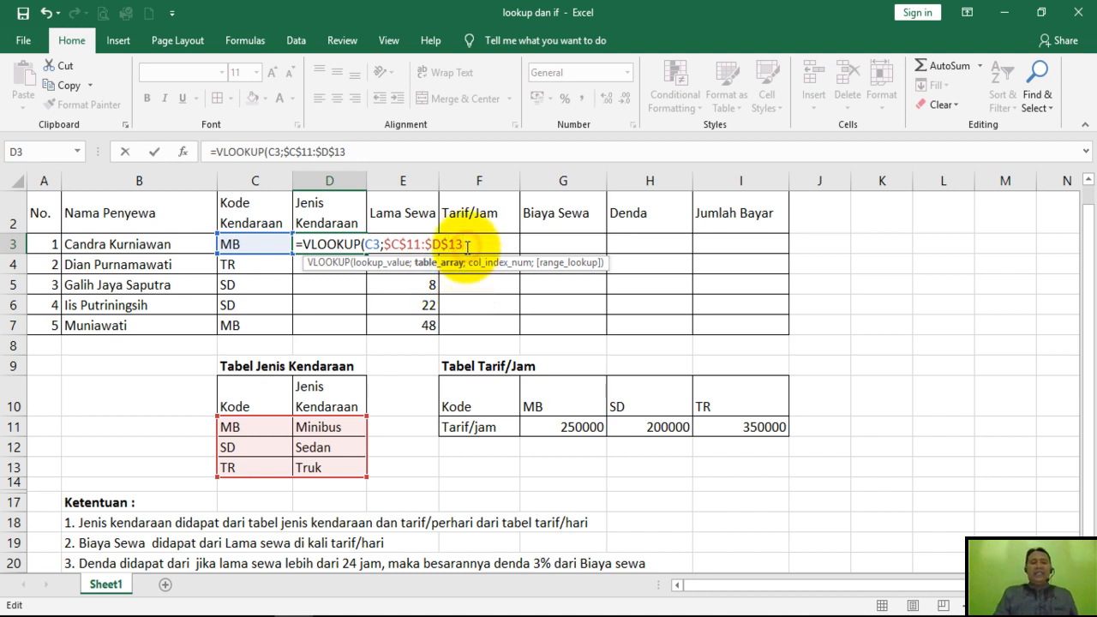
# Complete the VLOOKUP in D3 with column index 2 and range lookup 0, and commit the formula.
pyautogui.write(';2')
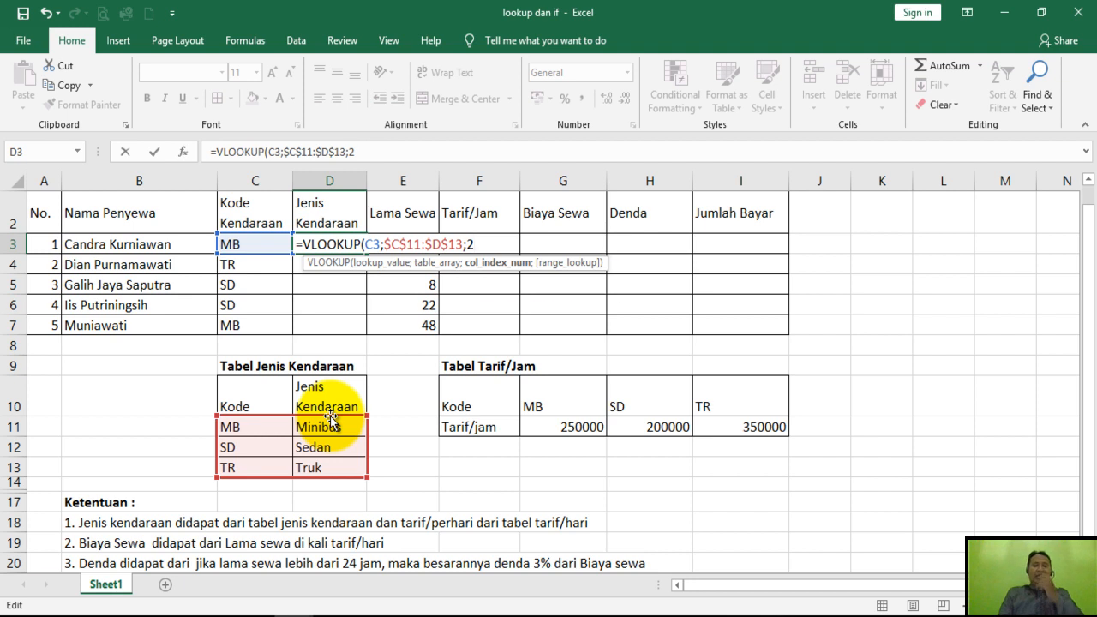
pyautogui.write(';0')
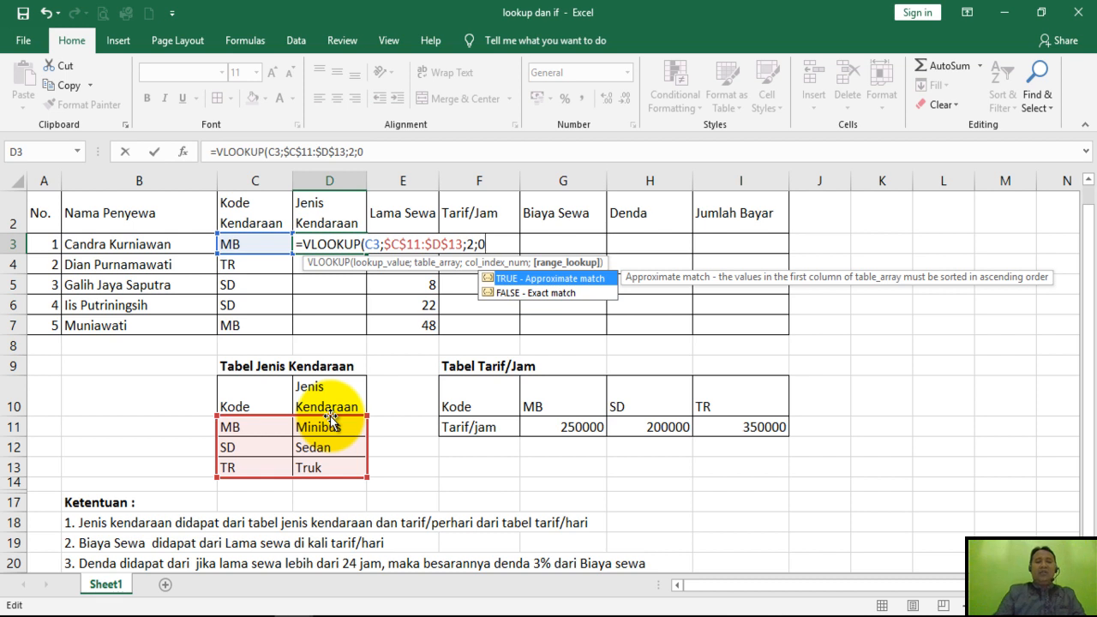
pyautogui.write(')')
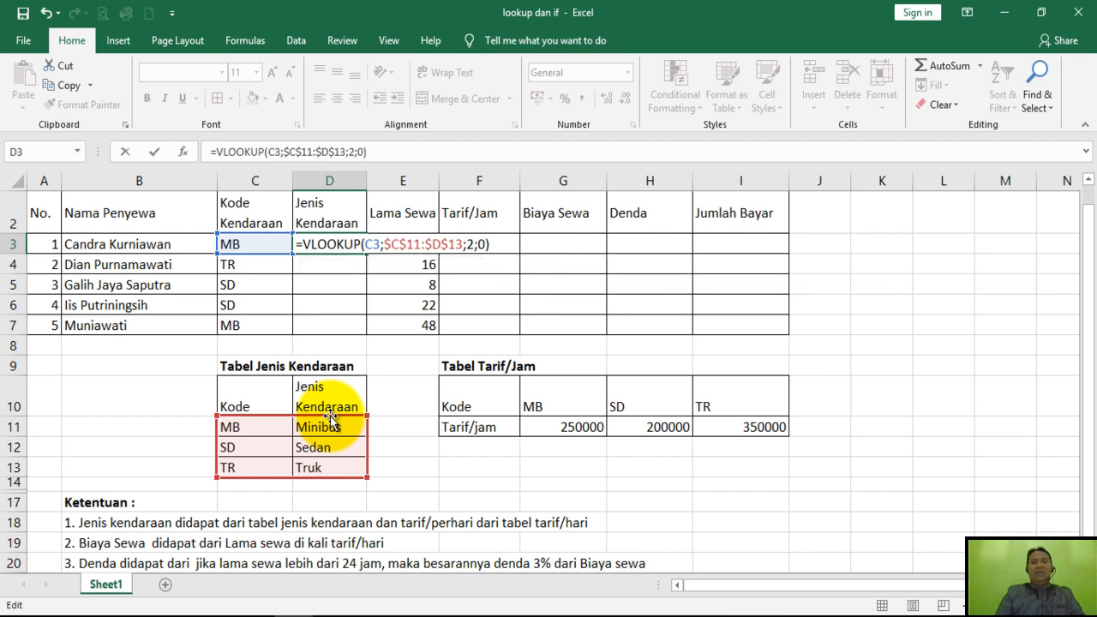
pyautogui.press('Return')
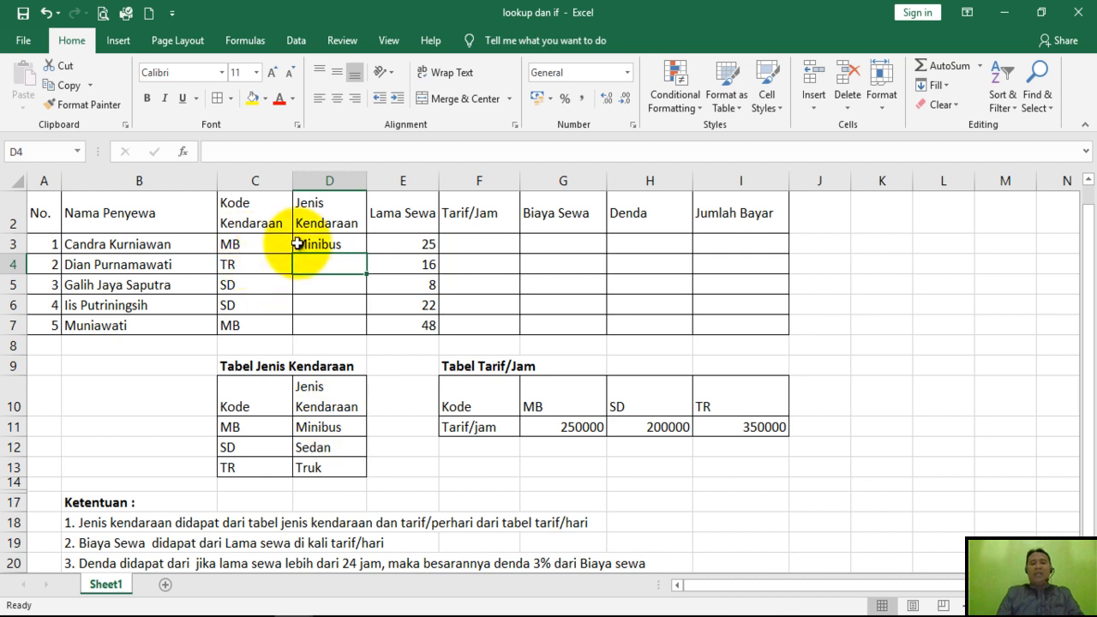
# Copy the VLOOKUP formula in D3 down the Jenis Kendaraan column through D7.
pyautogui.click(295, 244)
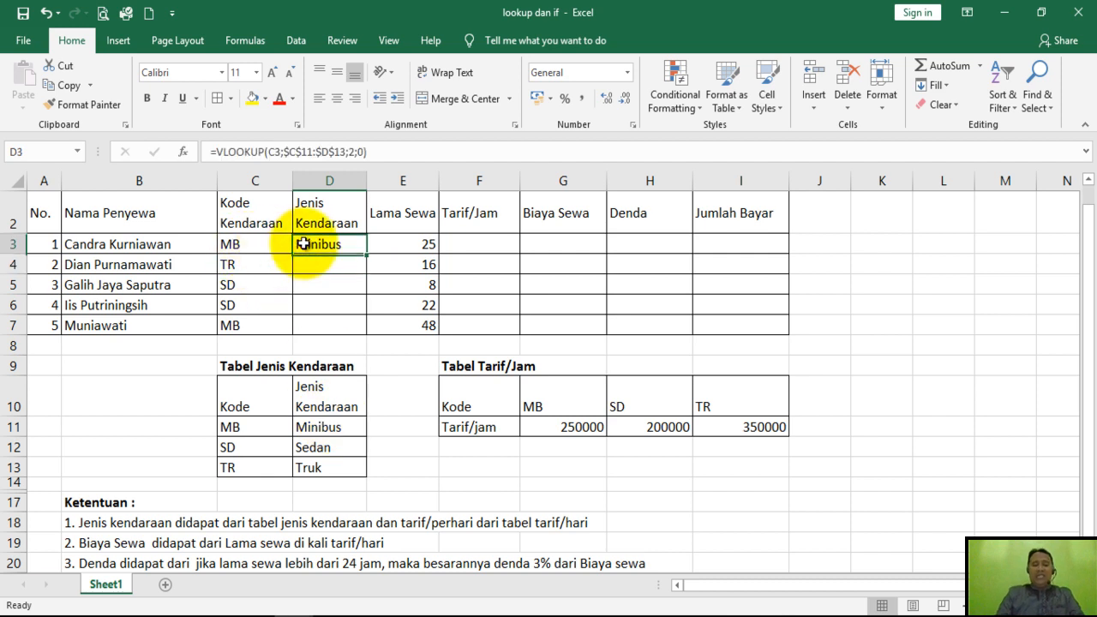
pyautogui.click(305, 427)
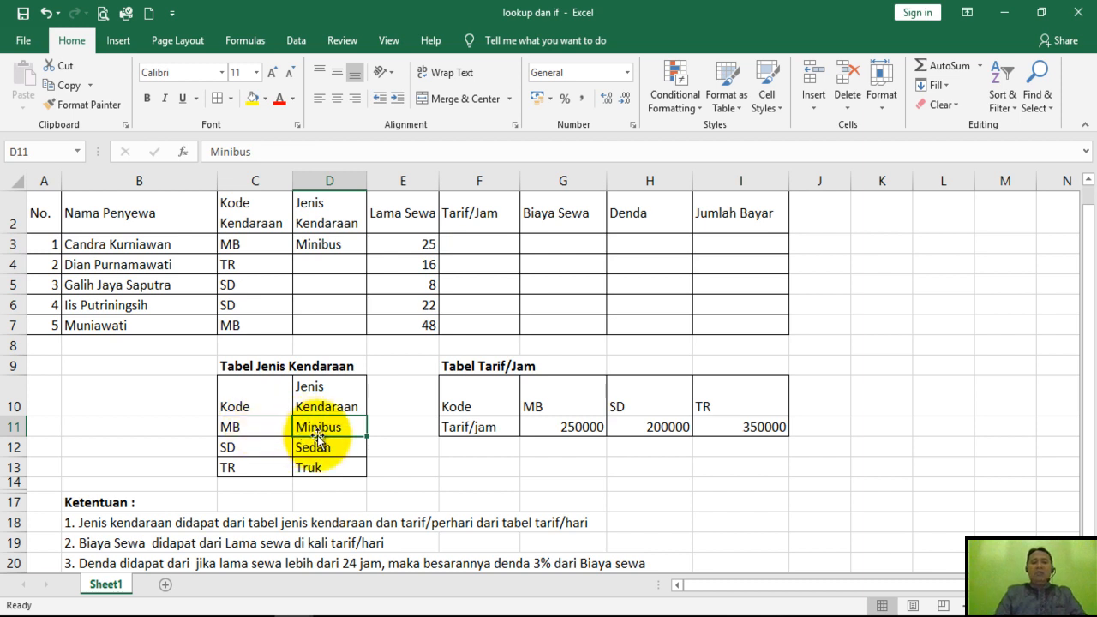
pyautogui.click(329, 262)
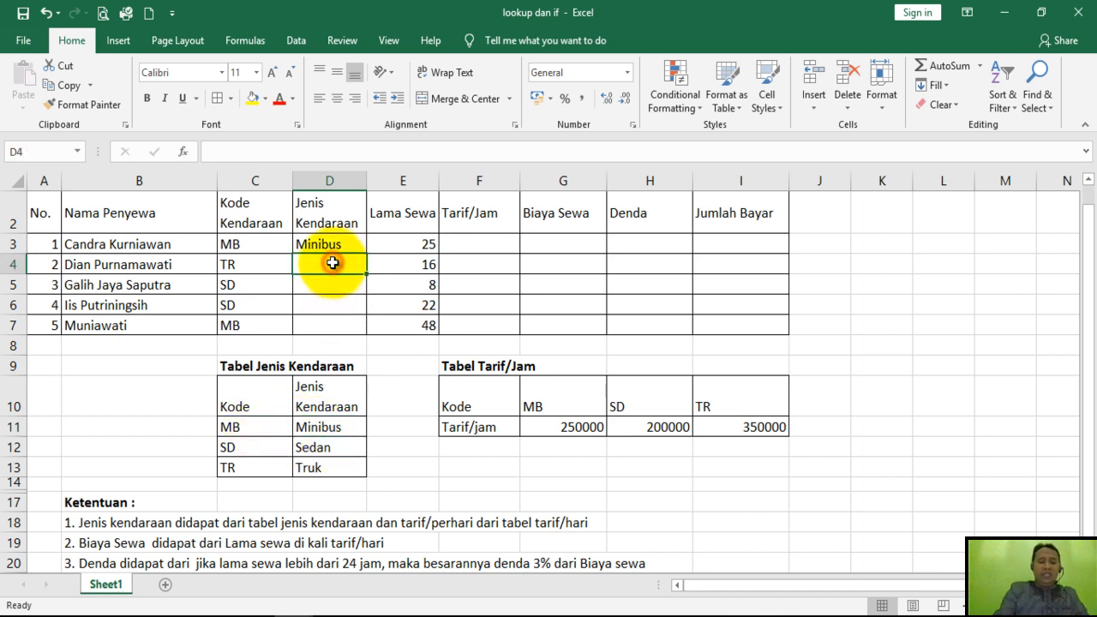
pyautogui.click(331, 289)
pyautogui.click(324, 302)
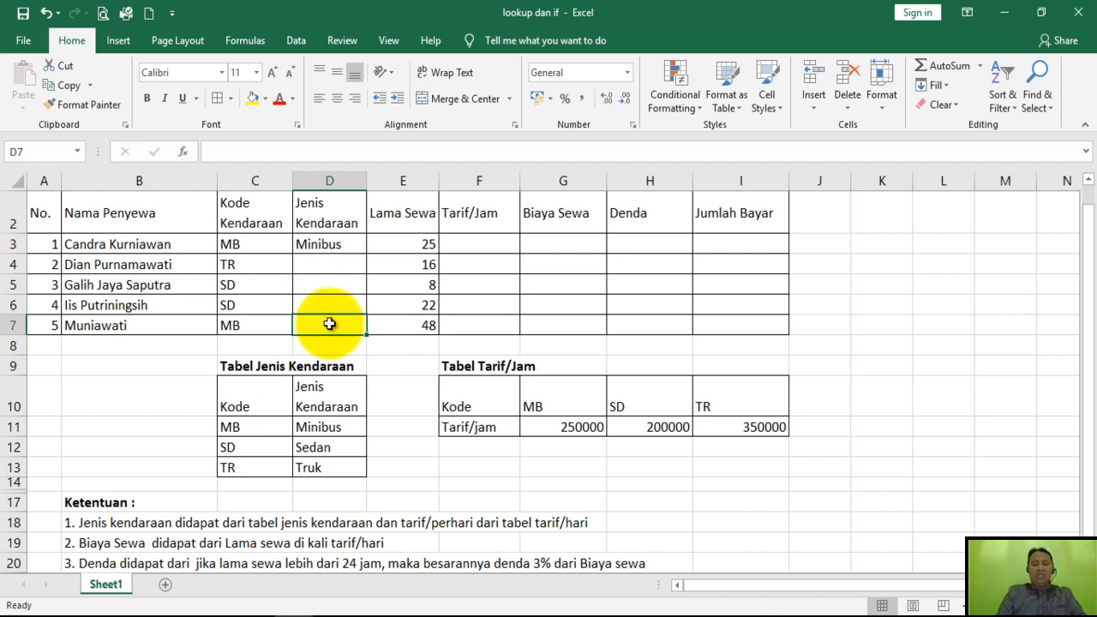
pyautogui.click(326, 262)
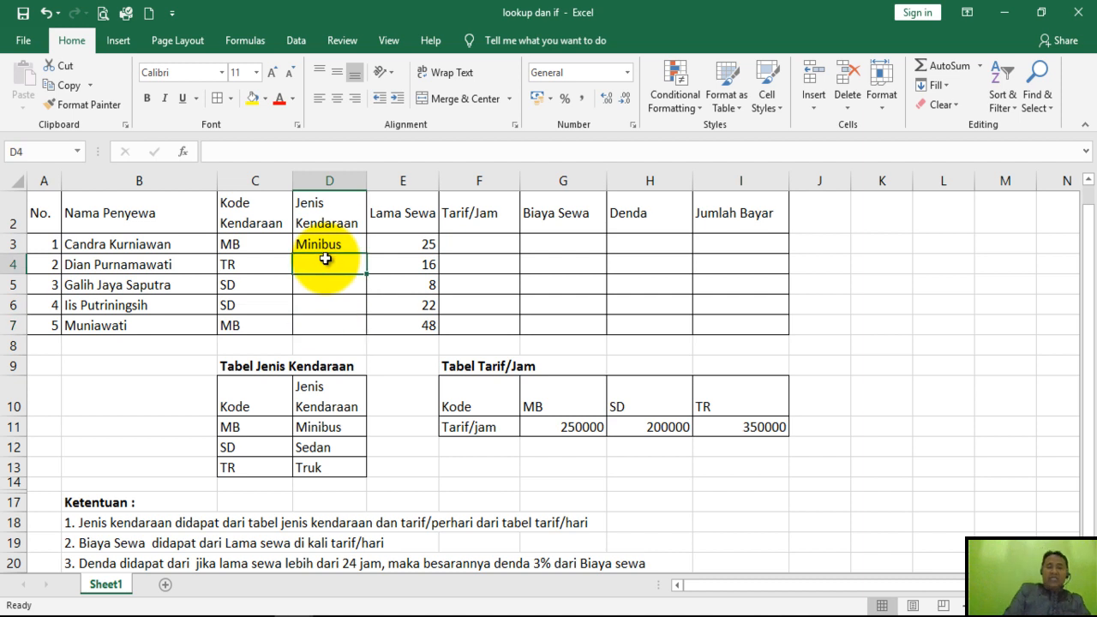
pyautogui.click(331, 245)
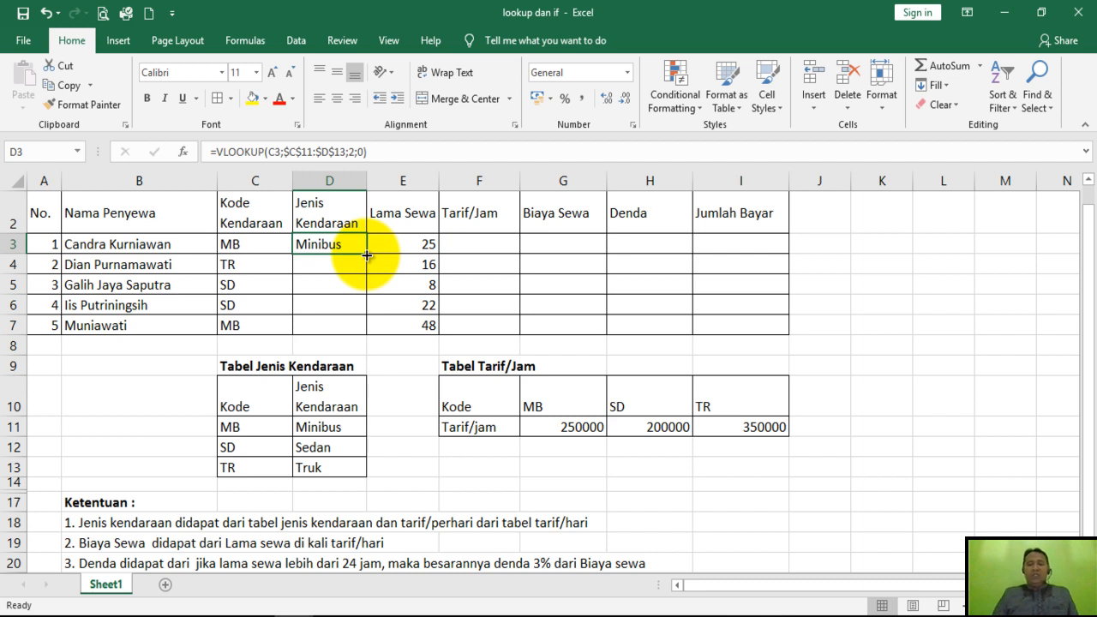
pyautogui.moveTo(367, 255); pyautogui.dragTo(366, 332)
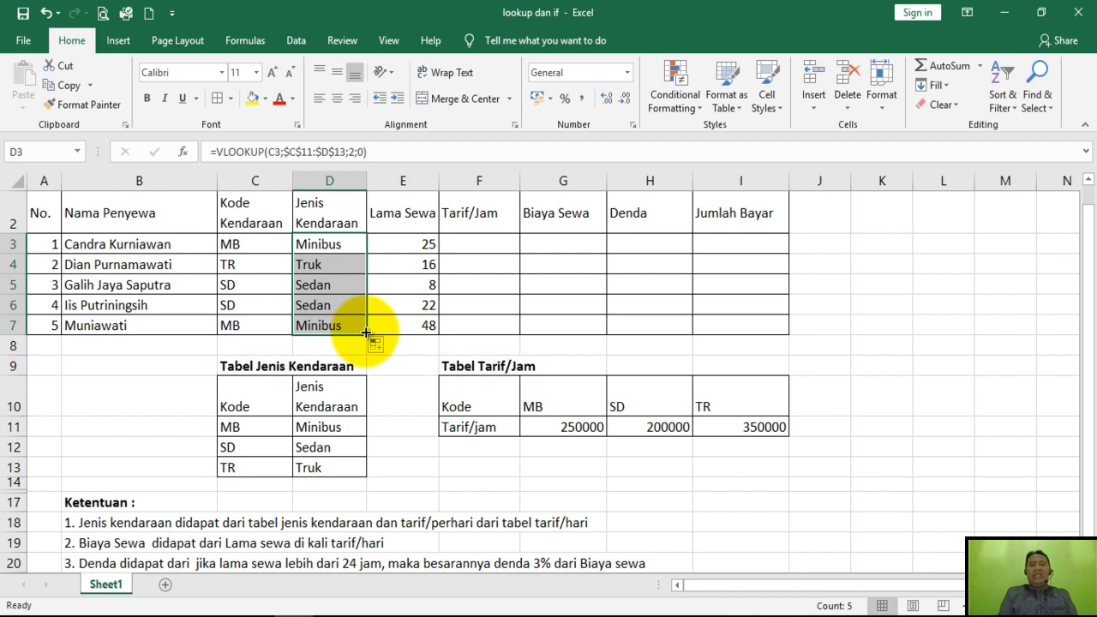
# Examine and compare the VLOOKUP formulas in D3 and D4, checking their lookup values and table array references.
pyautogui.click(341, 260)
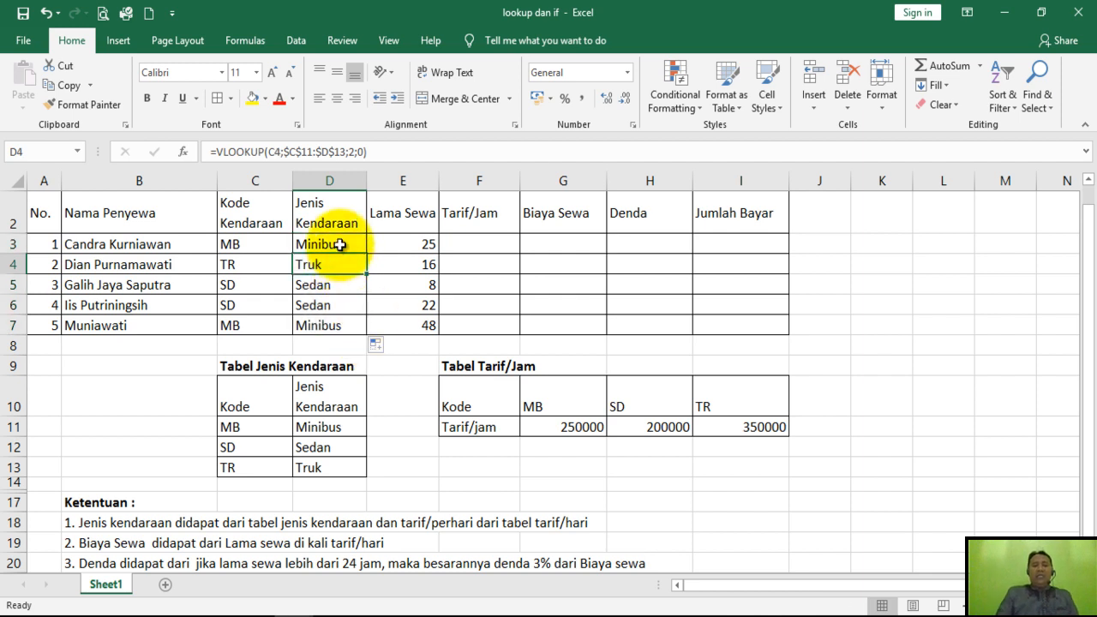
pyautogui.doubleClick(336, 243)
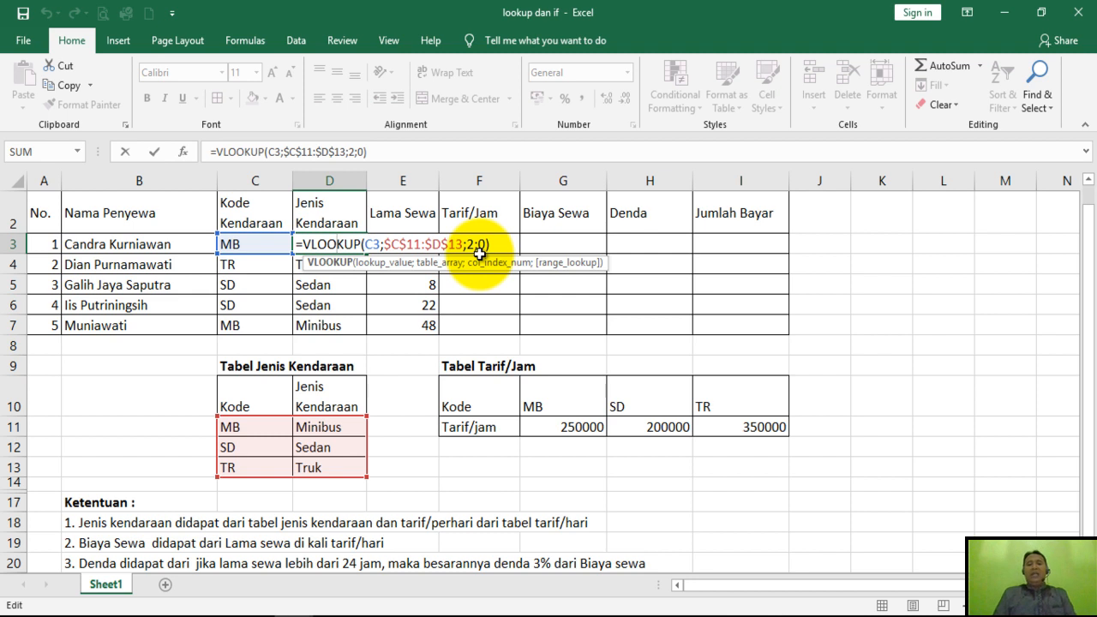
pyautogui.press('Return')
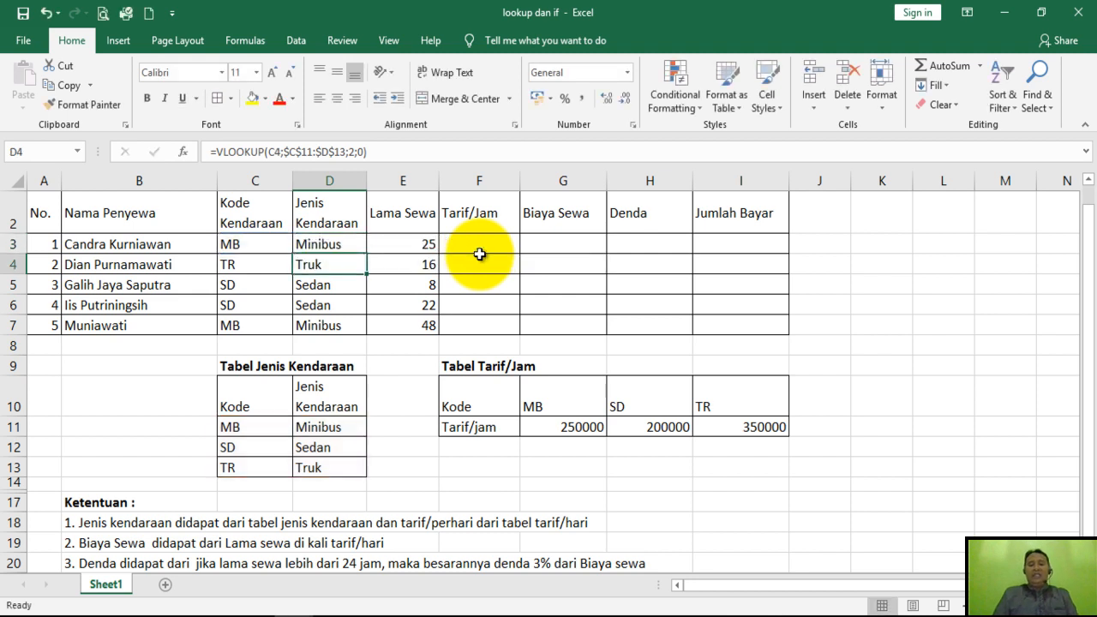
pyautogui.click(332, 246)
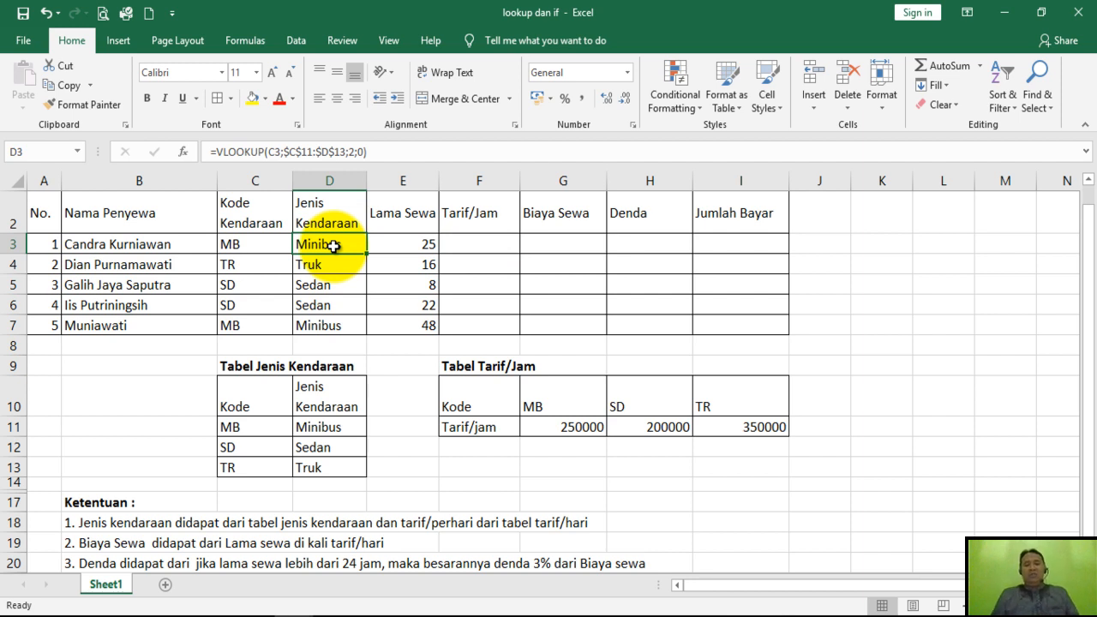
pyautogui.click(331, 264)
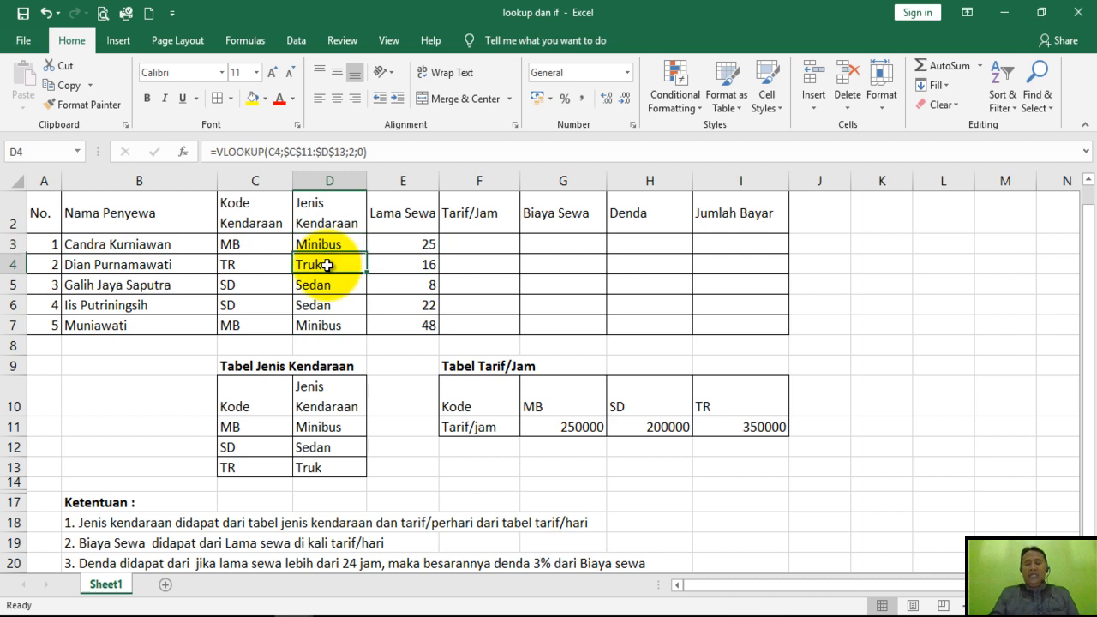
pyautogui.doubleClick(329, 247)
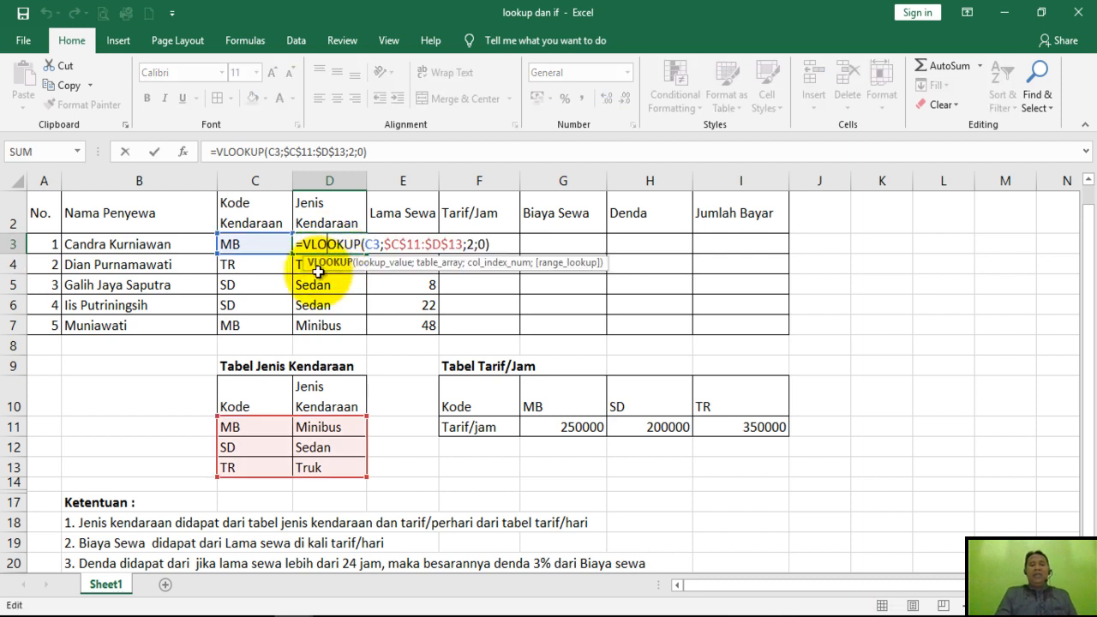
pyautogui.press('Escape')
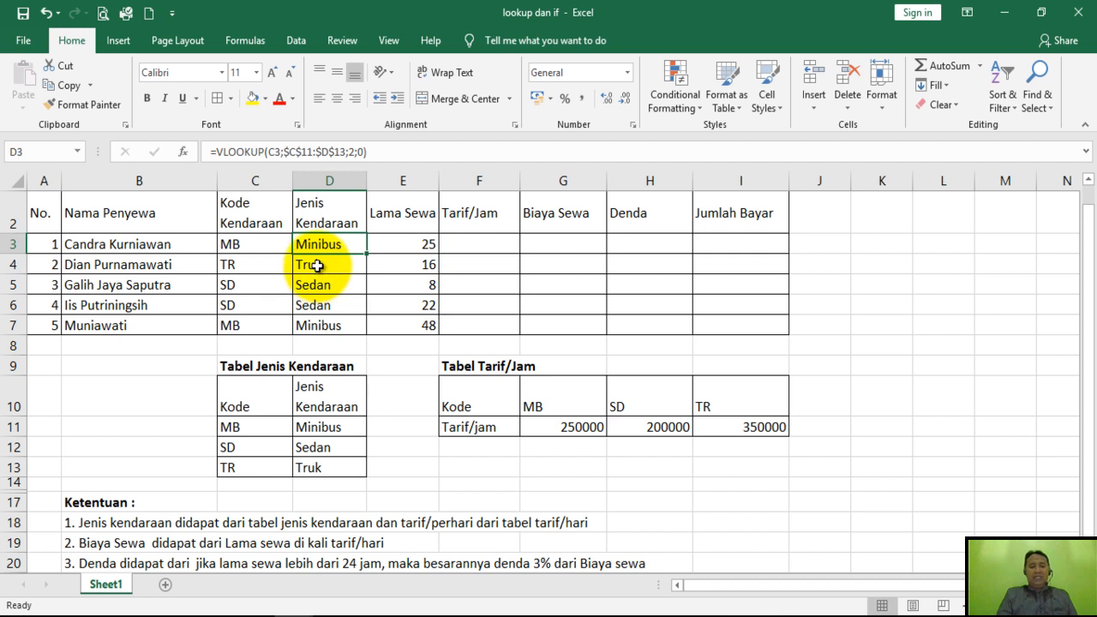
pyautogui.doubleClick(317, 266)
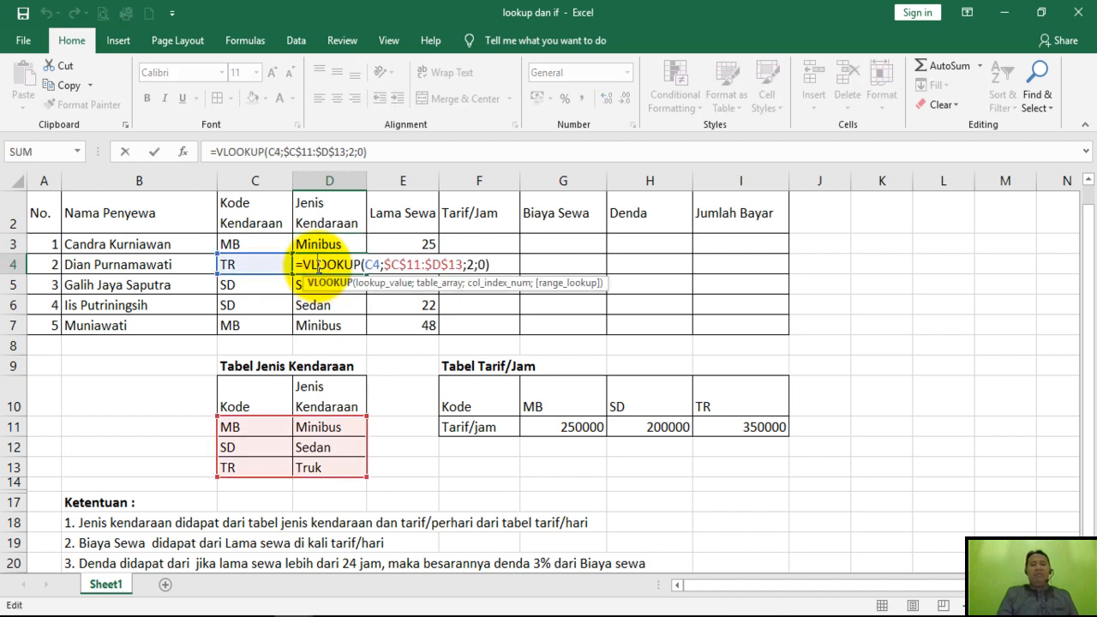
pyautogui.press('Escape')
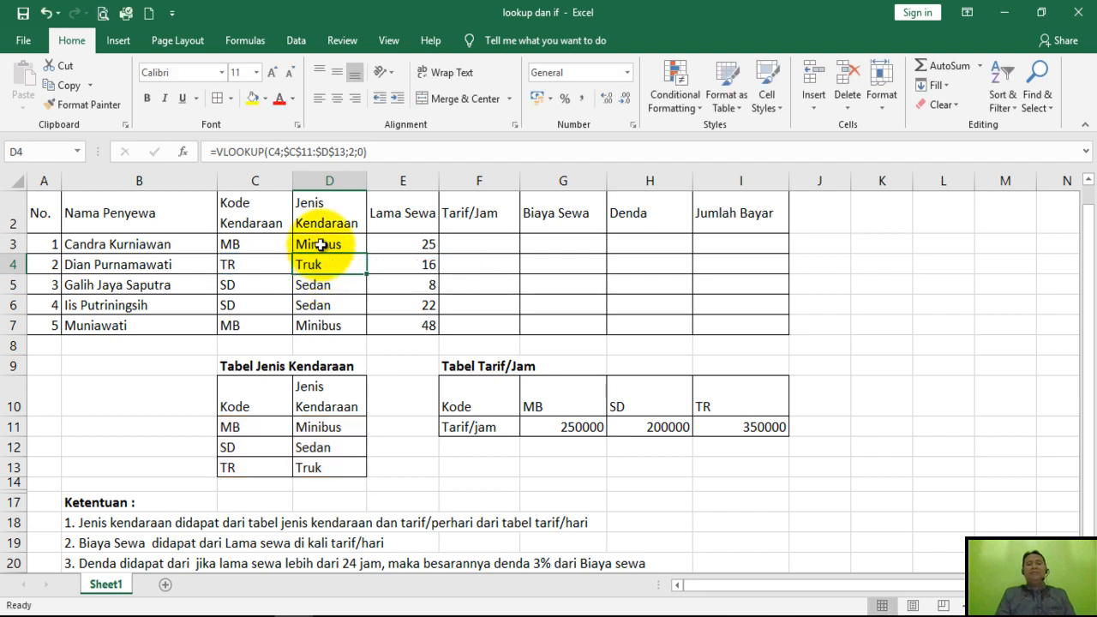
pyautogui.doubleClick(317, 244)
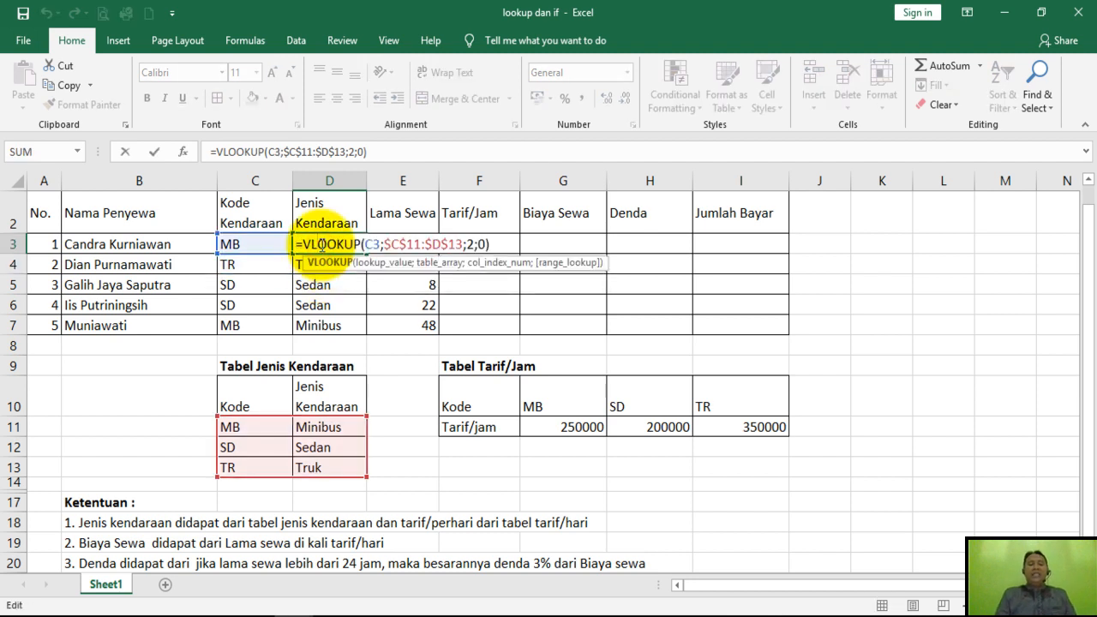
pyautogui.press('Escape')
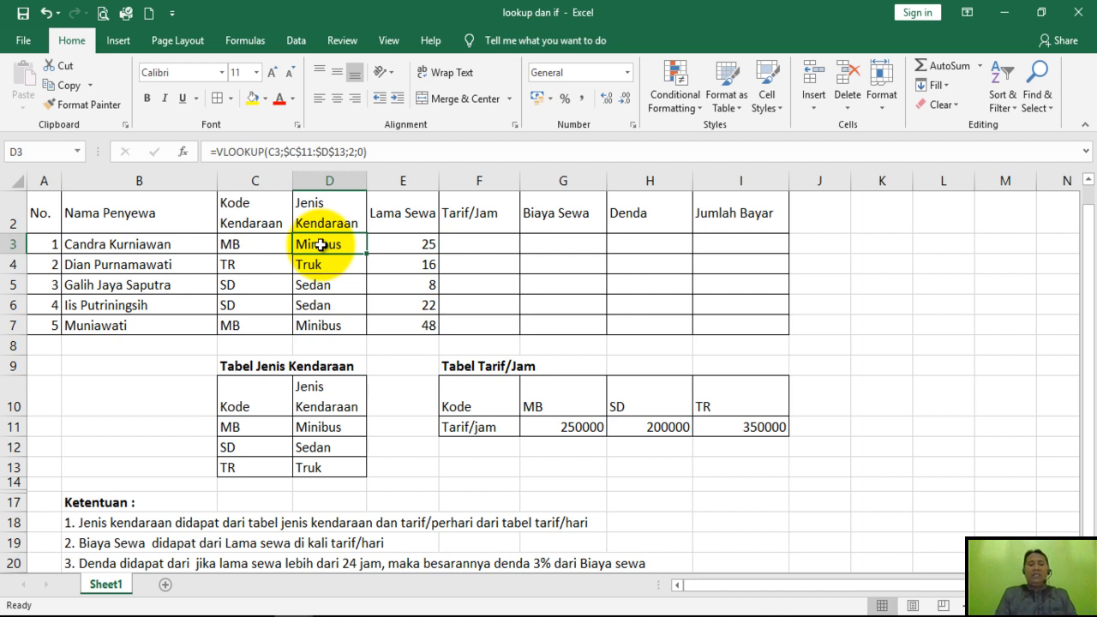
# Start an HLOOKUP formula in cell F3 of the Tarif/Jam column with C3 as the lookup value.
pyautogui.click(460, 245)
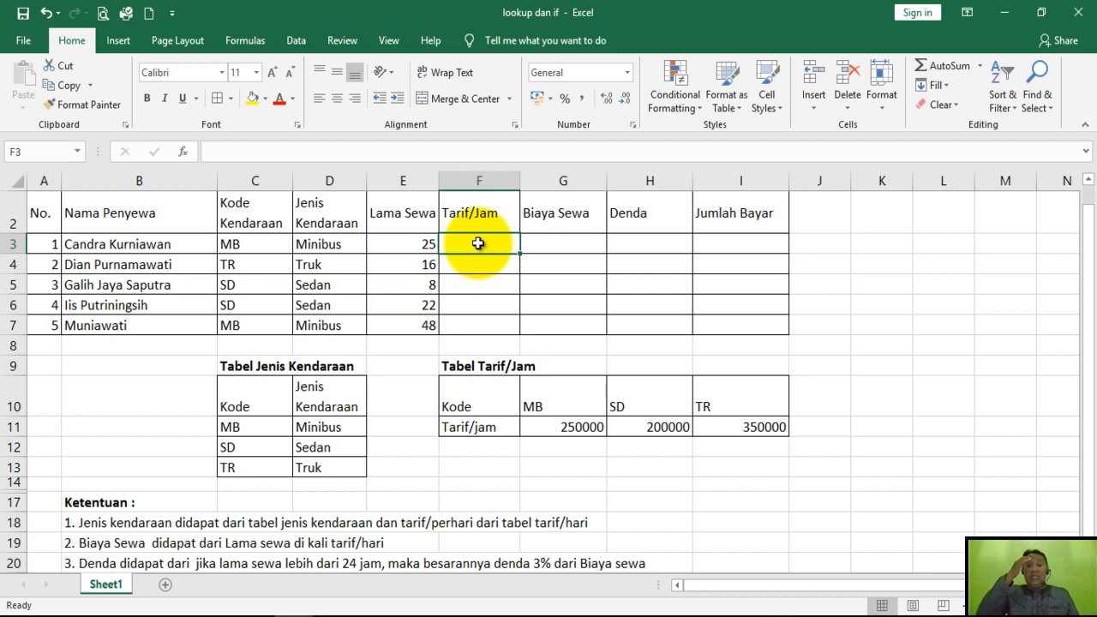
pyautogui.write('=')
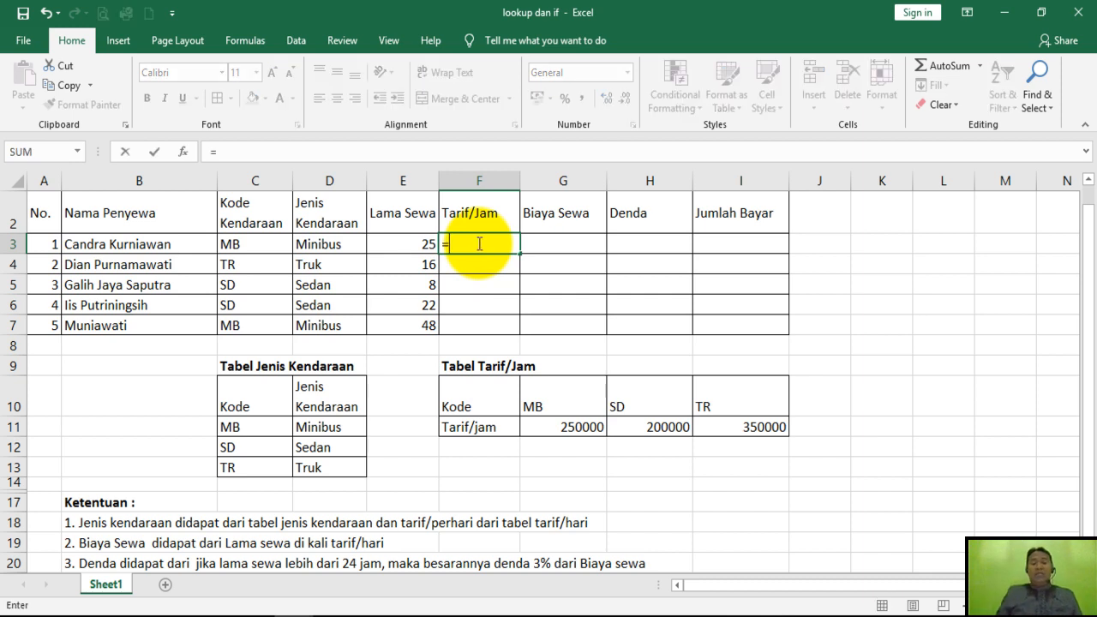
pyautogui.write('h')
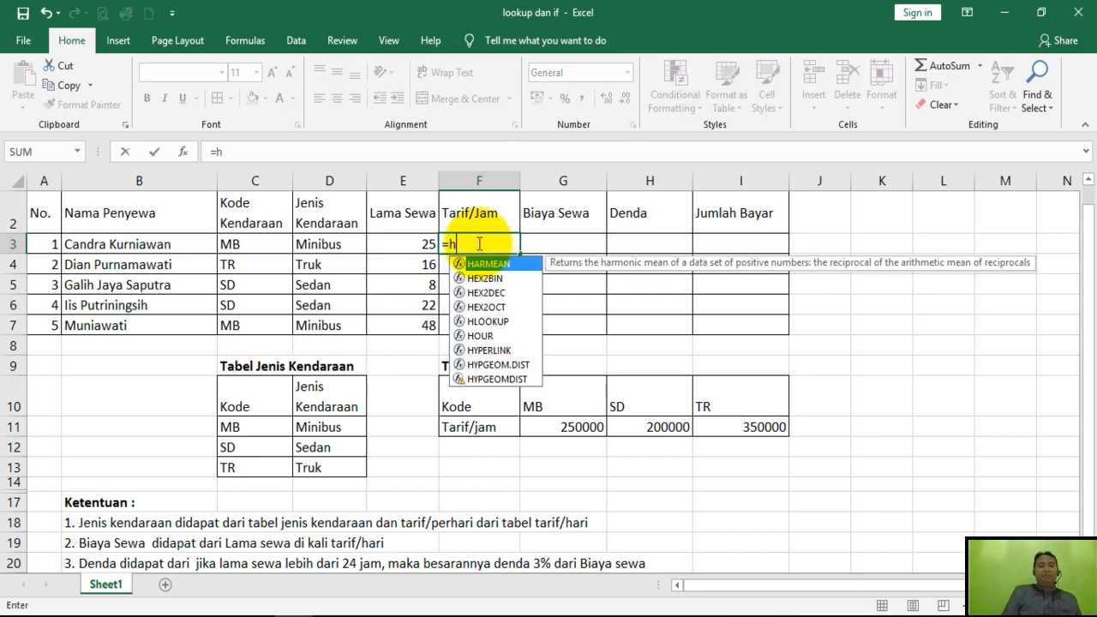
pyautogui.write('lo')
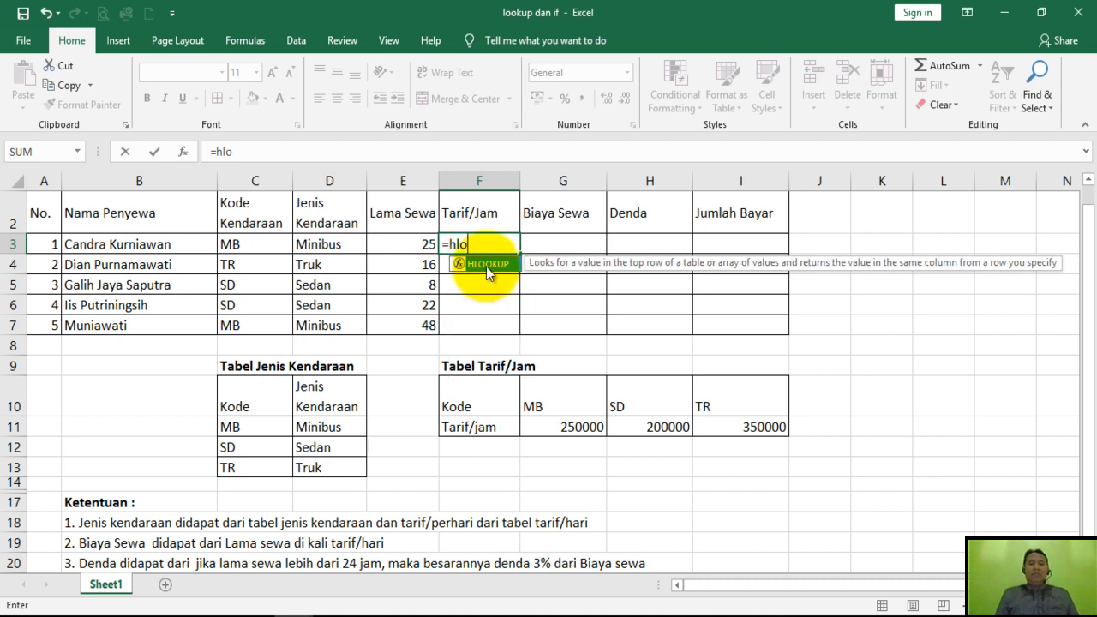
pyautogui.doubleClick(487, 265)
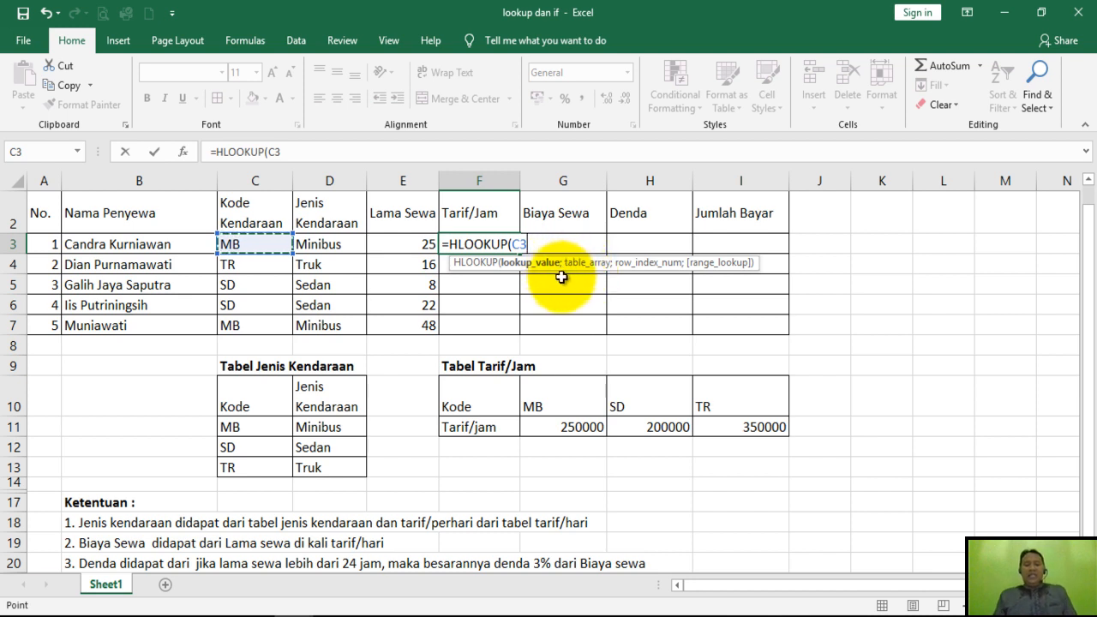
pyautogui.write(';')
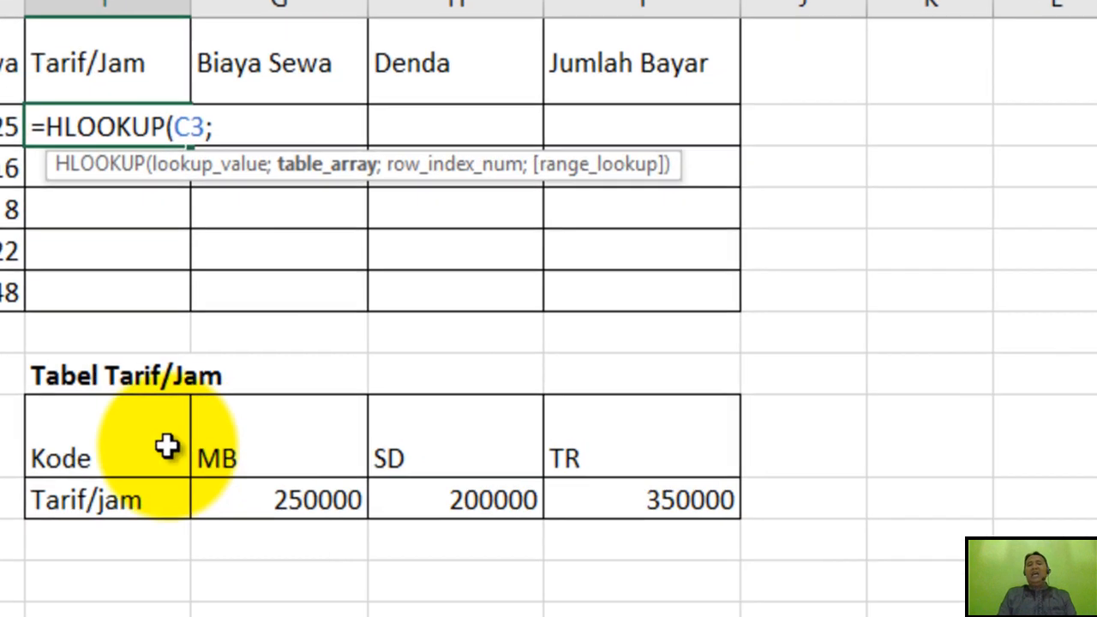
# Set the HLOOKUP table array to the absolute range $G$10:$I$11 and the row index to 2.
pyautogui.click(410, 414)
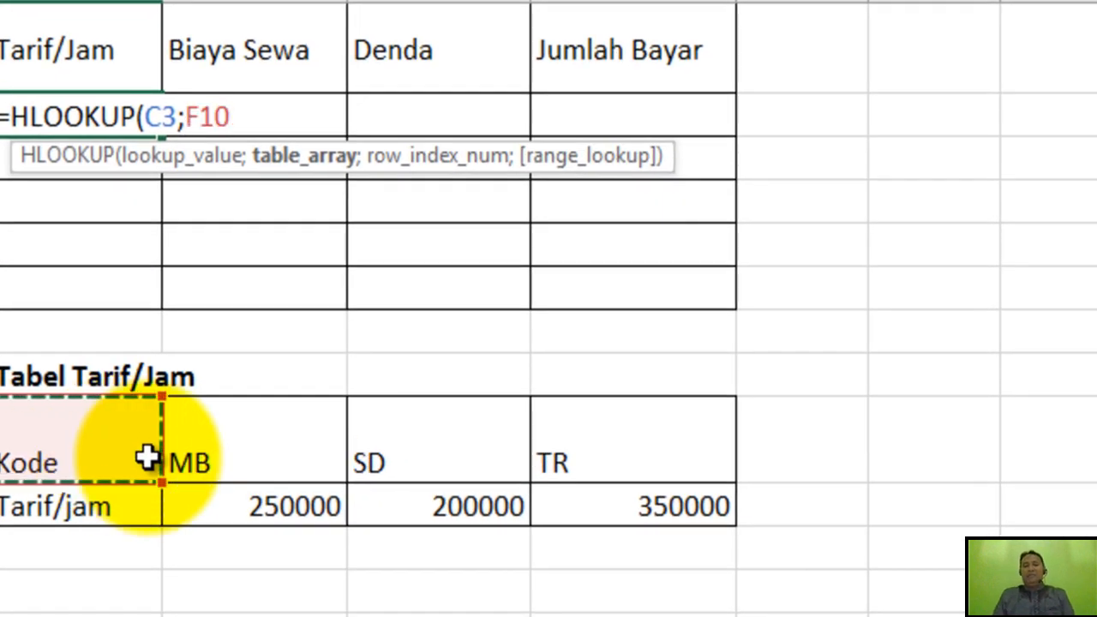
pyautogui.click(204, 459)
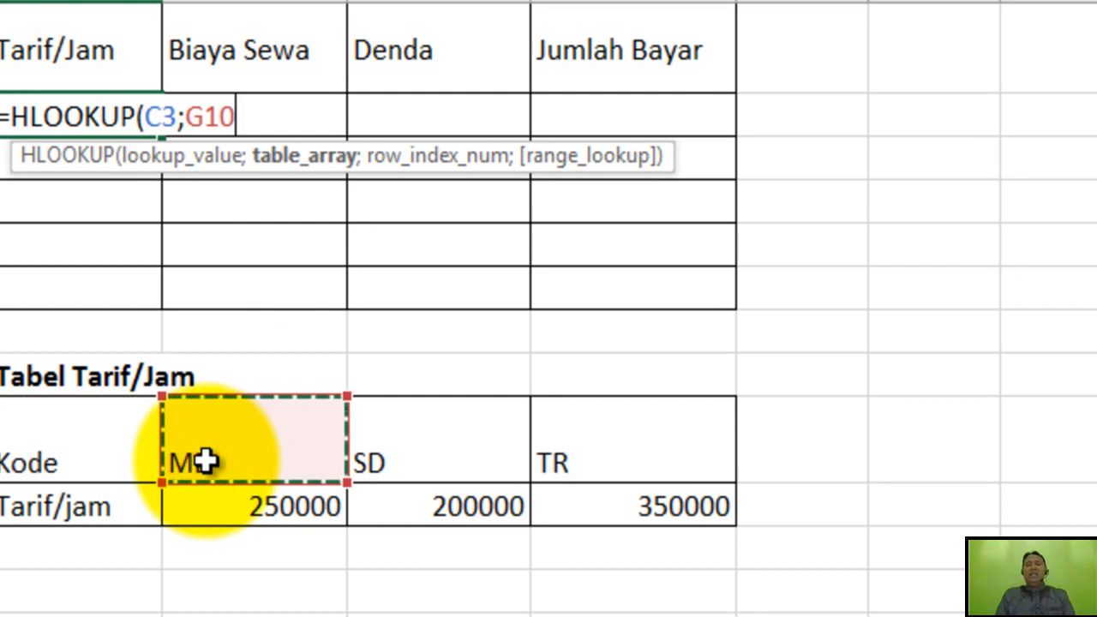
pyautogui.moveTo(213, 455); pyautogui.dragTo(564, 504)
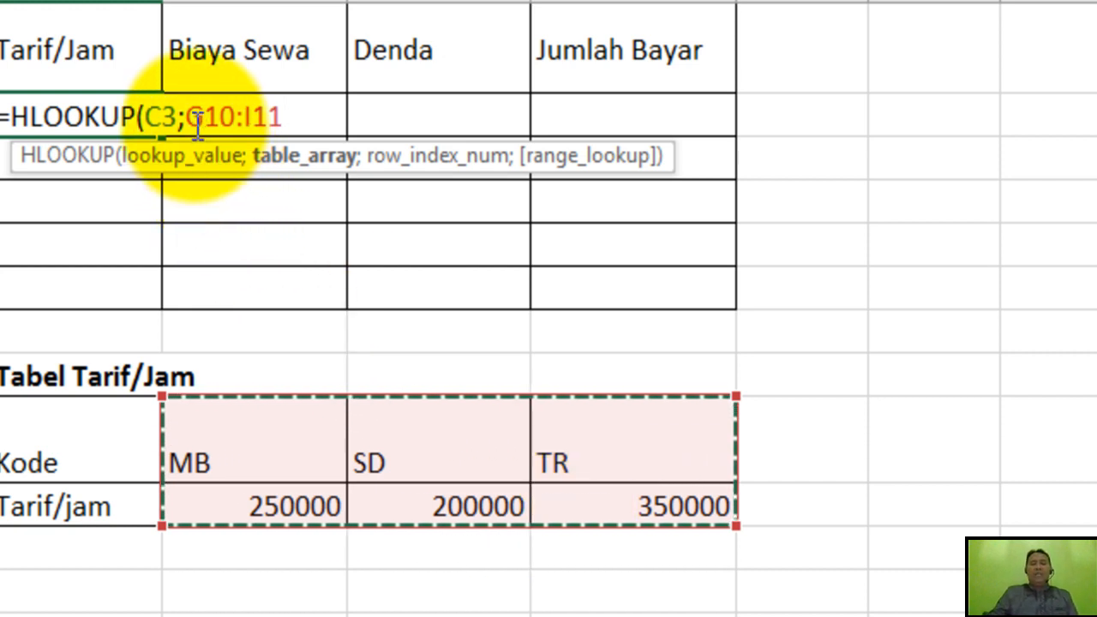
pyautogui.click(195, 118)
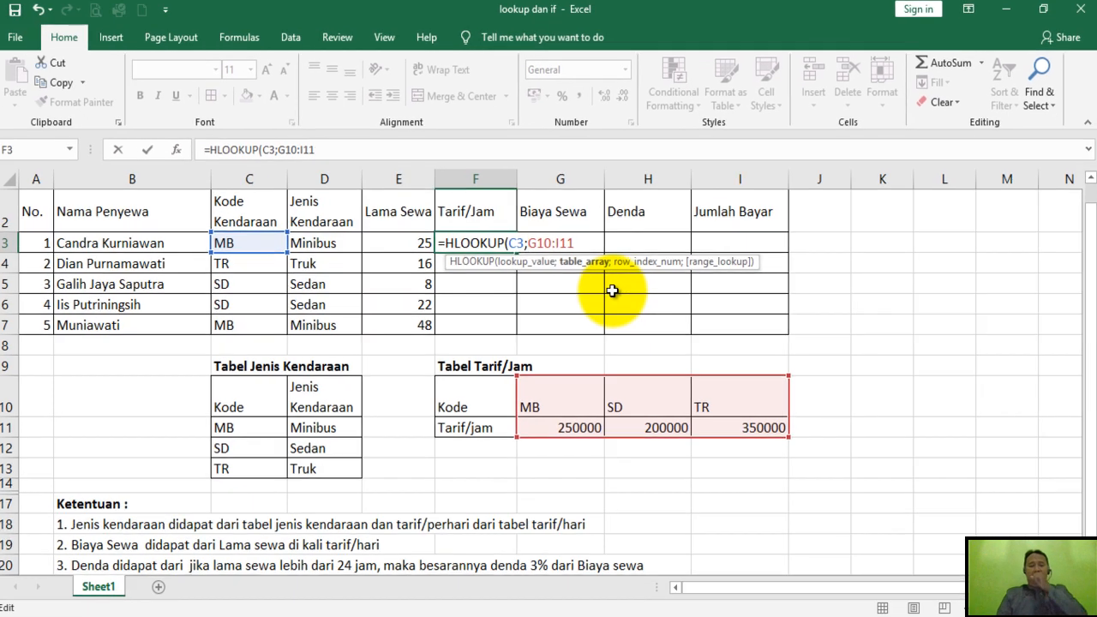
pyautogui.write('$G$')
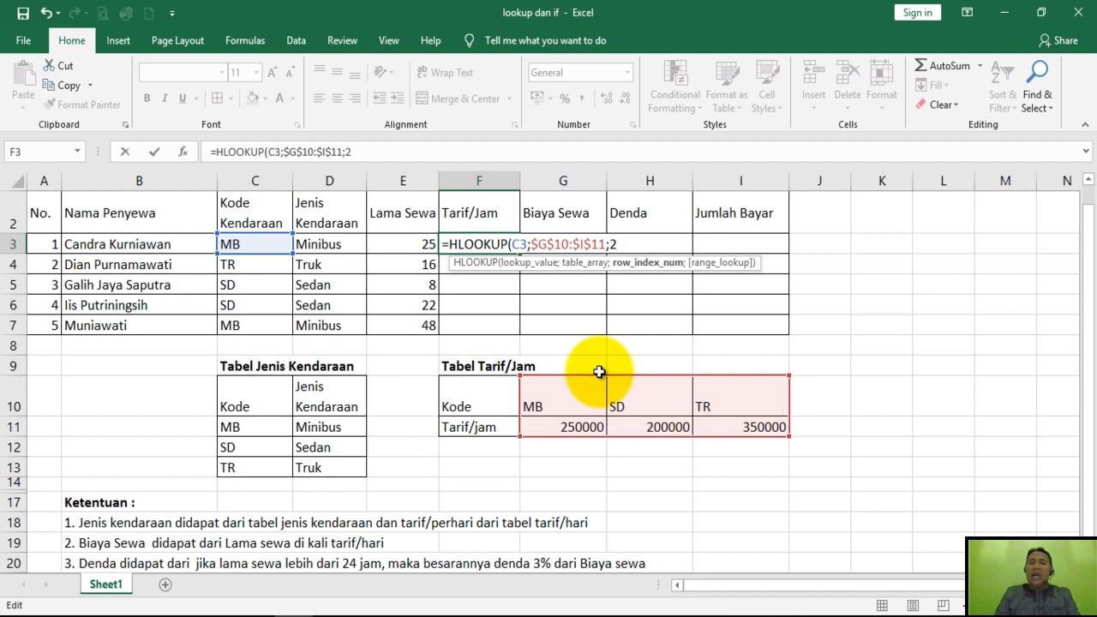
# Complete the HLOOKUP in F3 with range lookup 0 and copy it down the Tarif/Jam column through F7.
pyautogui.write(';')
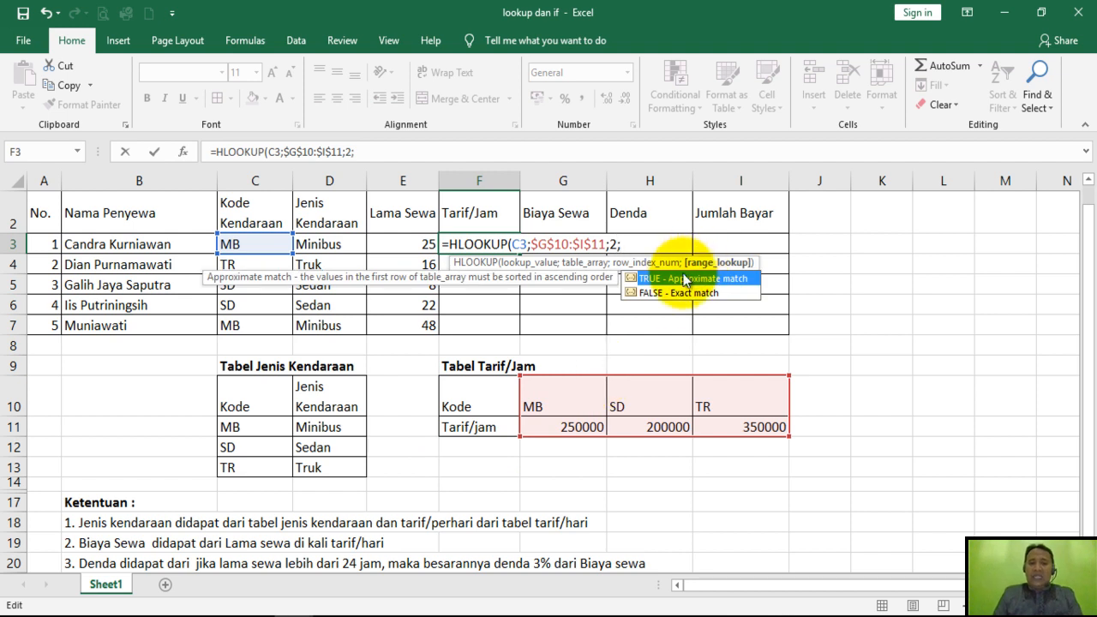
pyautogui.write('0')
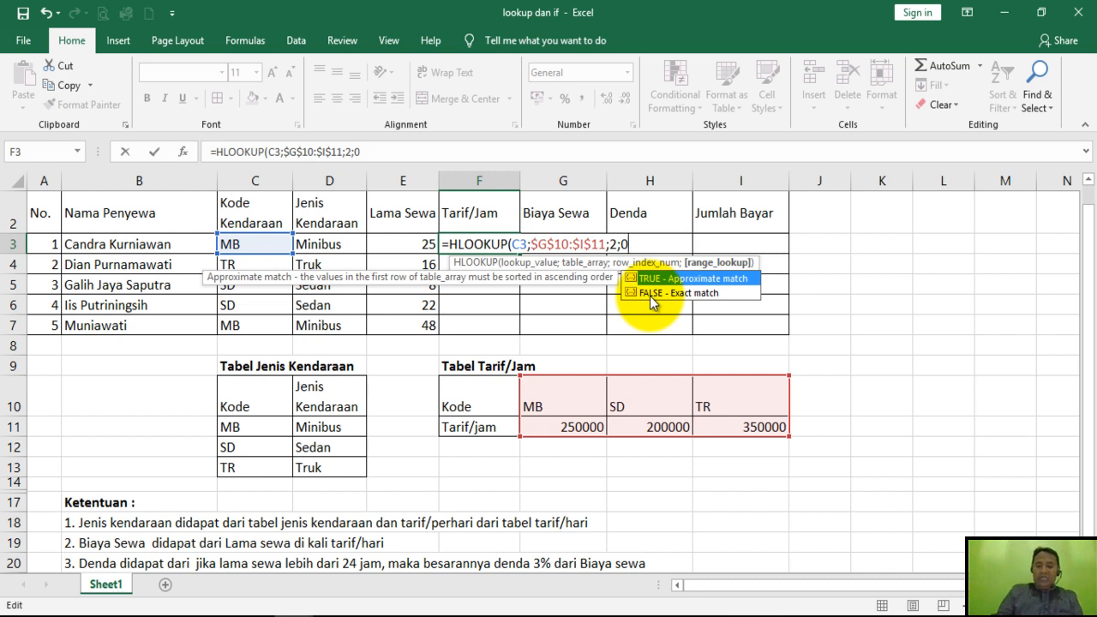
pyautogui.write(')')
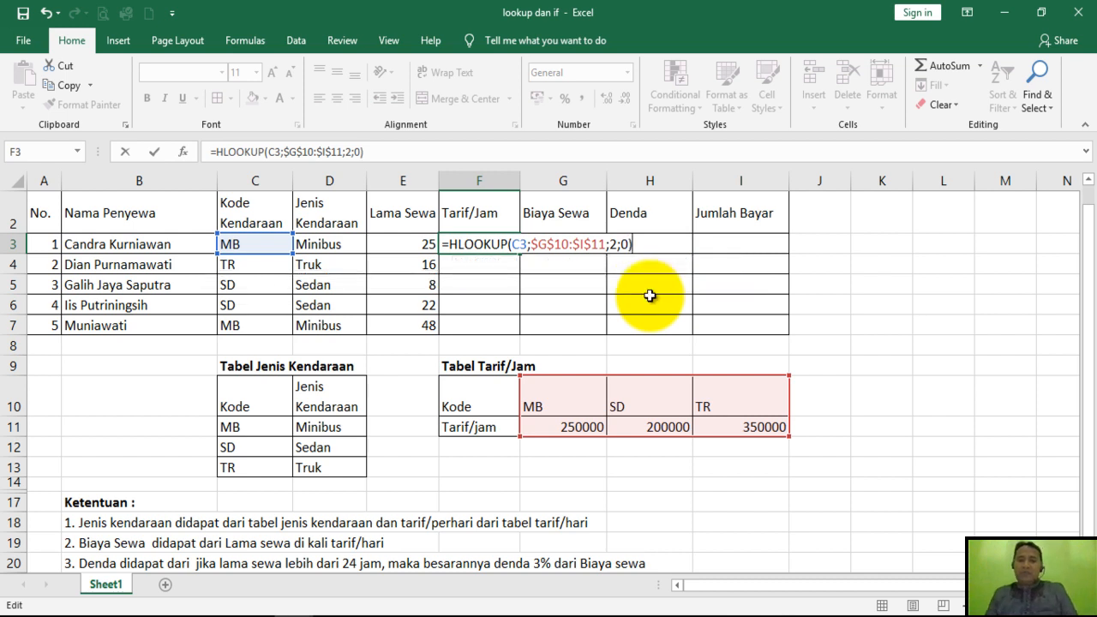
pyautogui.press('Return')
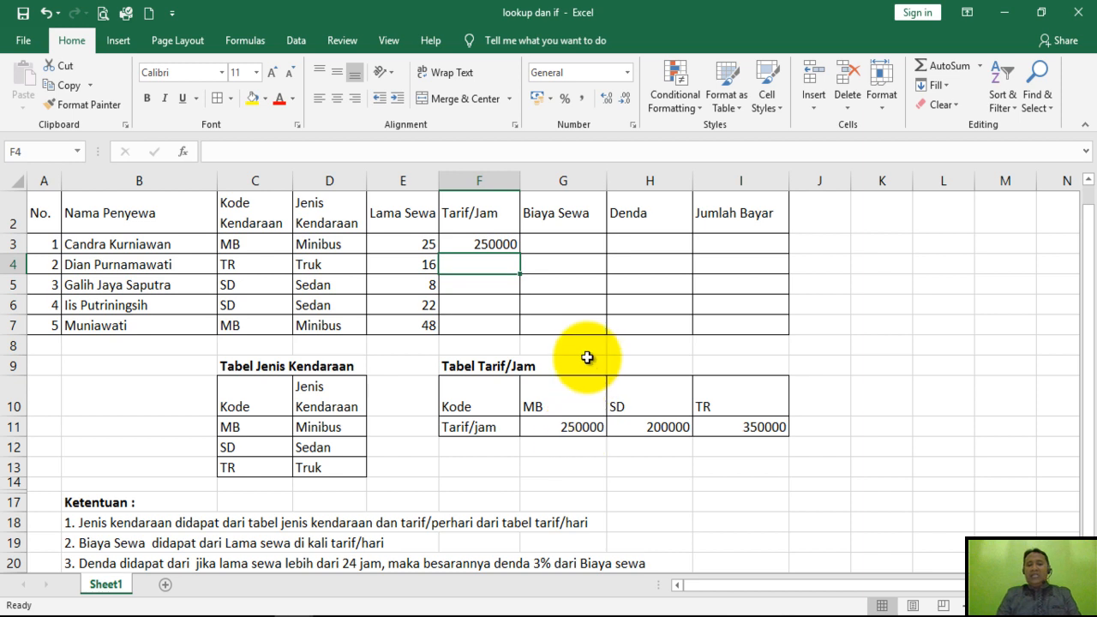
pyautogui.click(486, 244)
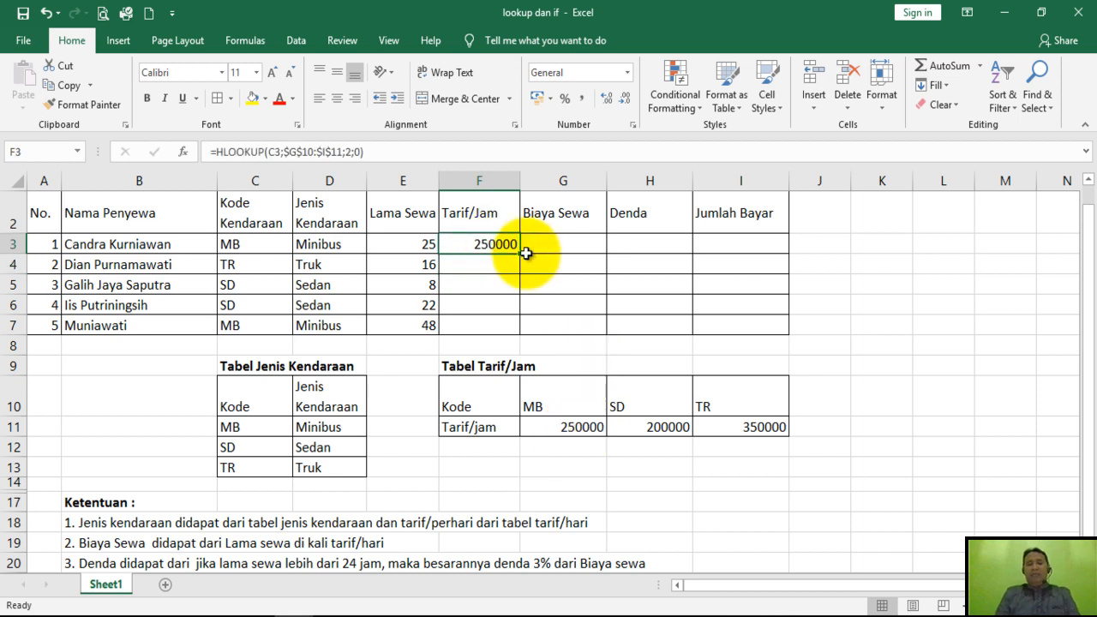
pyautogui.moveTo(521, 254); pyautogui.dragTo(520, 337)
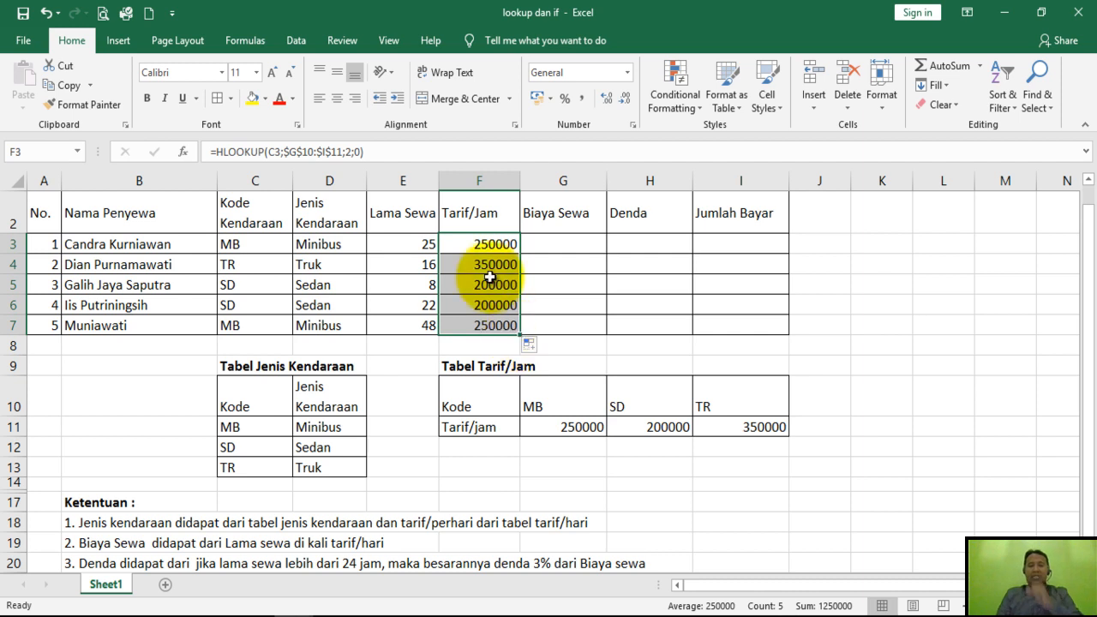
# Examine the arguments of the HLOOKUP formula in cell F3 of the Tarif/Jam column.
pyautogui.click(484, 249)
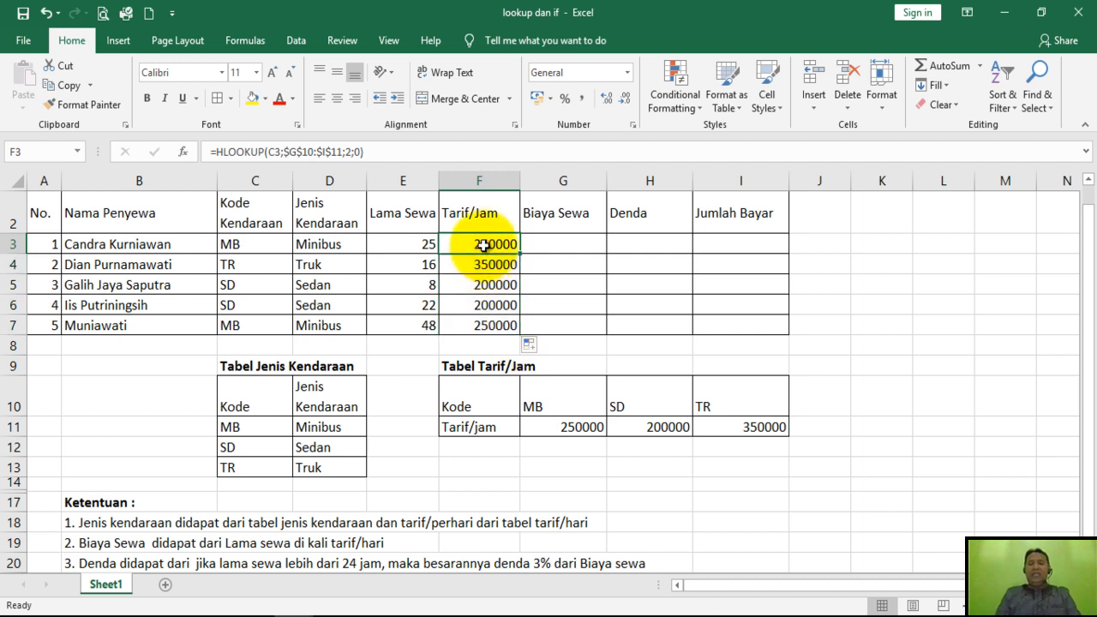
pyautogui.doubleClick(484, 246)
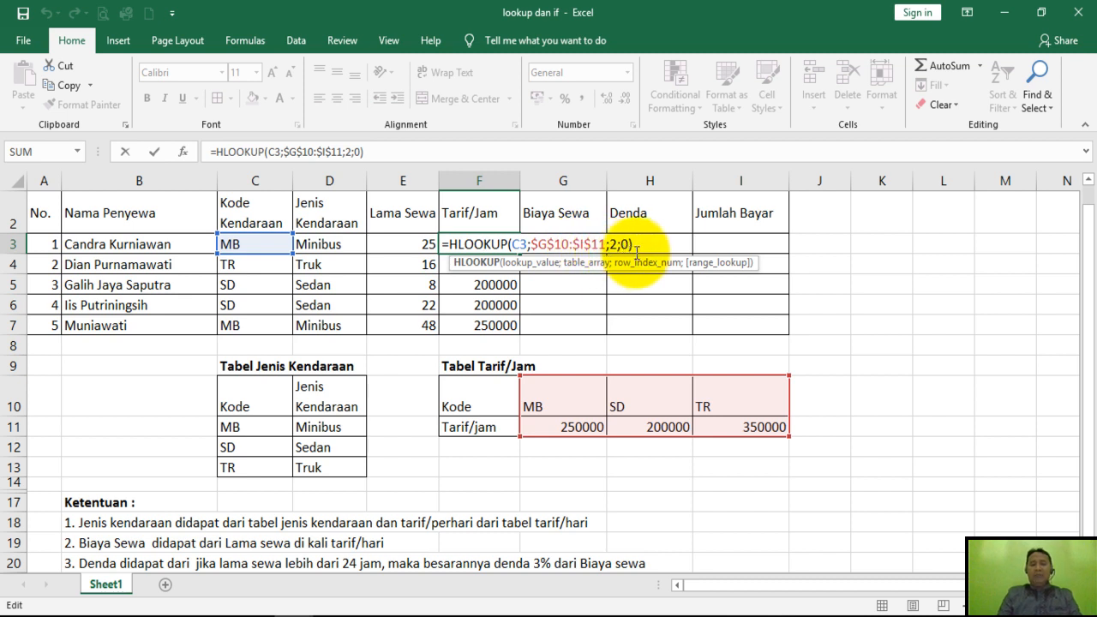
pyautogui.press('Return')
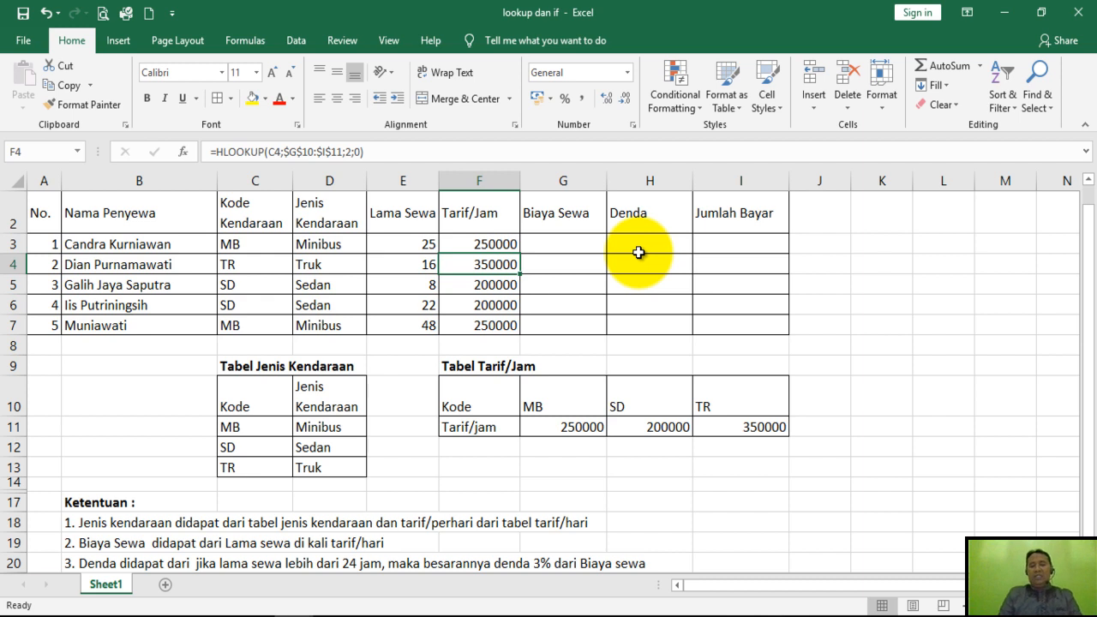
# Compare the Lama Sewa value in E3 with the Tarif/Jam value in F3 as inputs for Biaya Sewa.
pyautogui.click(576, 242)
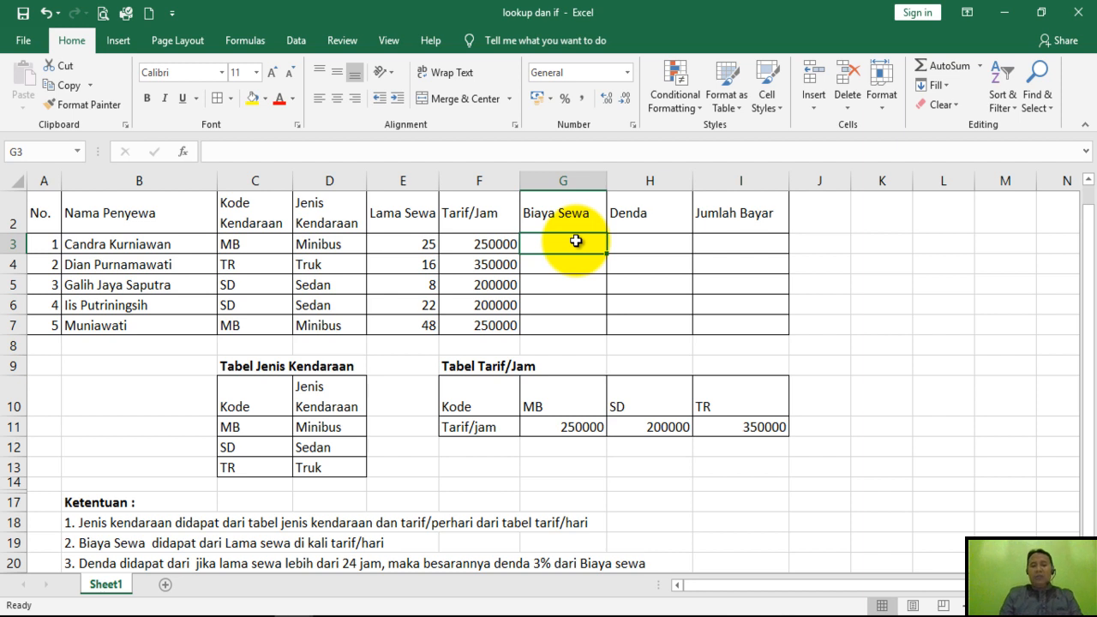
pyautogui.click(419, 246)
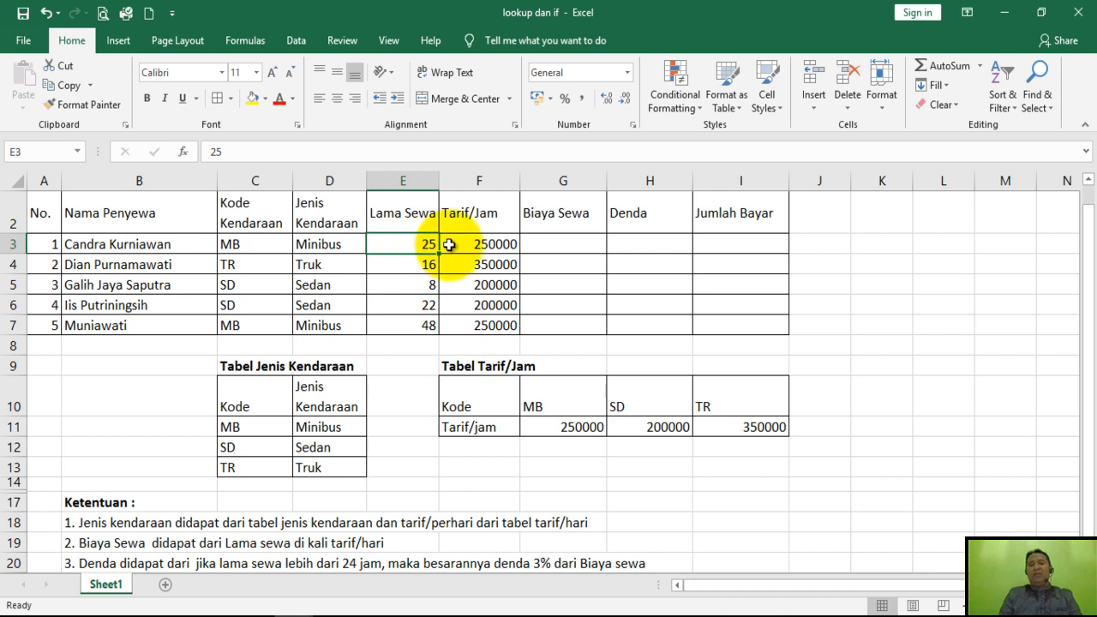
pyautogui.click(462, 246)
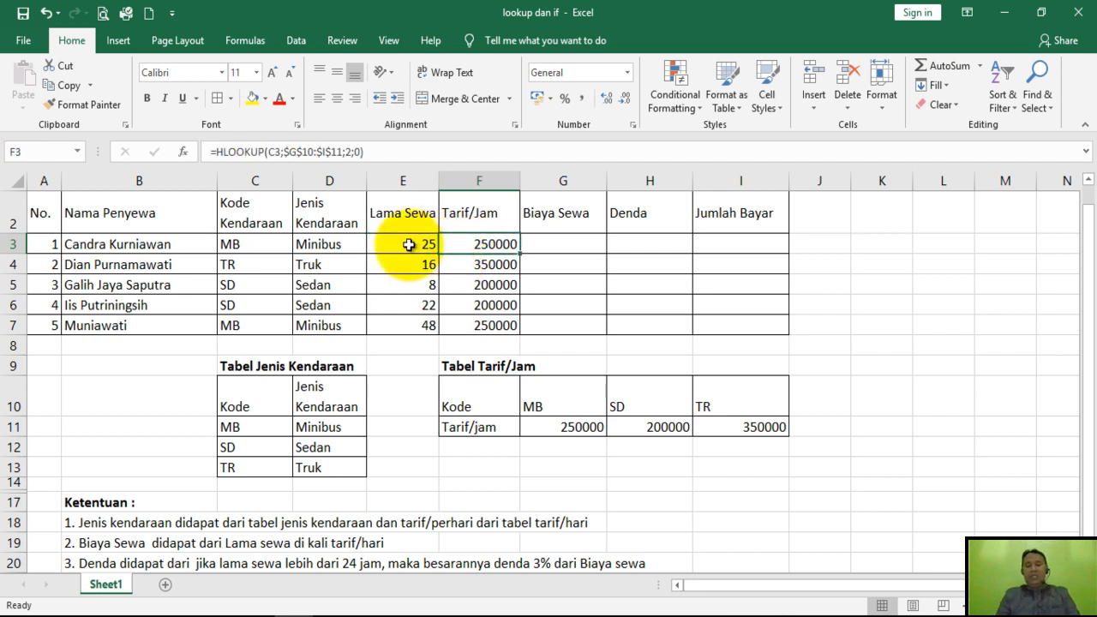
pyautogui.click(409, 246)
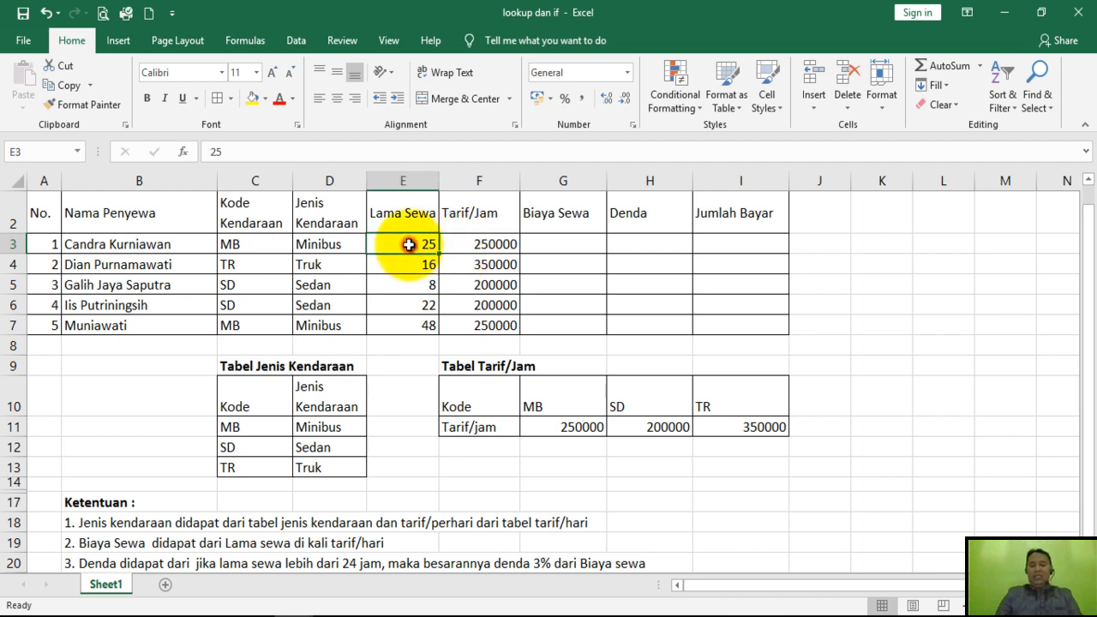
pyautogui.click(468, 245)
pyautogui.click(430, 245)
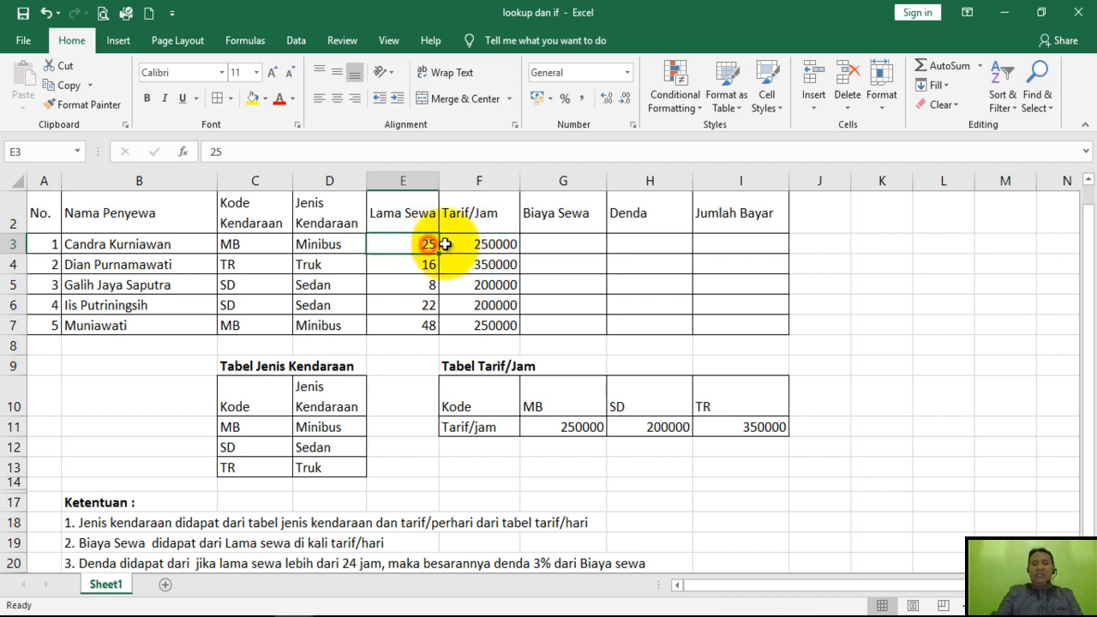
pyautogui.click(474, 247)
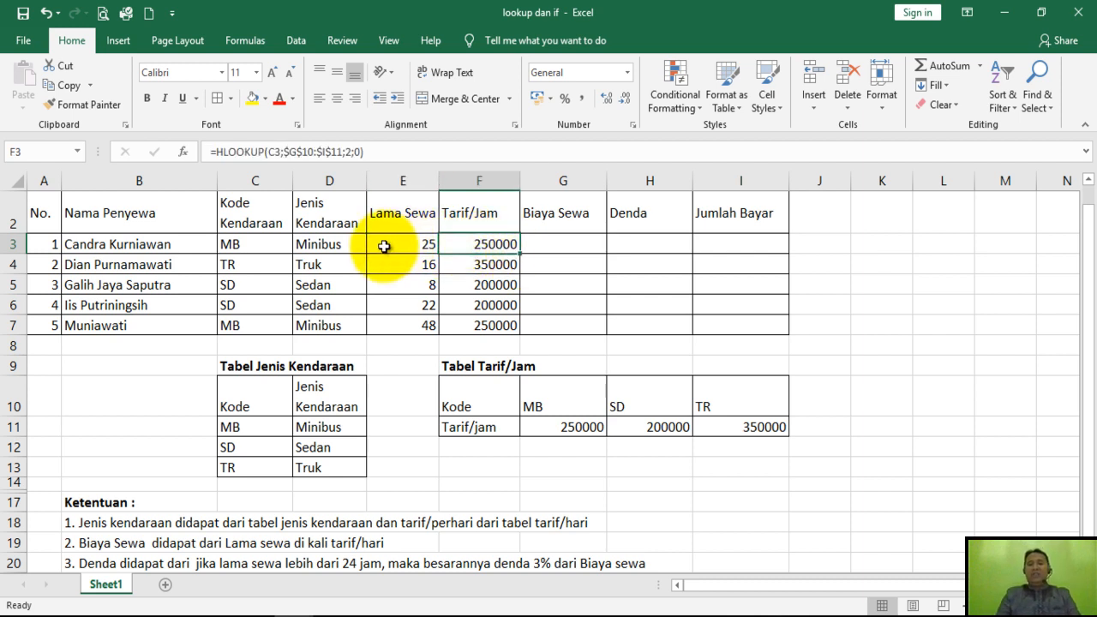
pyautogui.click(429, 246)
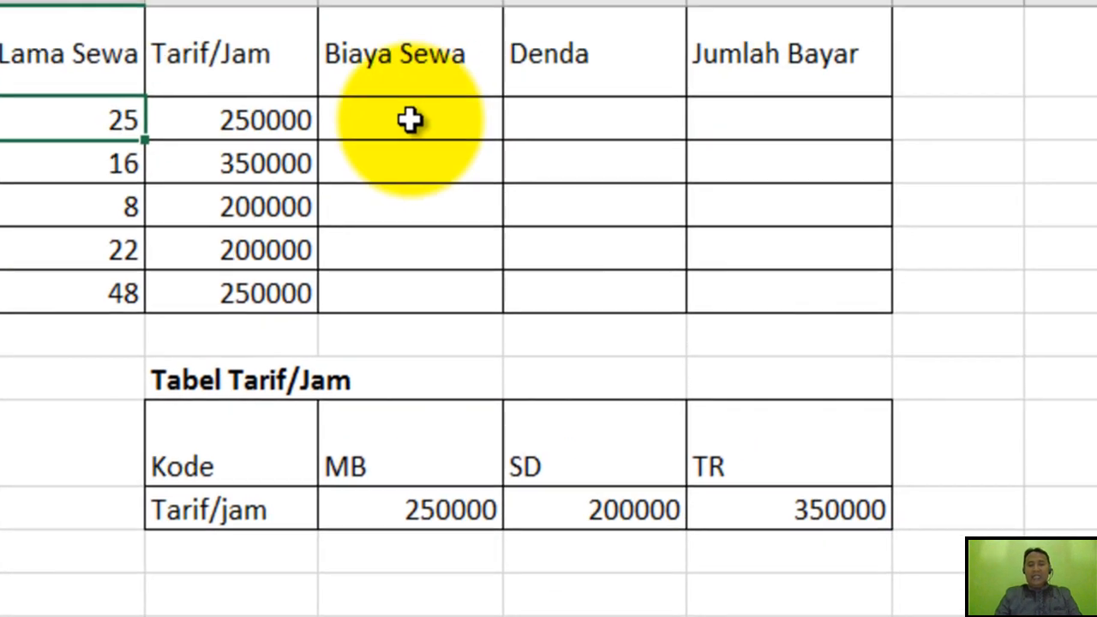
# Calculate Biaya Sewa in G3 with =E3*F3 and copy the formula down through G7.
pyautogui.click(410, 120)
pyautogui.write('=')
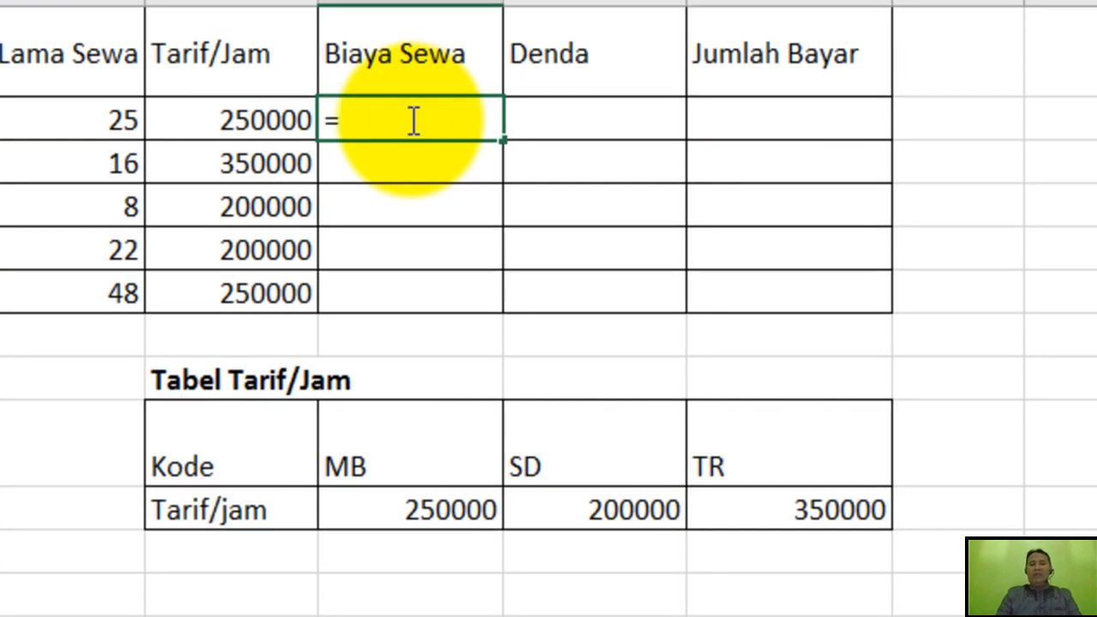
pyautogui.click(110, 117)
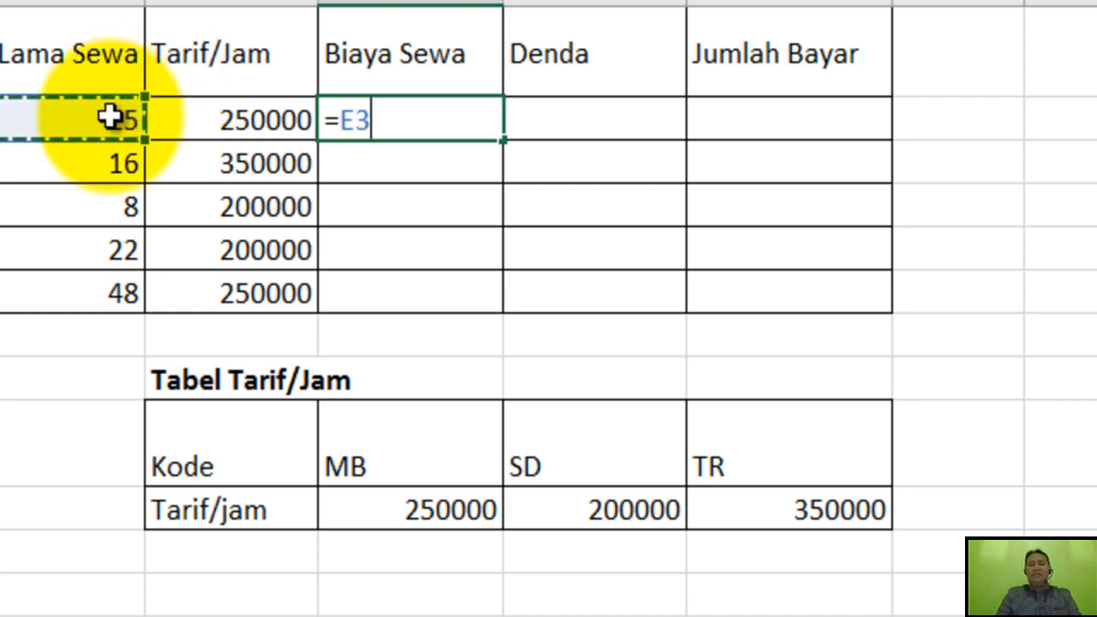
pyautogui.write('*')
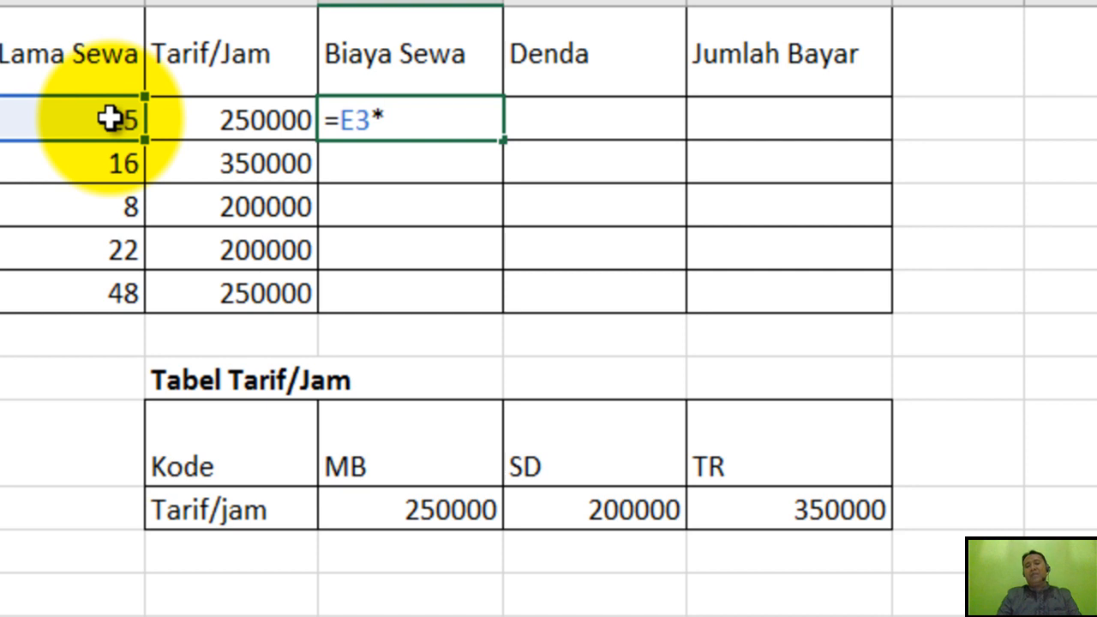
pyautogui.click(200, 119)
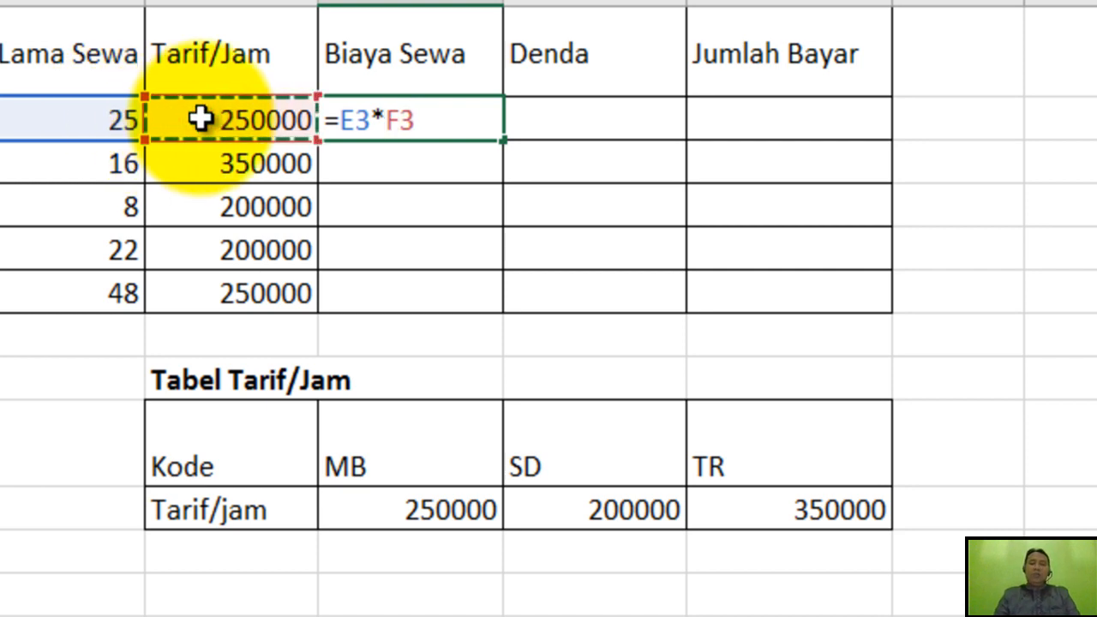
pyautogui.press('Return')
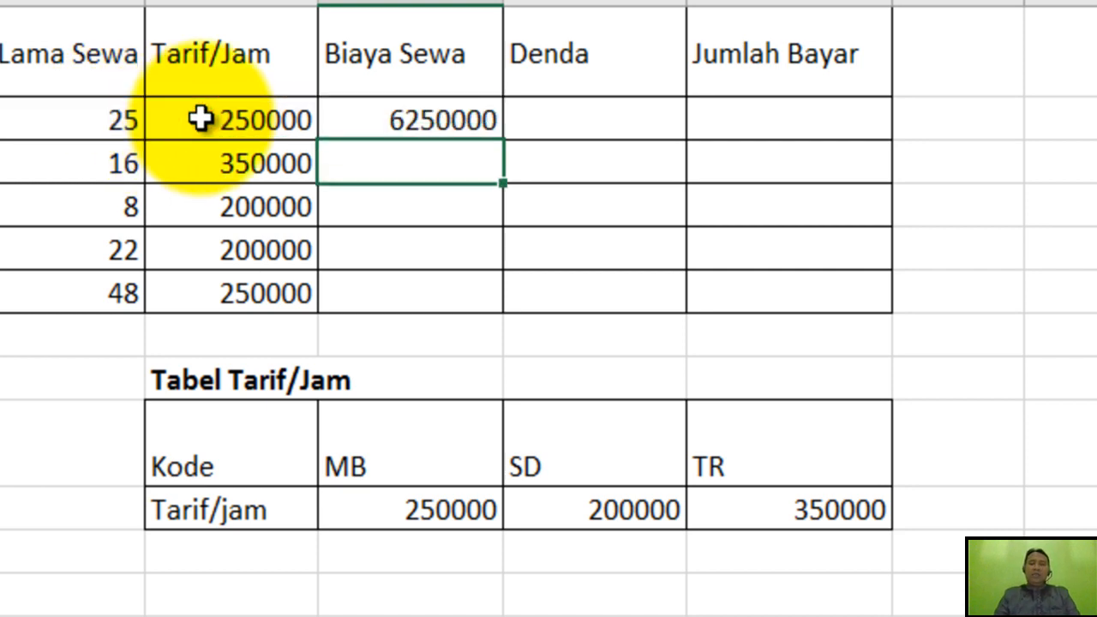
pyautogui.click(462, 119)
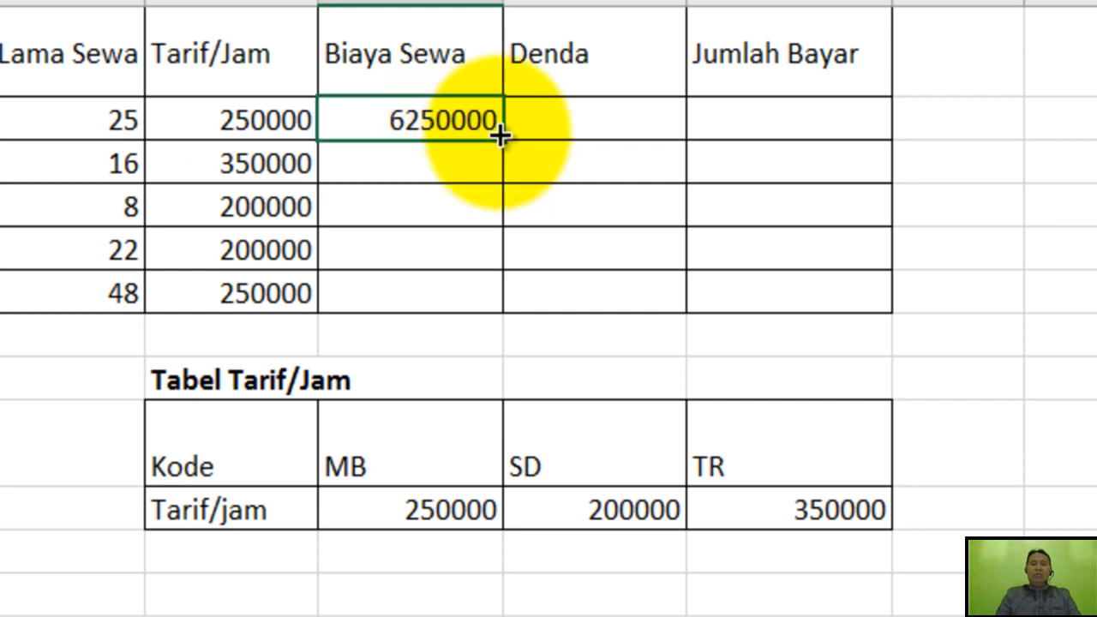
pyautogui.moveTo(502, 138); pyautogui.dragTo(502, 313)
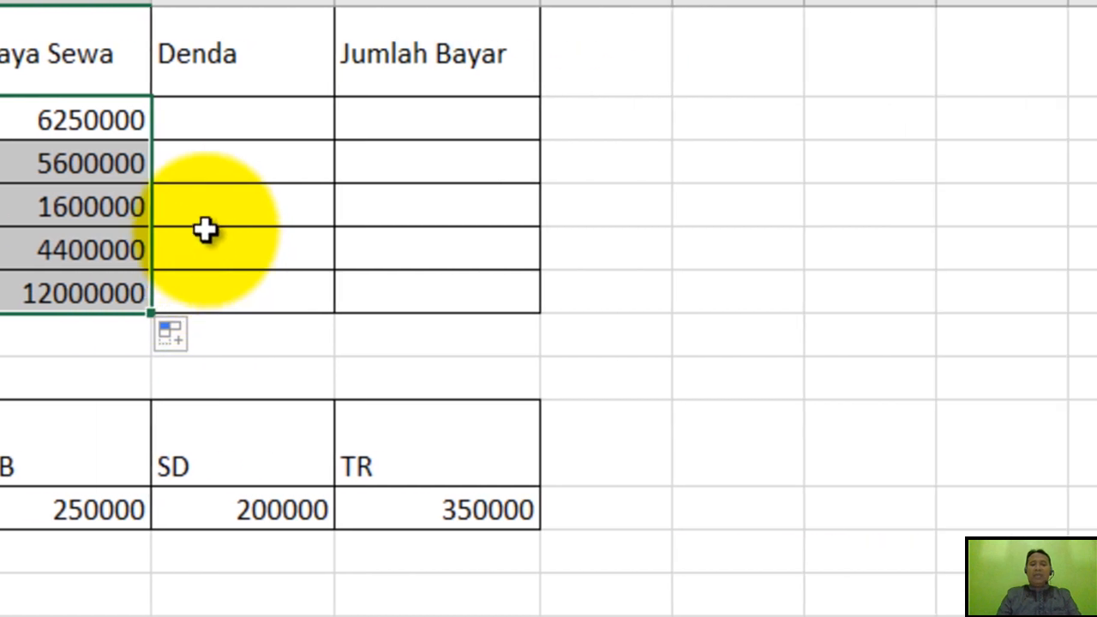
# Change the column header in H2 to Bonus.
pyautogui.click(583, 117)
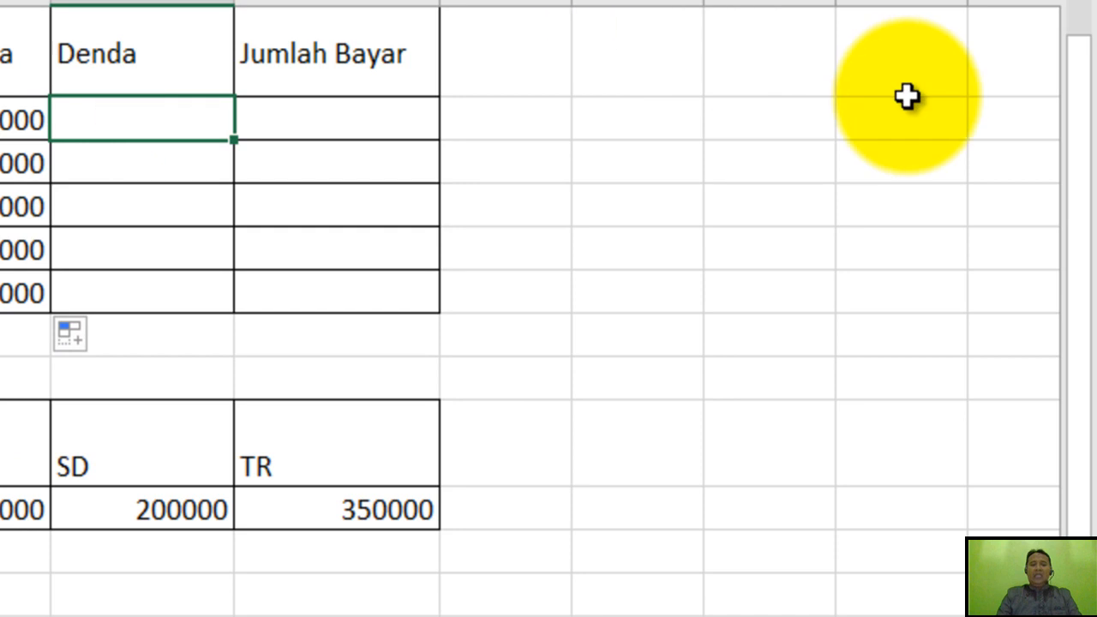
pyautogui.moveTo(1080, 210); pyautogui.dragTo(1086, 218)
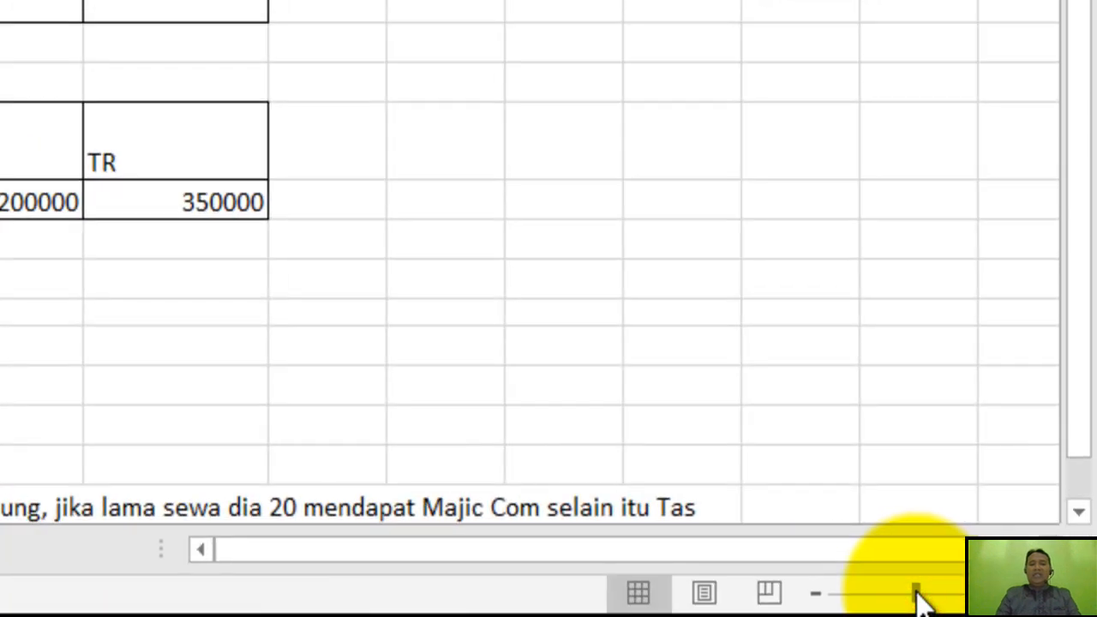
pyautogui.click(601, 216)
pyautogui.click(137, 90)
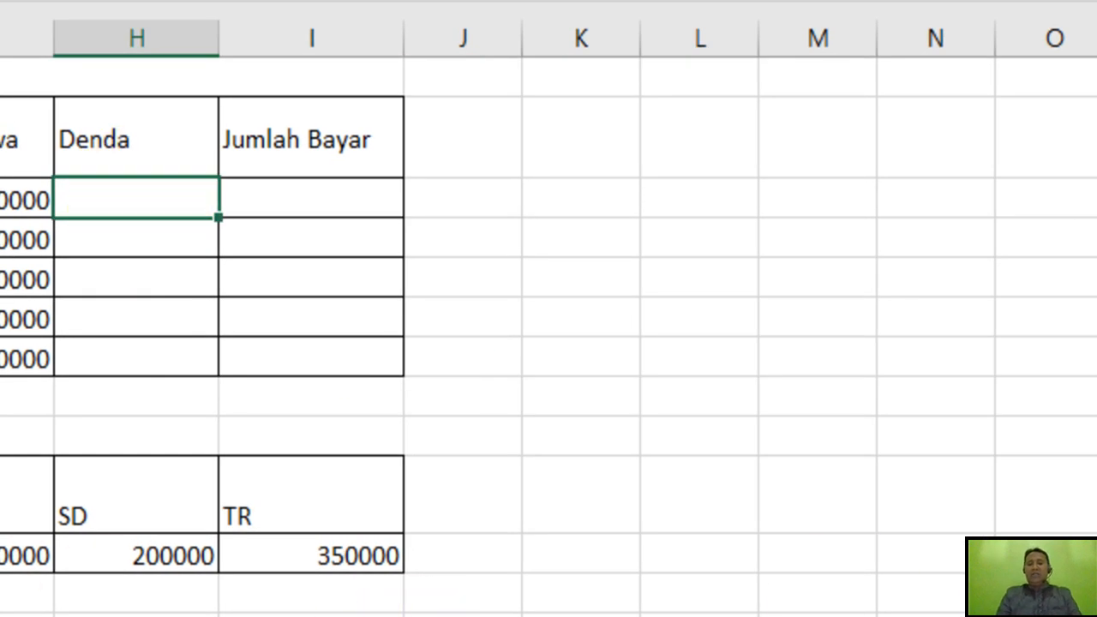
pyautogui.scroll(-1, 548, 334)
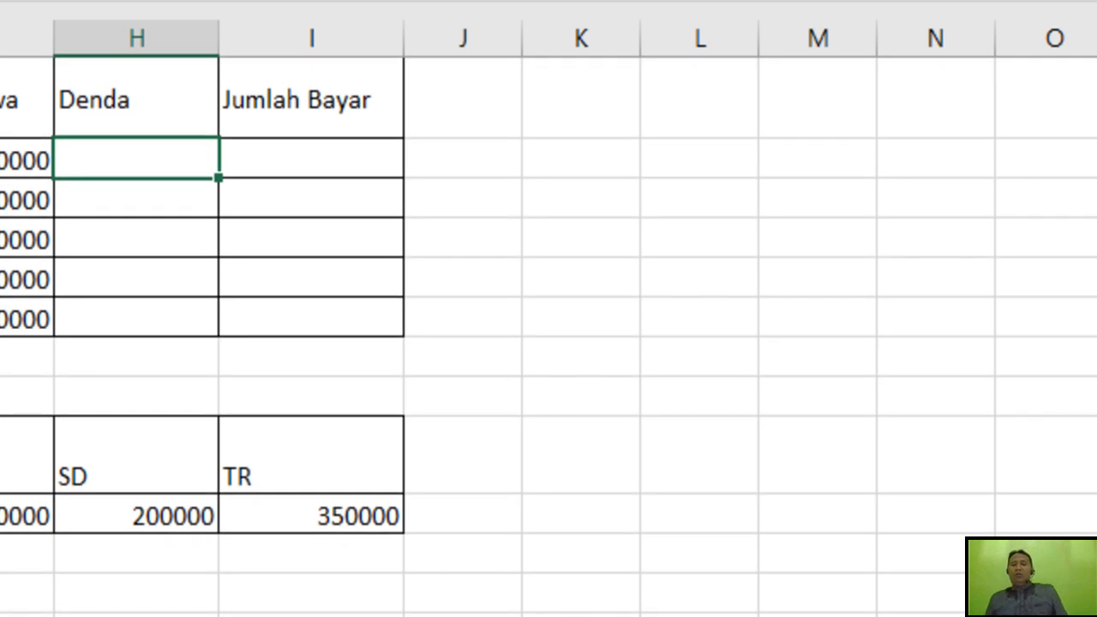
pyautogui.click(166, 100)
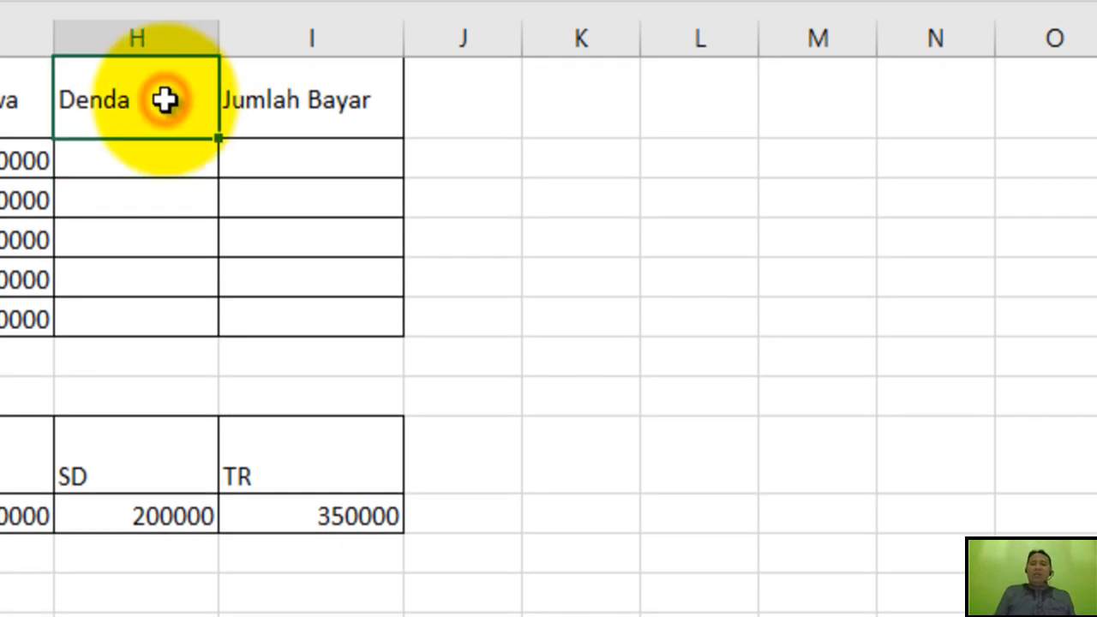
pyautogui.write('Bonus')
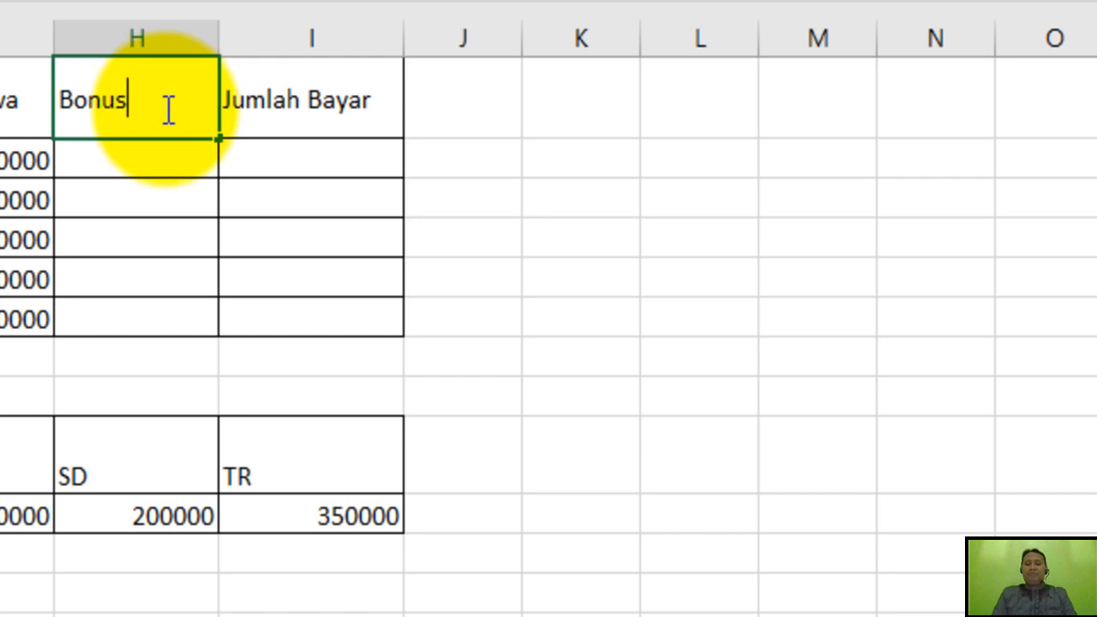
pyautogui.press('Return')
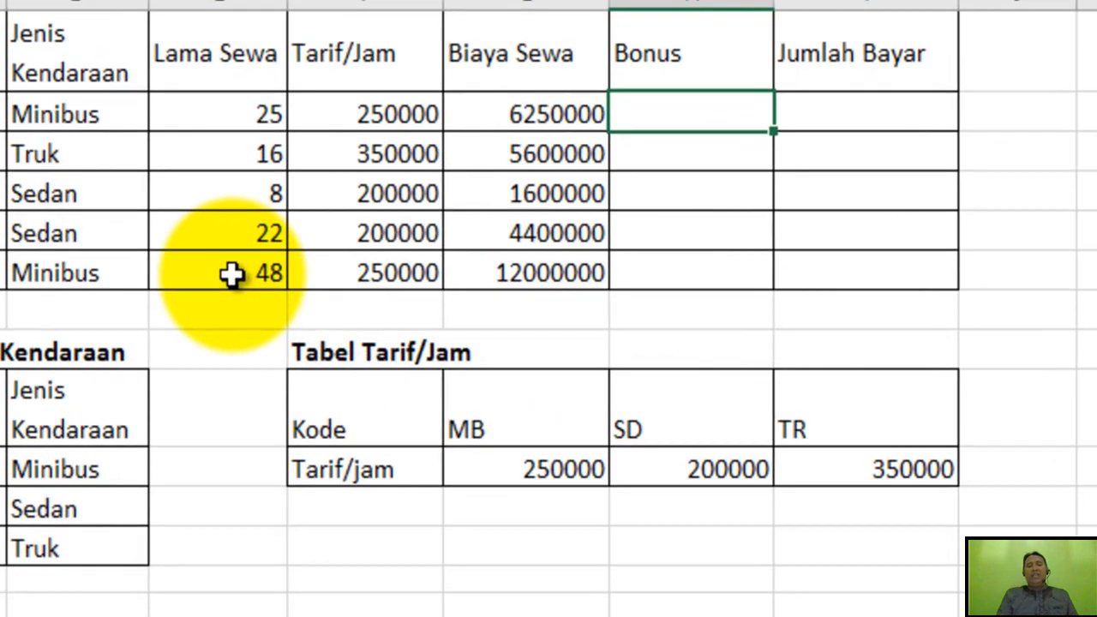
# Check the rental durations and vehicle types against the bonus rule, and set Lama Sewa in E5 to 30.
pyautogui.click(367, 314)
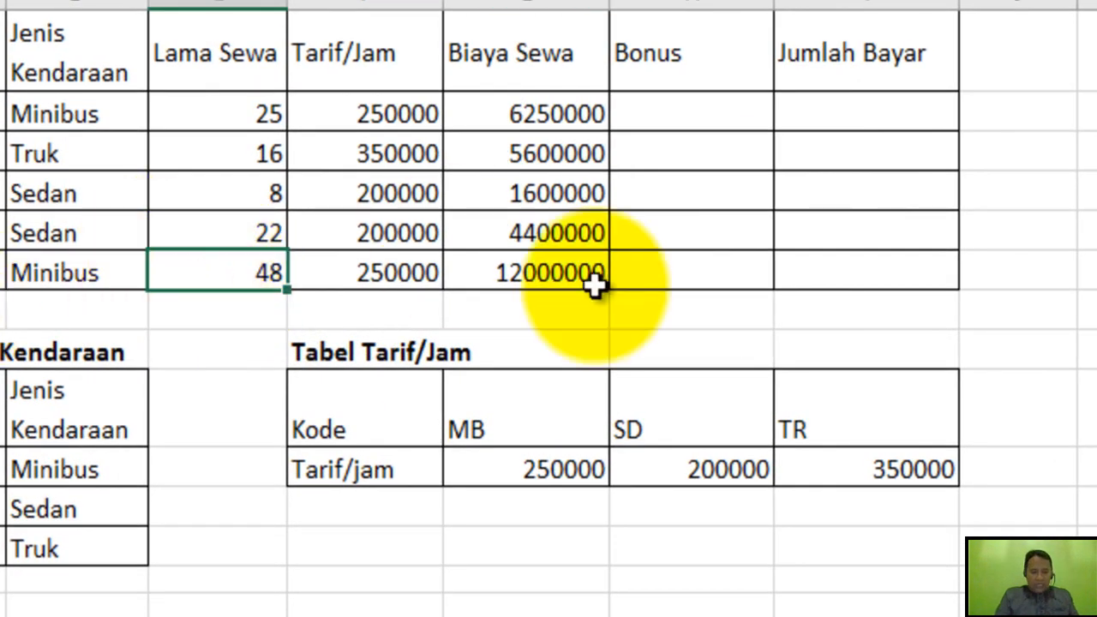
pyautogui.click(688, 274)
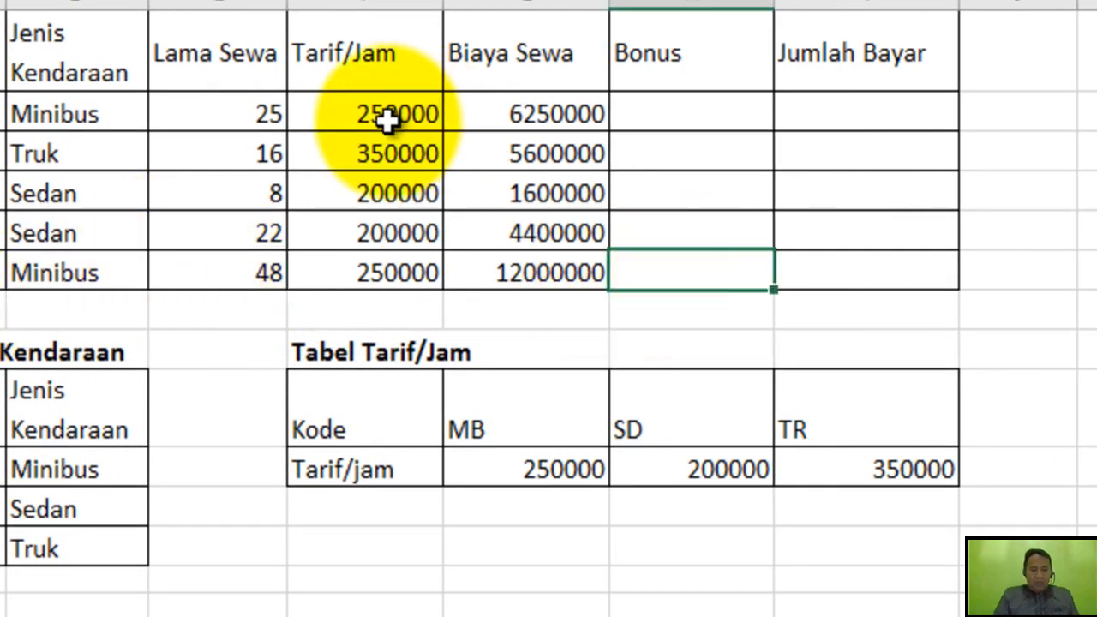
pyautogui.click(246, 116)
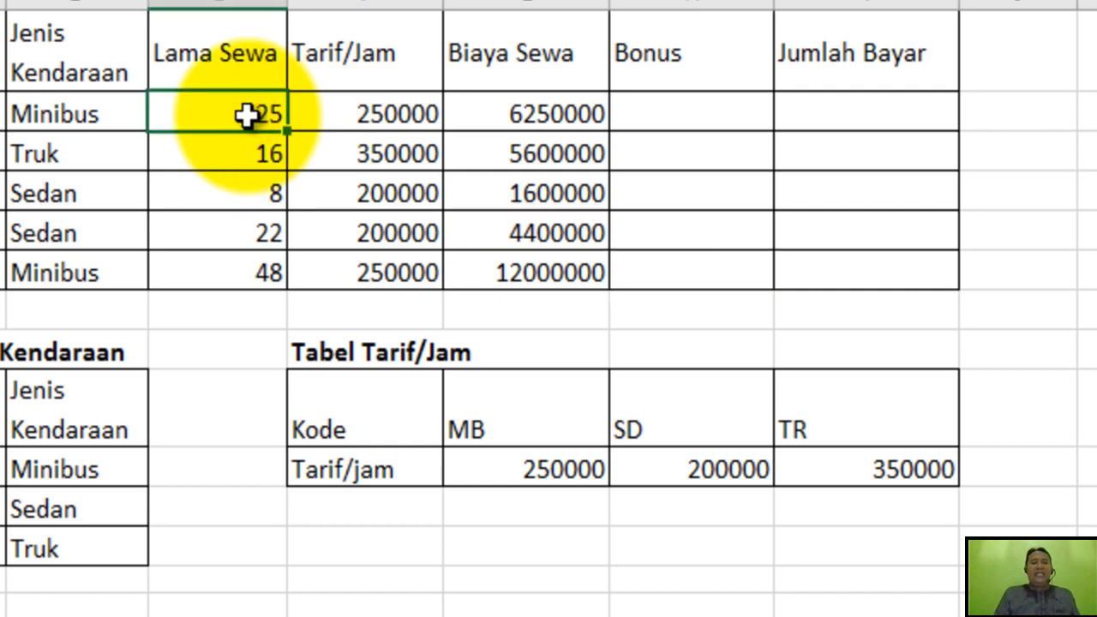
pyautogui.click(110, 117)
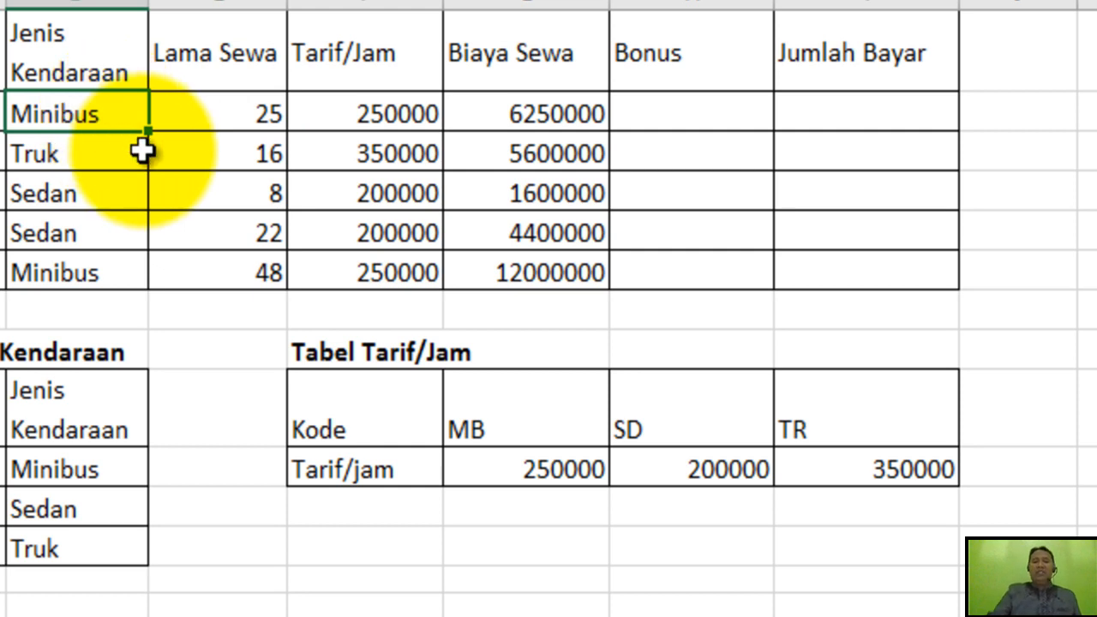
pyautogui.click(237, 199)
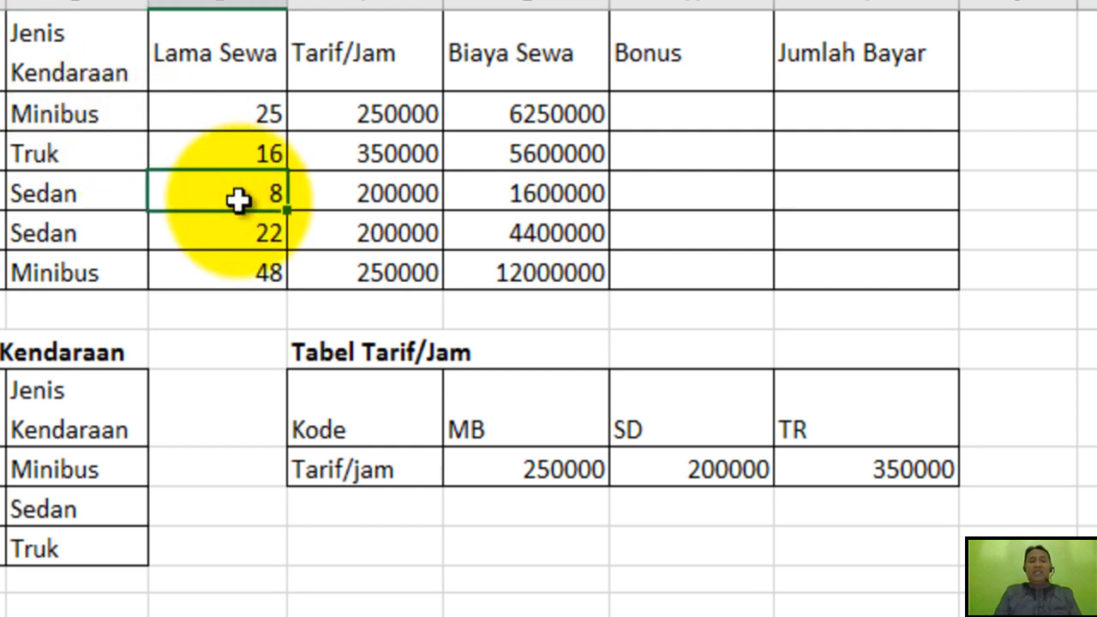
pyautogui.write('30')
pyautogui.press('Return')
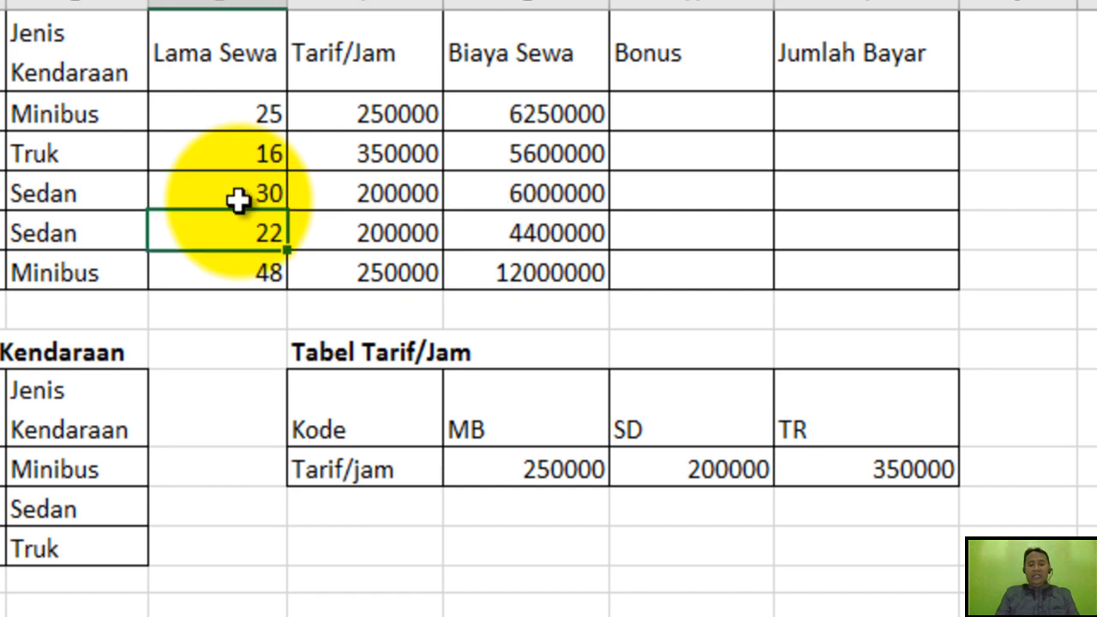
pyautogui.click(238, 199)
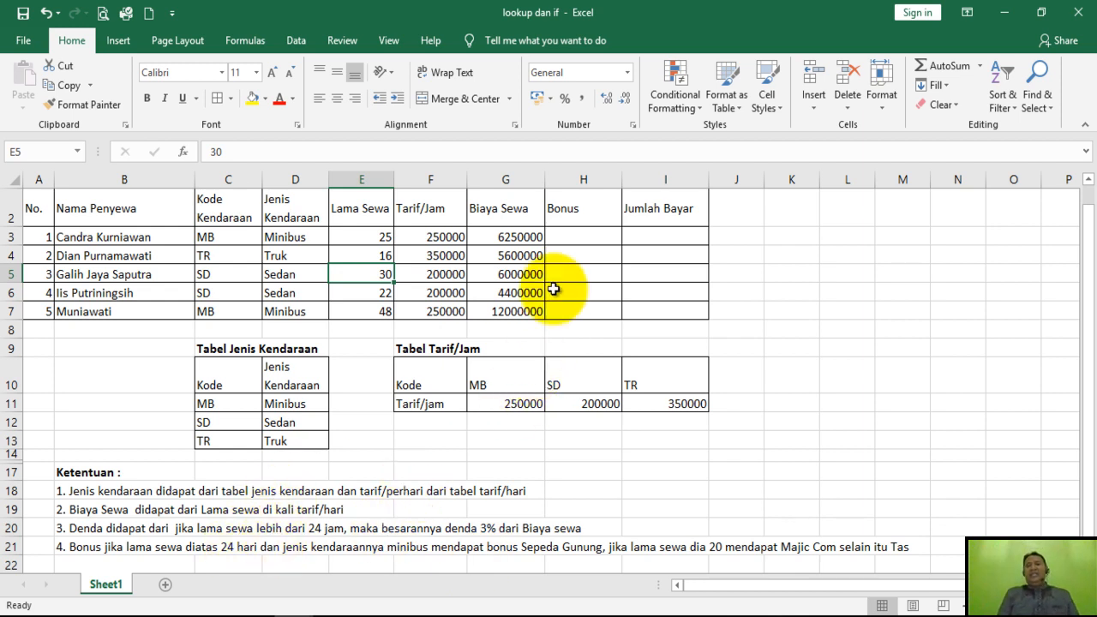
# Start an IF formula in H3 of the Bonus column with a nested AND function as its logical test.
pyautogui.click(565, 235)
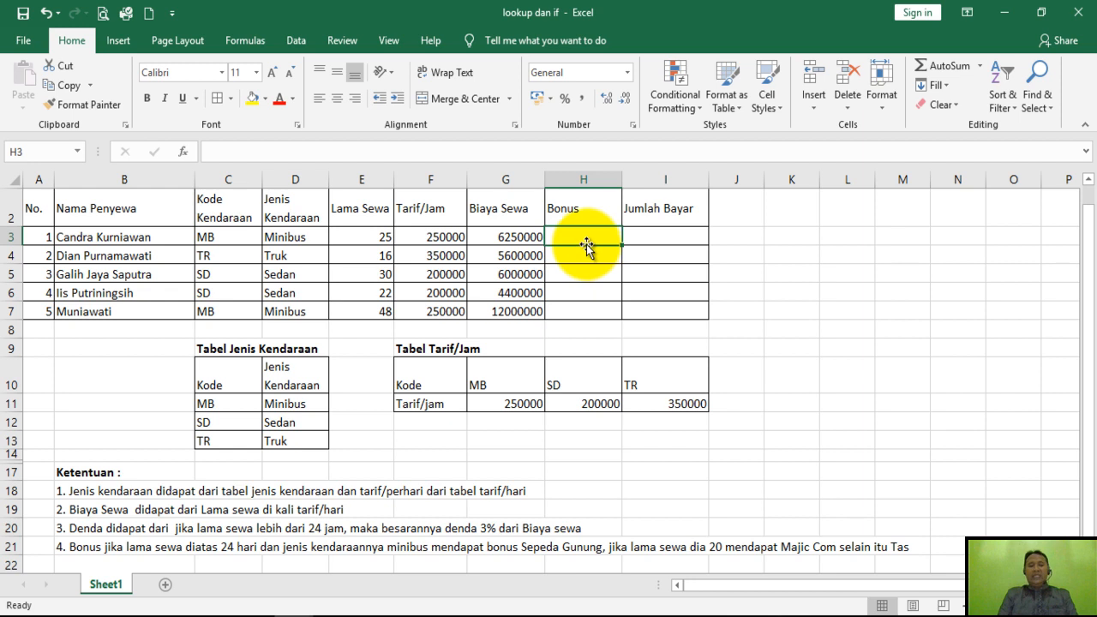
pyautogui.write('=i')
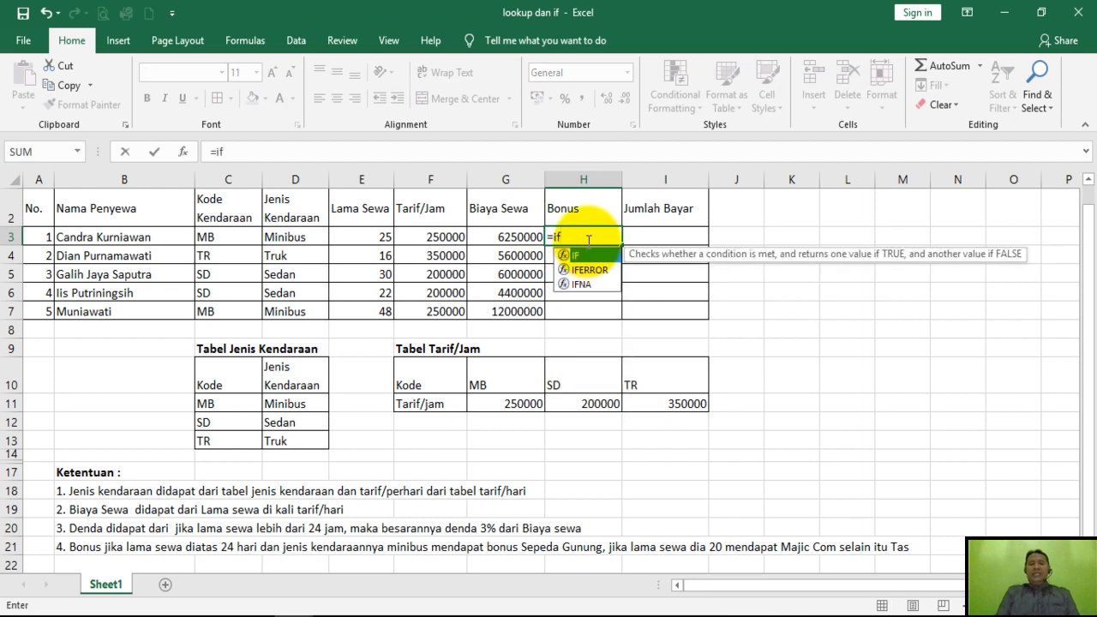
pyautogui.write('f')
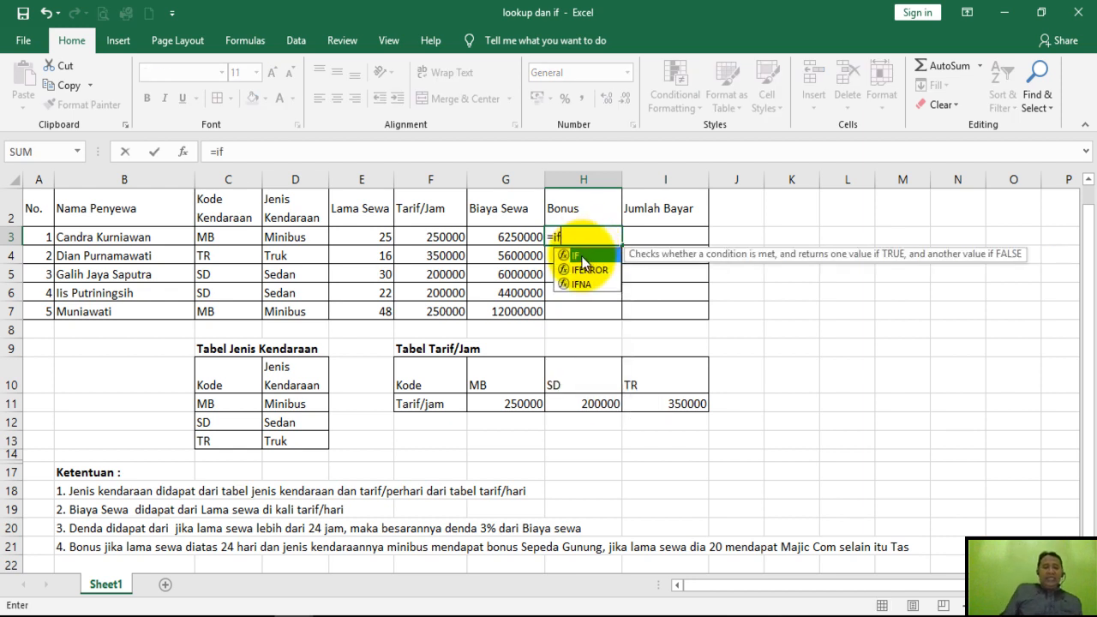
pyautogui.doubleClick(581, 256)
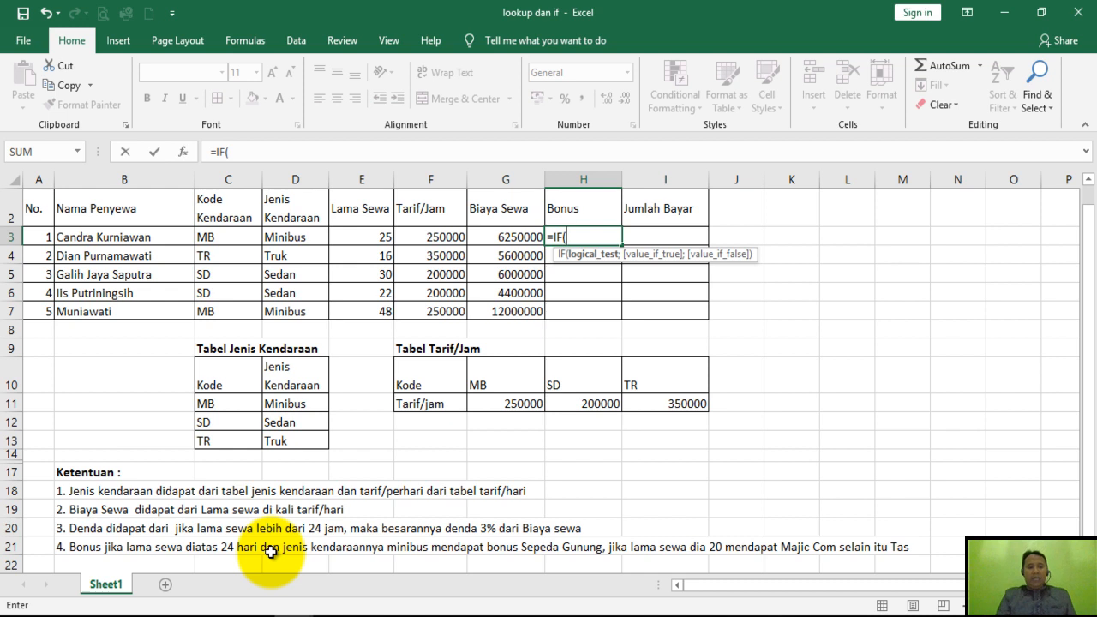
pyautogui.write('an')
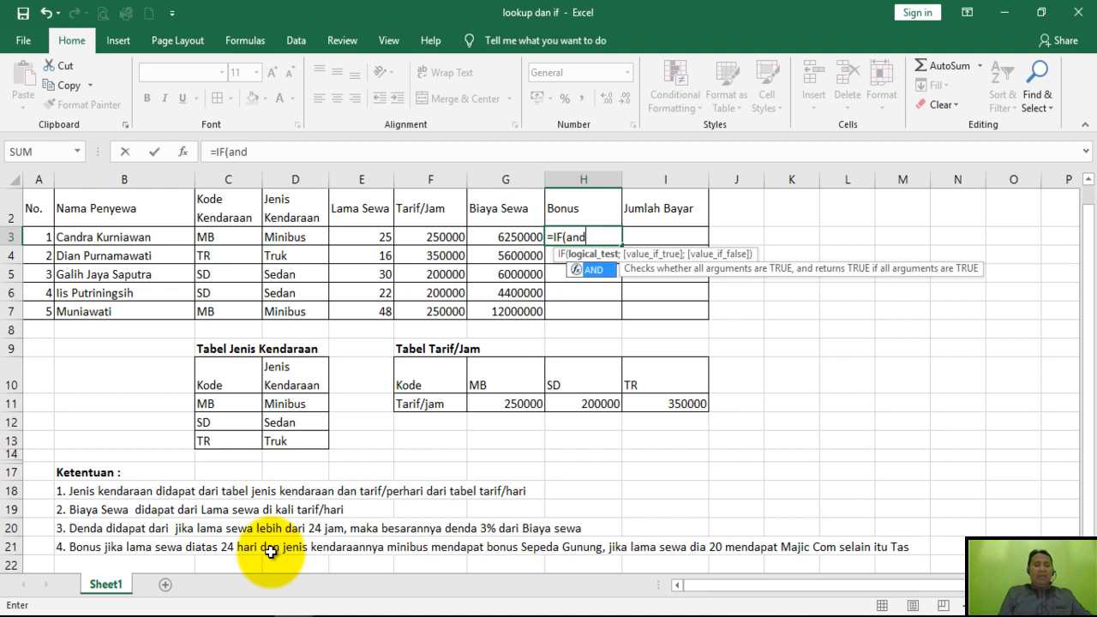
pyautogui.write('d')
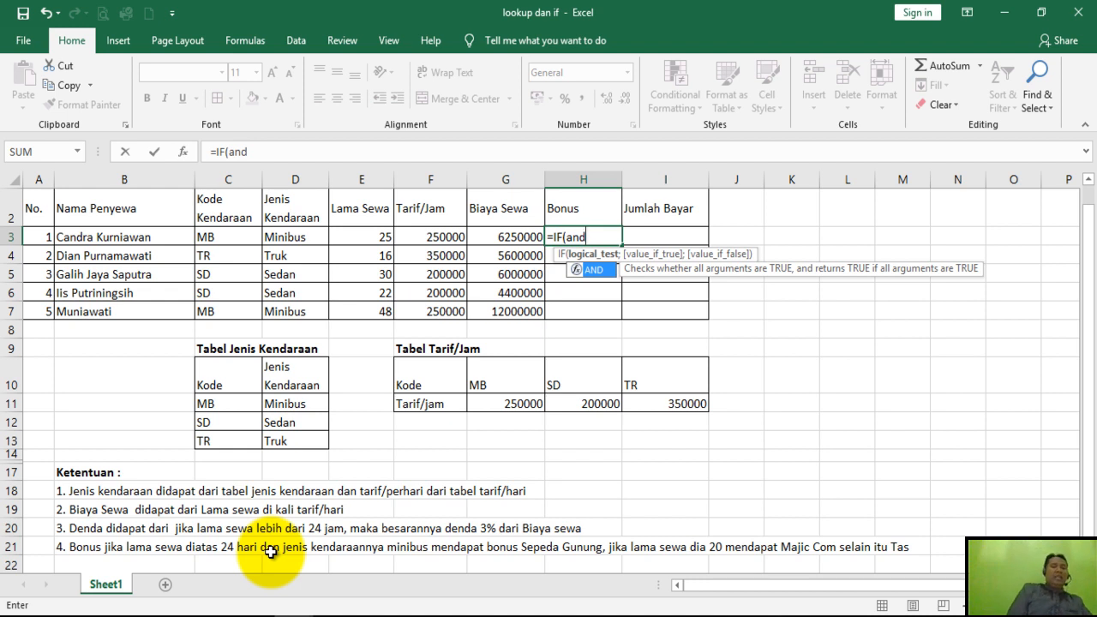
pyautogui.write('(')
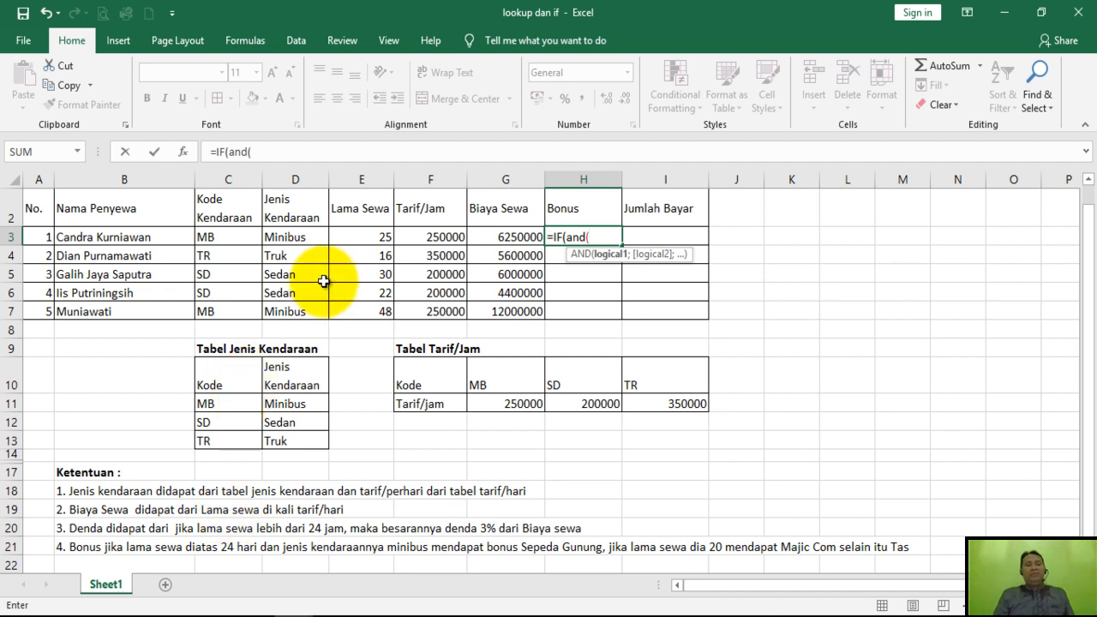
# Add the conditions E3>24 and D3="Minibus" to the AND test in the H3 formula and close its parenthesis.
pyautogui.click(364, 238)
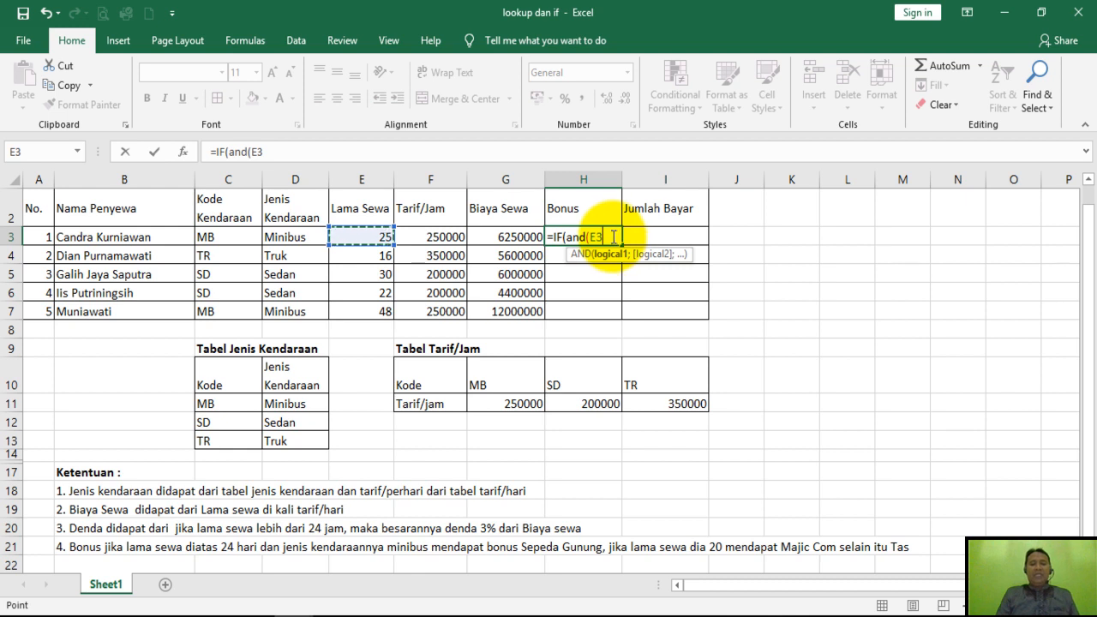
pyautogui.write('>24')
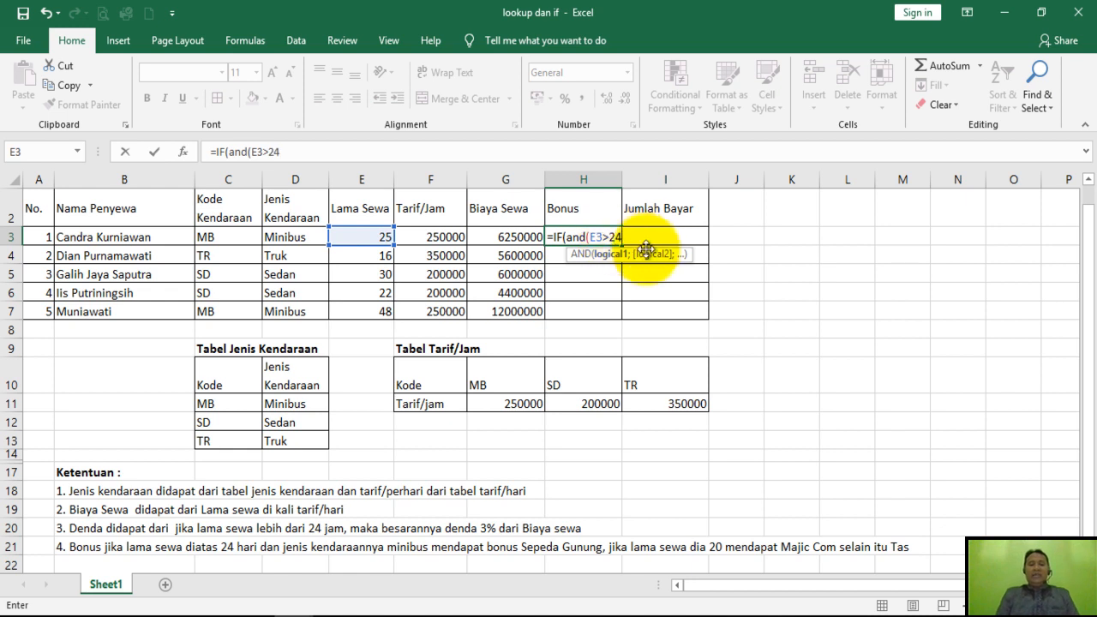
pyautogui.write(';')
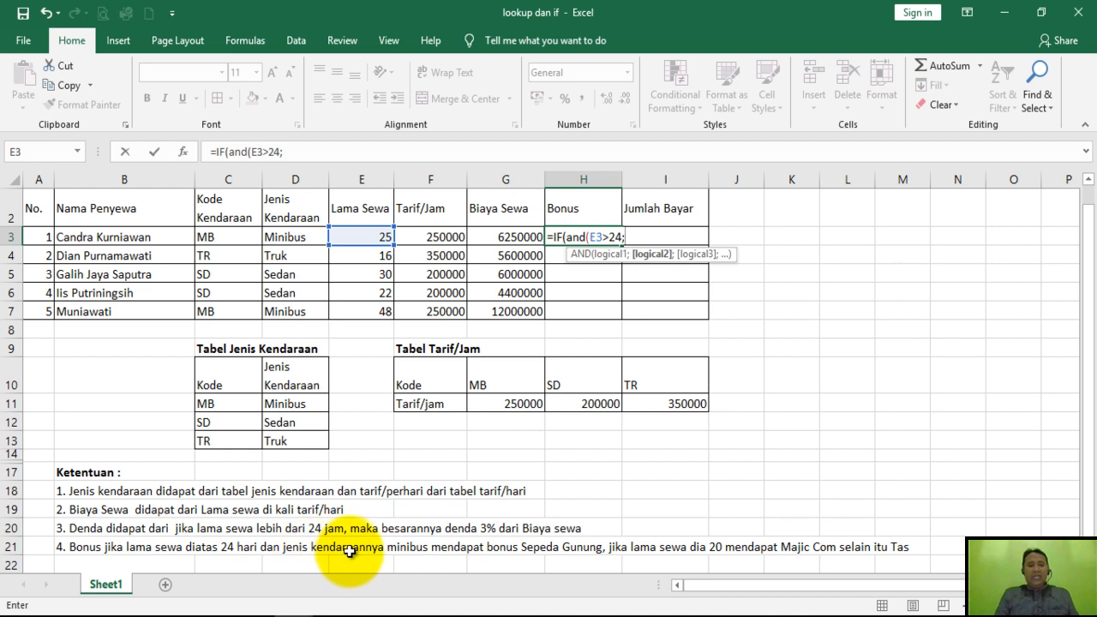
pyautogui.click(305, 239)
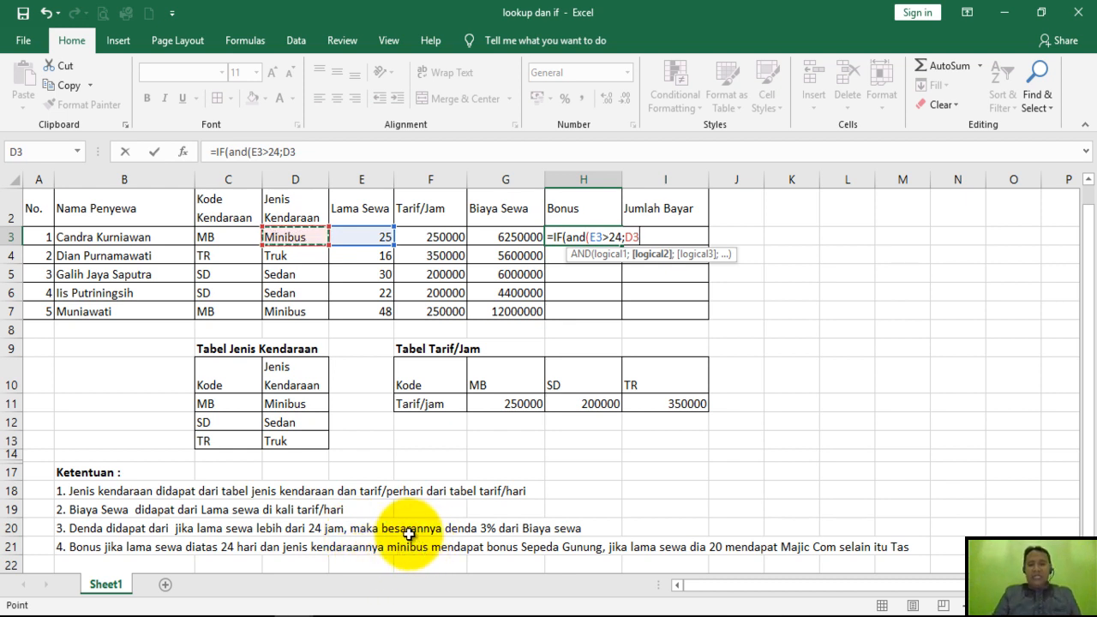
pyautogui.write('="Min')
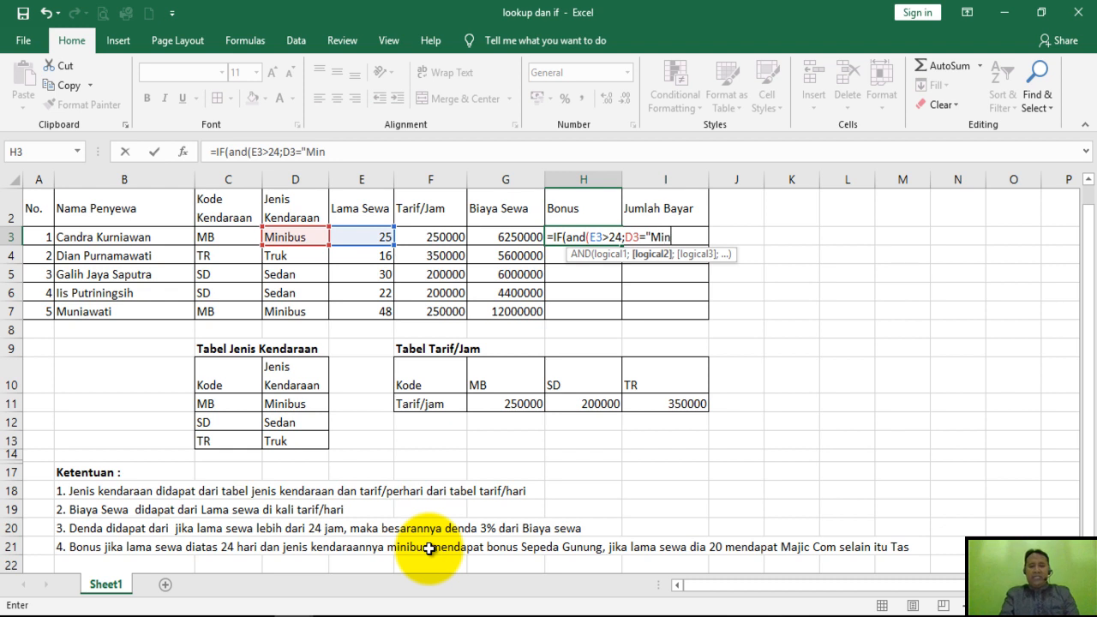
pyautogui.write('ub')
pyautogui.press('BackSpace')
pyautogui.write('bus')
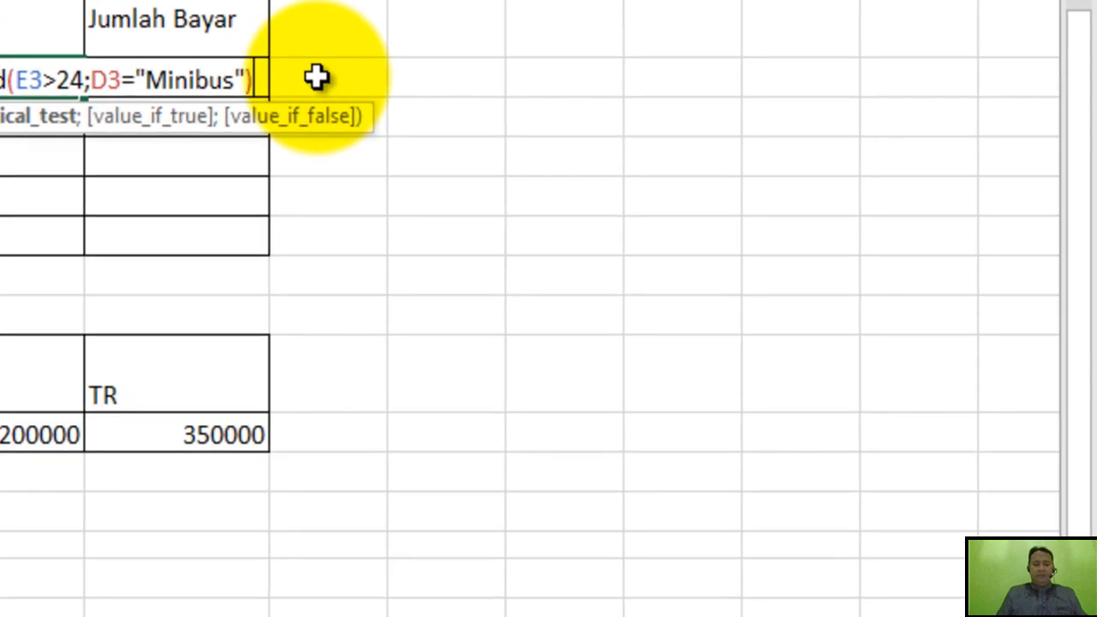
# Enter "Sepada Gunung" as the value if true in the H3 formula, followed by a semicolon separator.
pyautogui.write(';"')
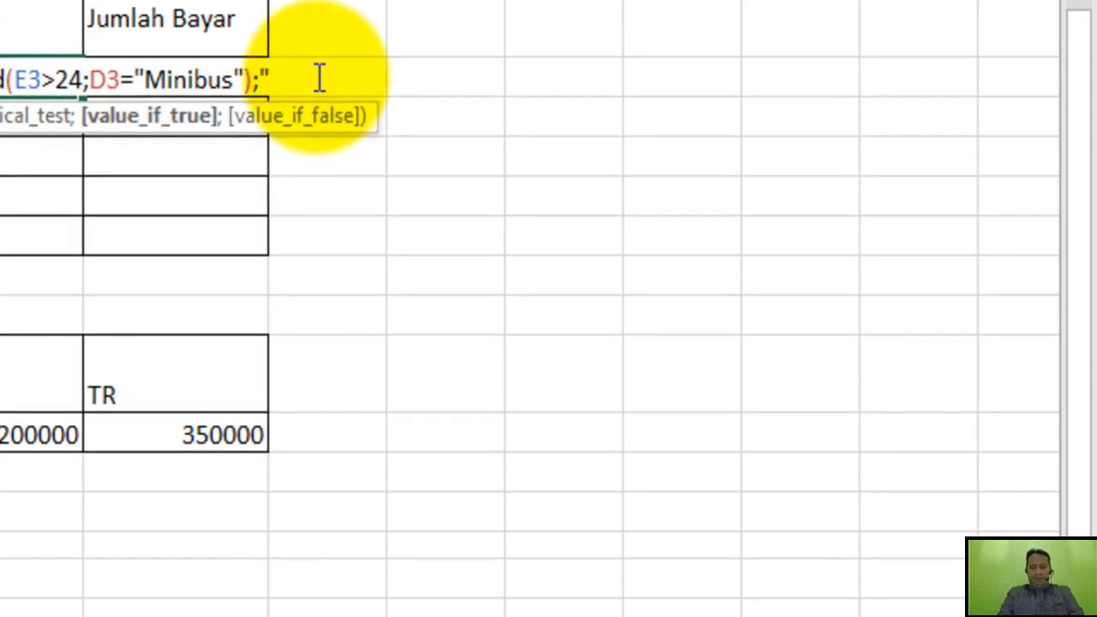
pyautogui.write('Sepda ')
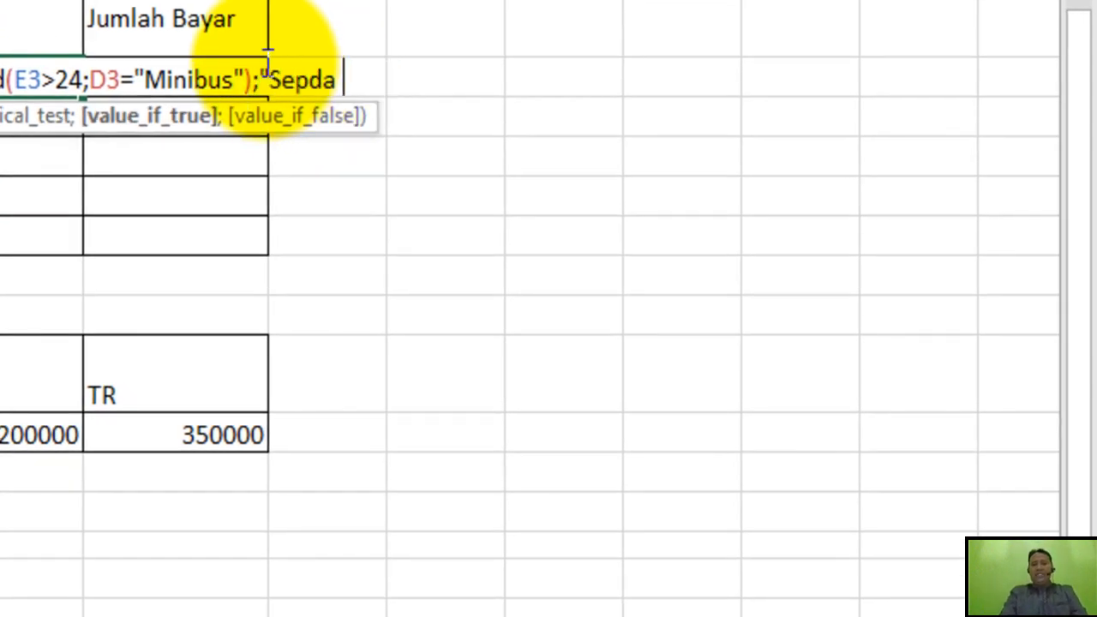
pyautogui.write('Gu')
pyautogui.press('BackSpace')
pyautogui.press('BackSpace')
pyautogui.press('BackSpace')
pyautogui.press('BackSpace')
pyautogui.press('BackSpace')
pyautogui.write('ada Gunung"')
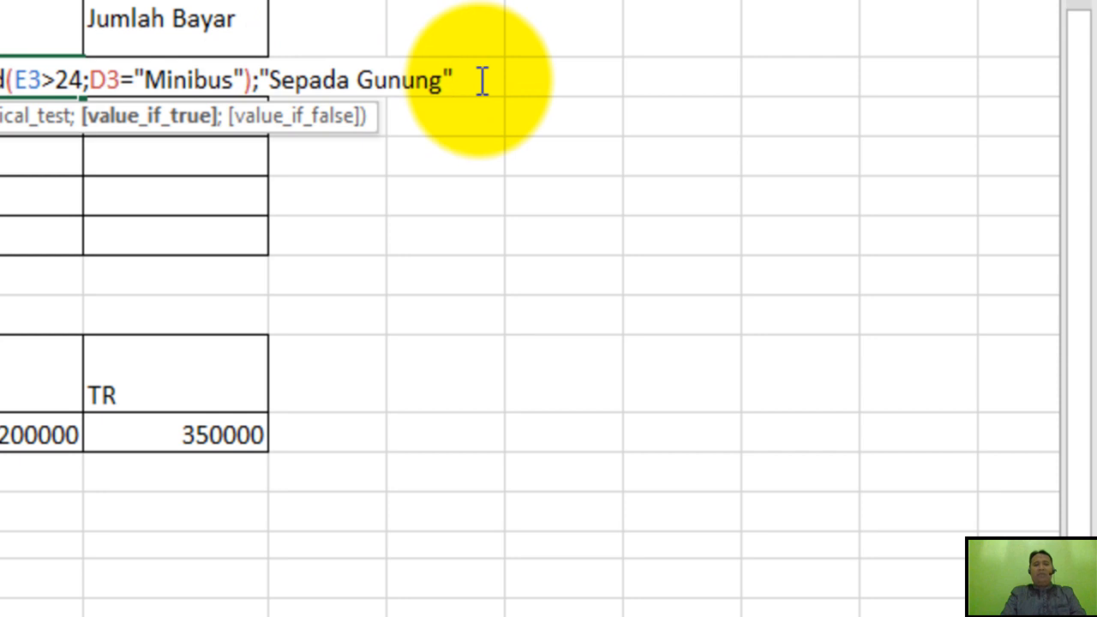
pyautogui.write(';')
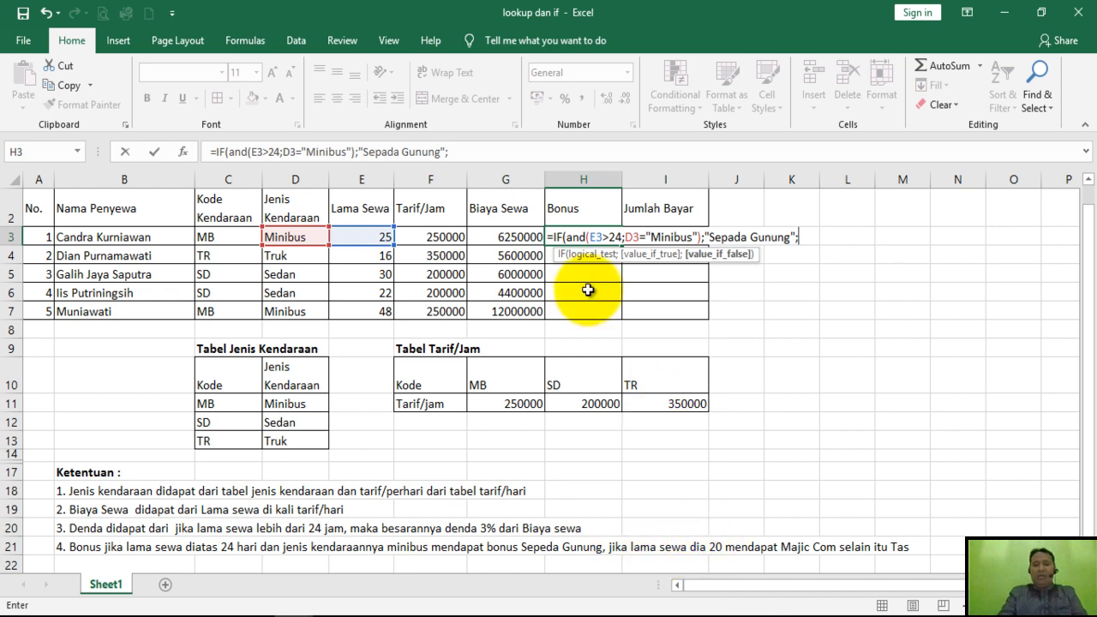
# Append the second bonus rule to the H3 formula as E3>20;"Majic Com";"Tas".
pyautogui.click(378, 235)
pyautogui.write('>20')
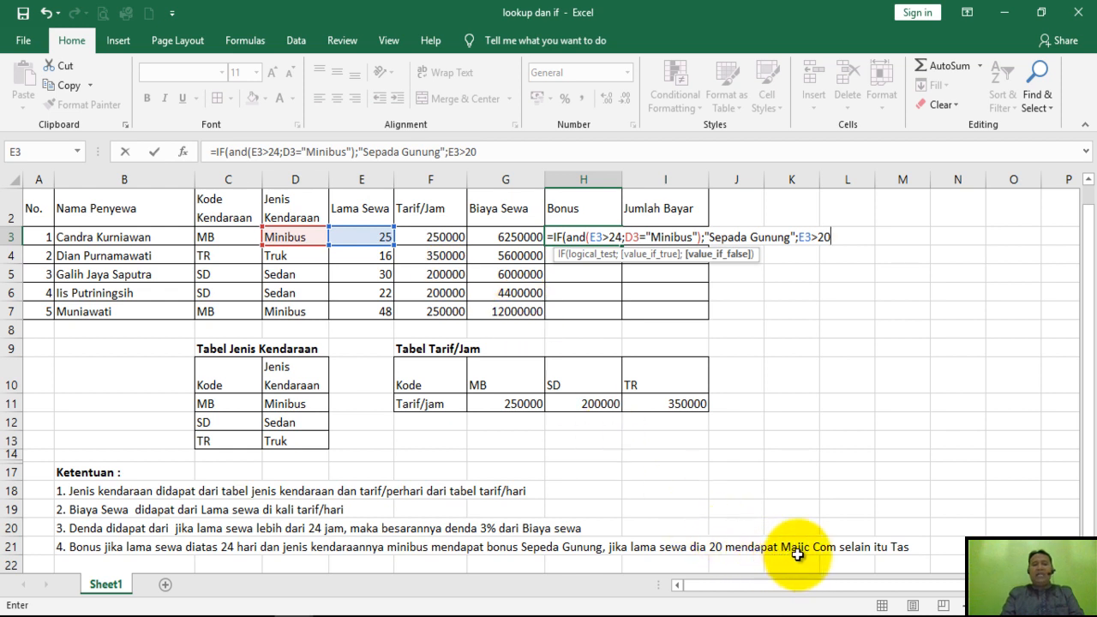
pyautogui.write(';')
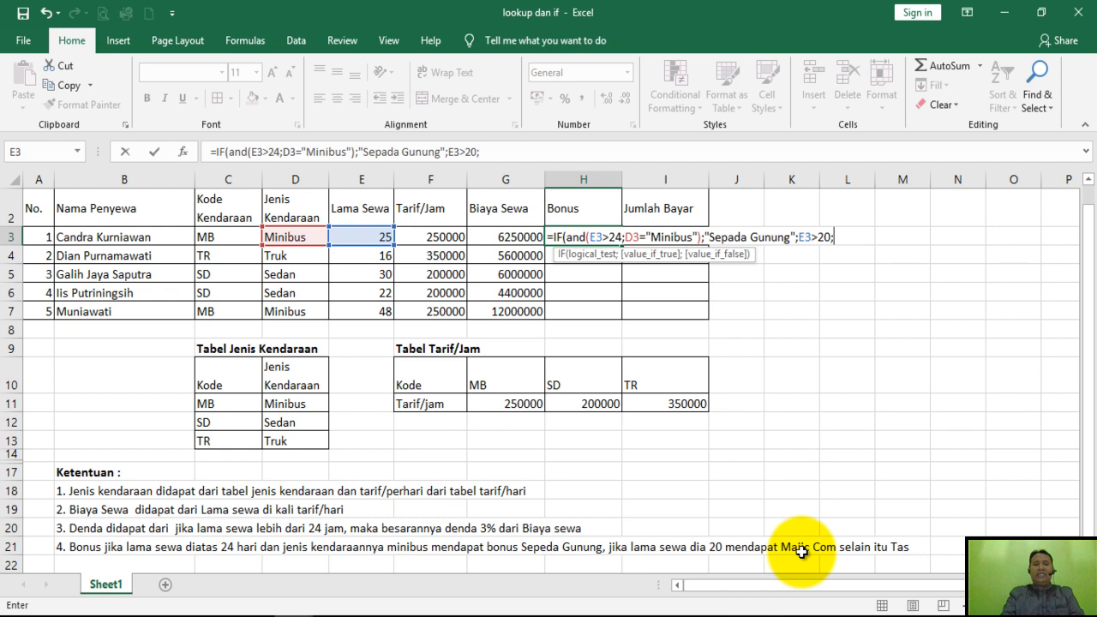
pyautogui.write('"Maji')
pyautogui.write('c K')
pyautogui.write('o')
pyautogui.press('BackSpace')
pyautogui.press('BackSpace')
pyautogui.write('Com";"Tas"')
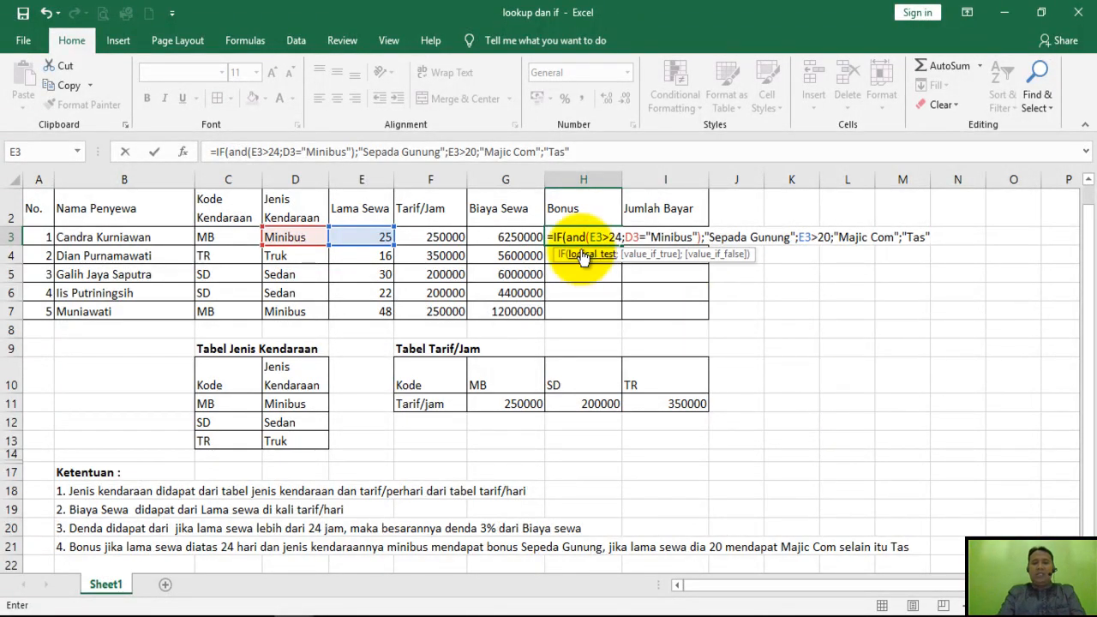
# Nest the E3>20 rule in a second IF function, close both parentheses and commit the H3 formula.
pyautogui.click(799, 236)
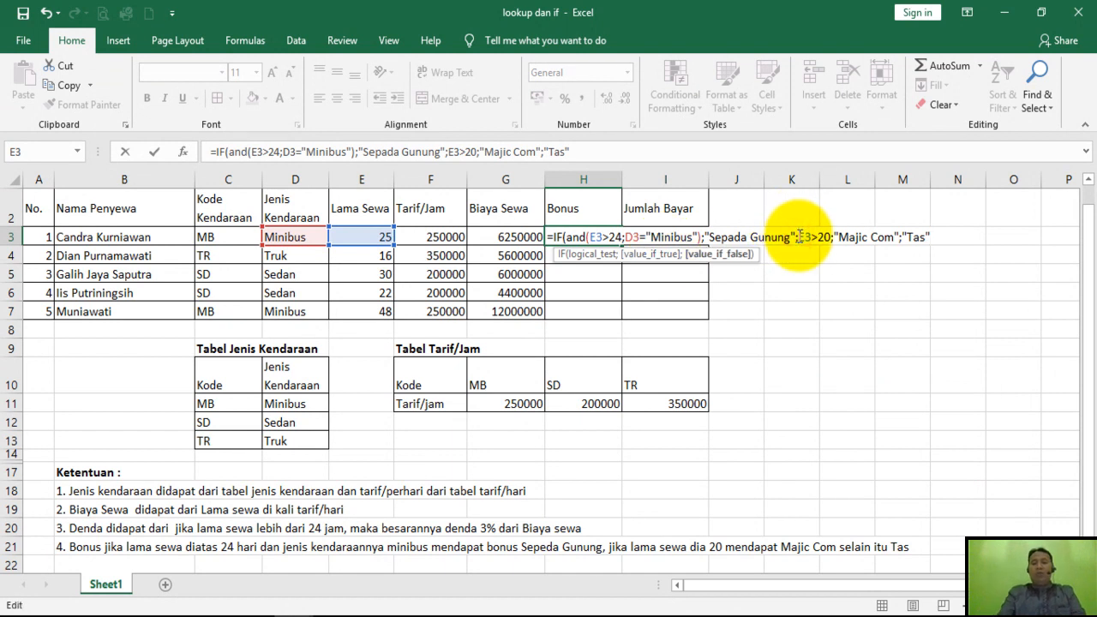
pyautogui.write('if(')
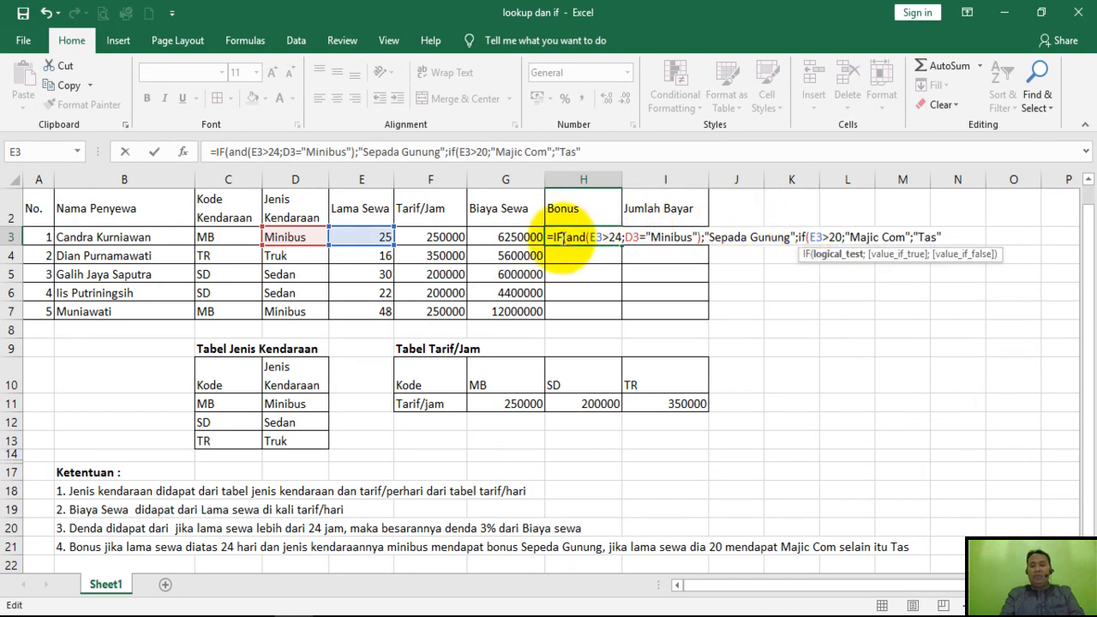
pyautogui.click(810, 238)
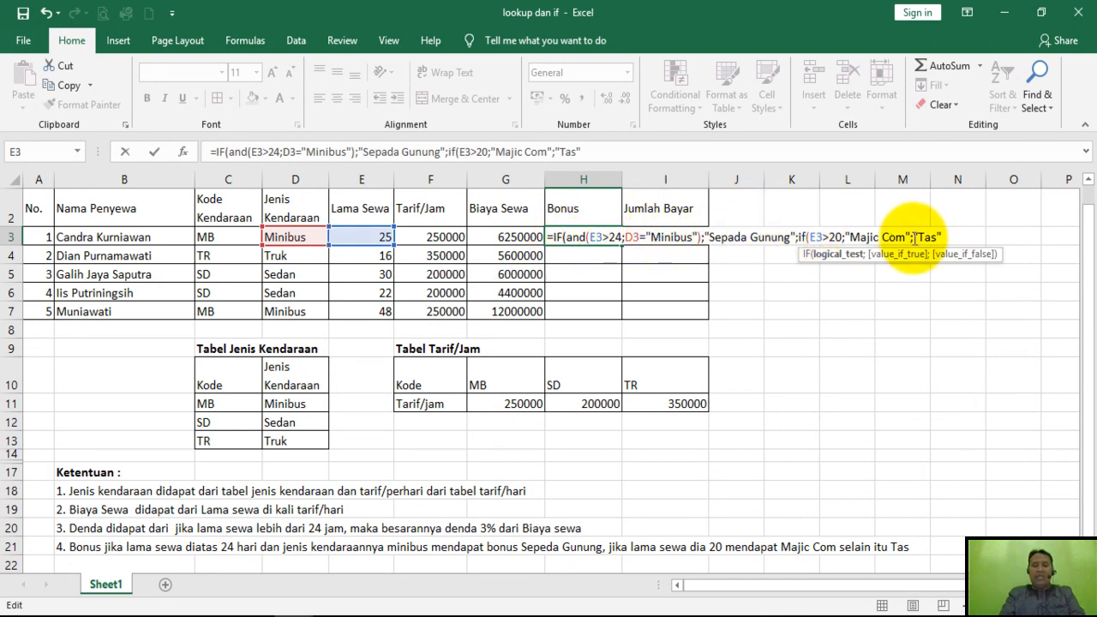
pyautogui.click(943, 239)
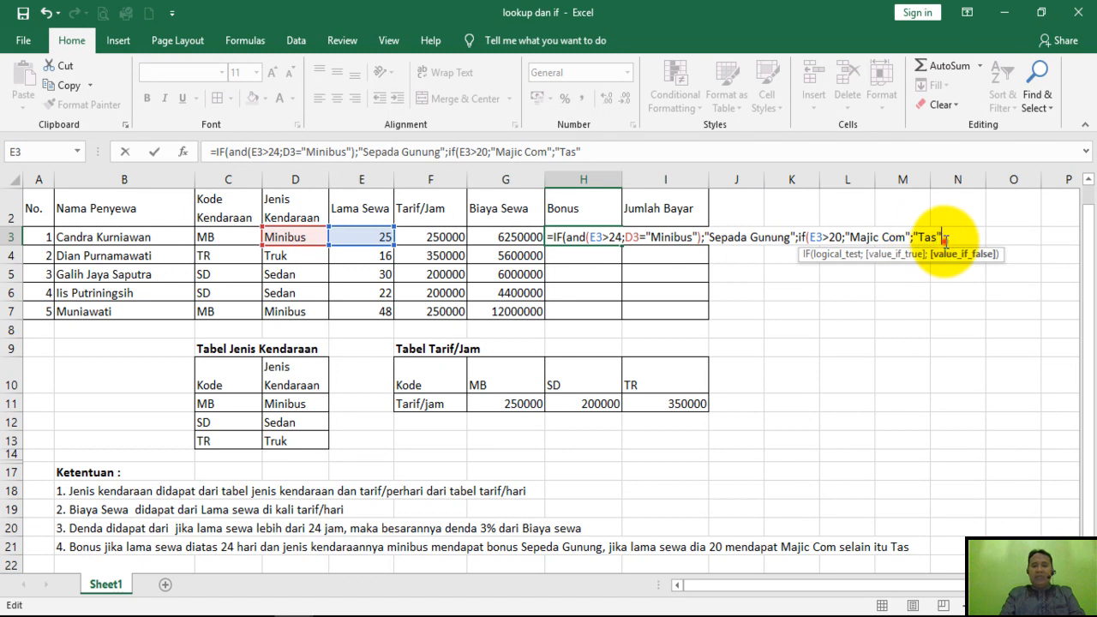
pyautogui.write(')')
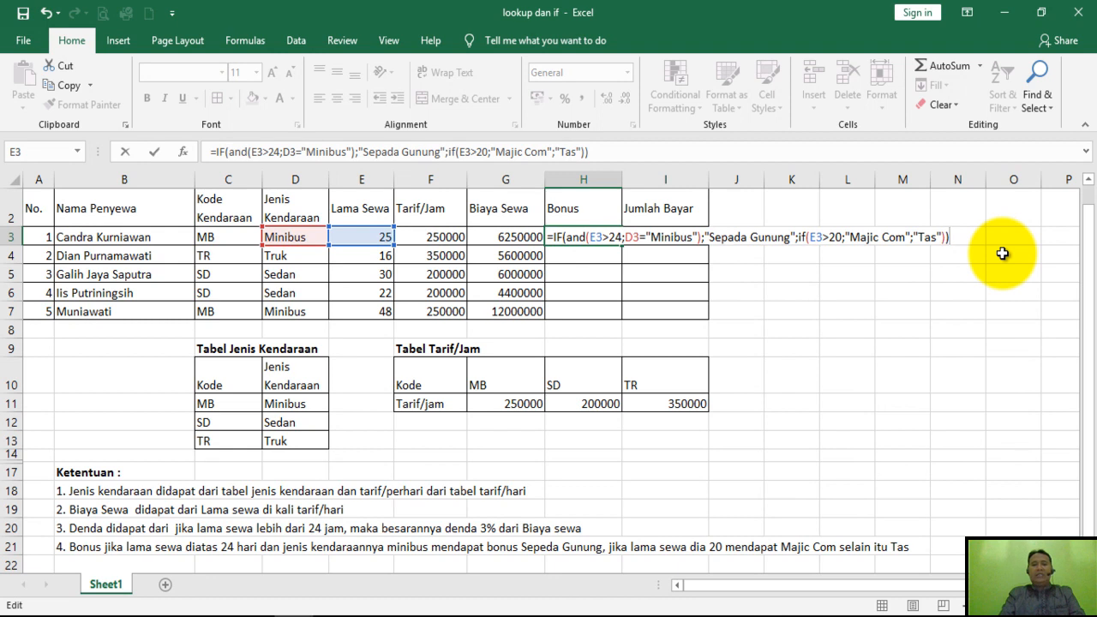
pyautogui.press('Return')
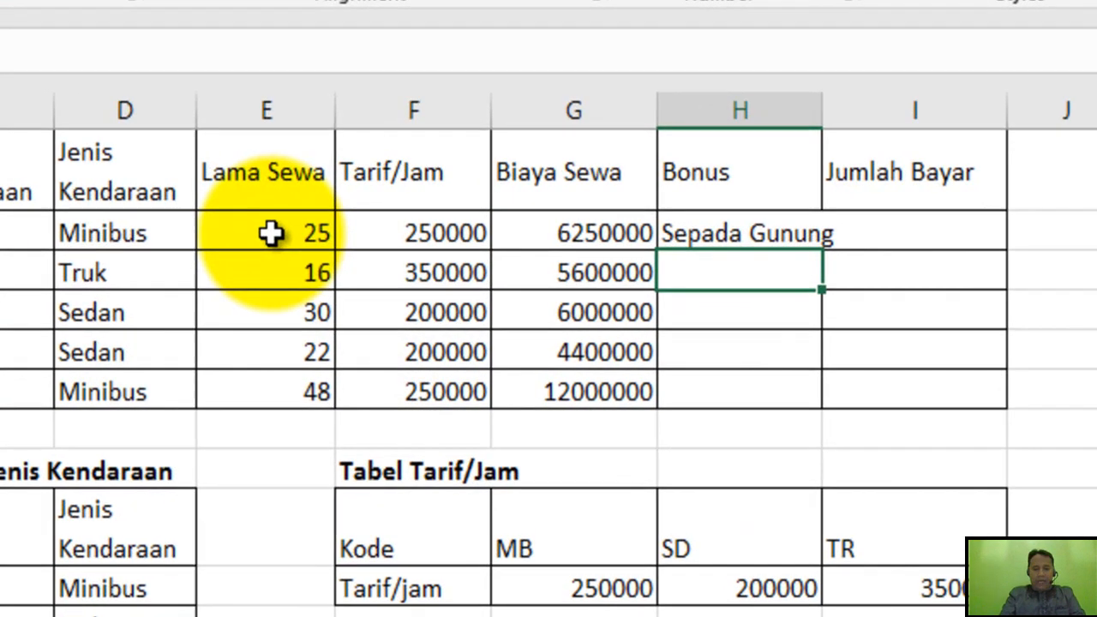
# Check H3 against its Lama Sewa and vehicle type, widen column H and copy the bonus formula down through H7.
pyautogui.click(360, 237)
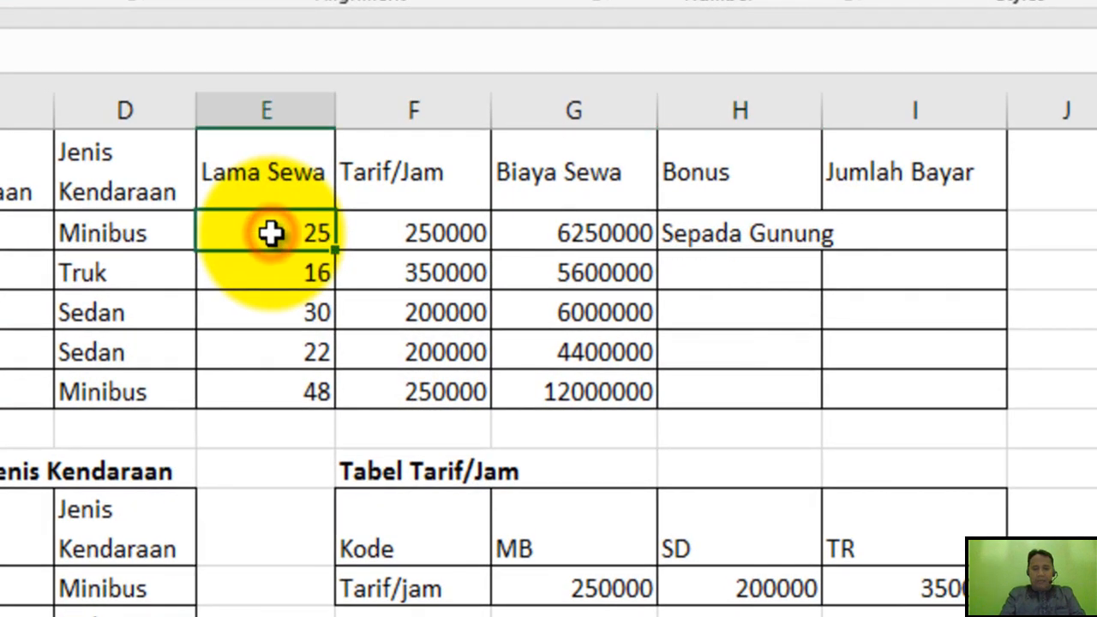
pyautogui.click(147, 242)
pyautogui.click(704, 240)
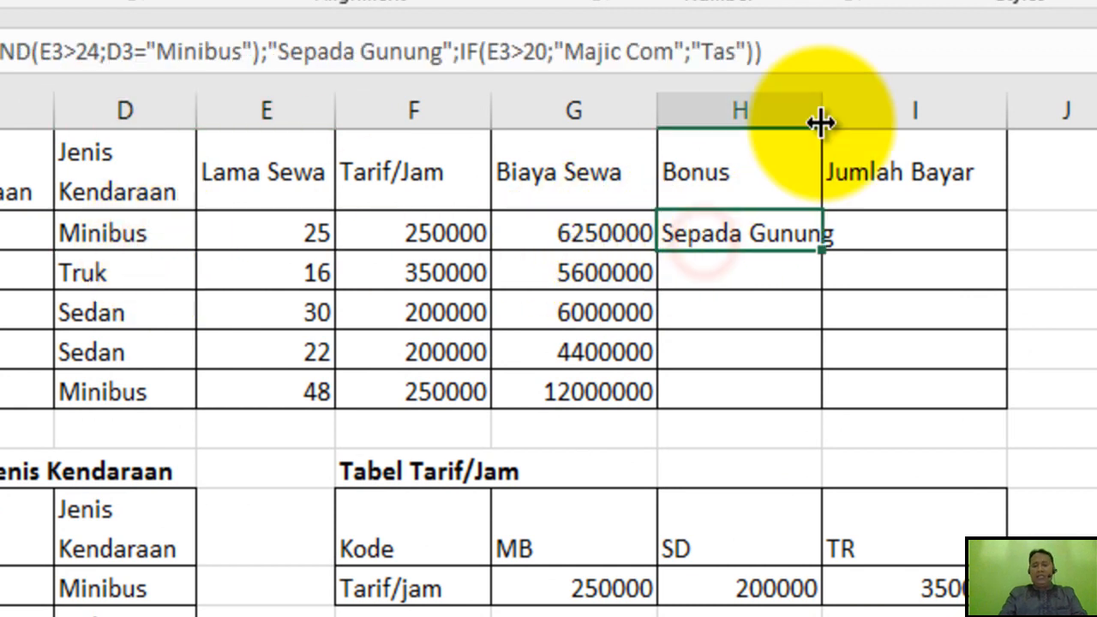
pyautogui.moveTo(823, 106); pyautogui.dragTo(849, 417)
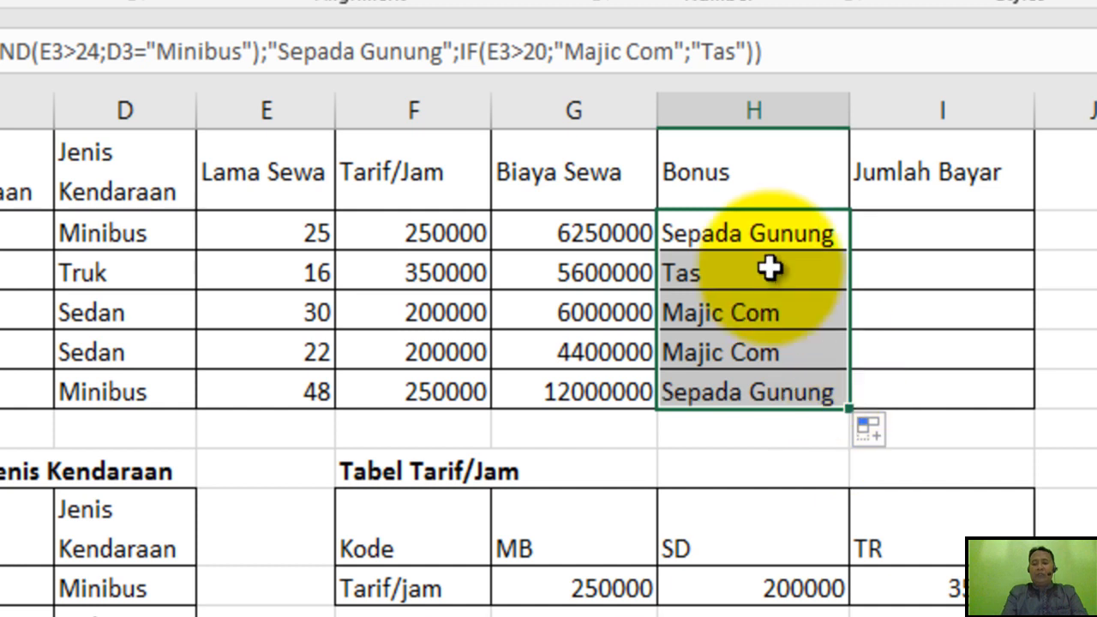
# Compare the bonus in H5 with the Lama Sewa in E5 and the vehicle type in D5.
pyautogui.click(764, 315)
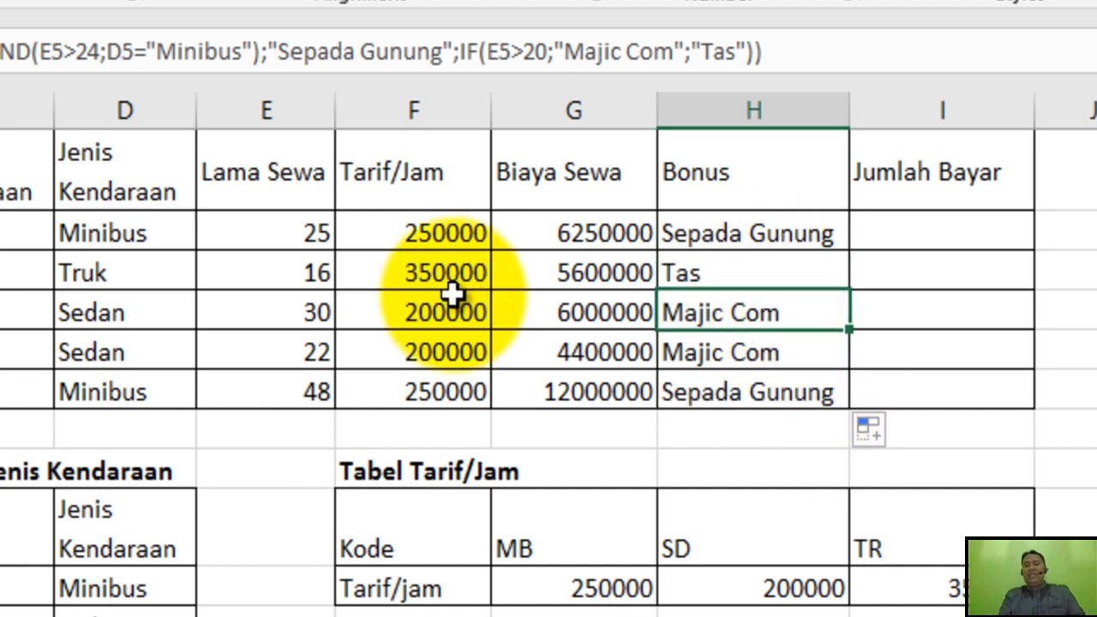
pyautogui.click(315, 315)
pyautogui.click(161, 319)
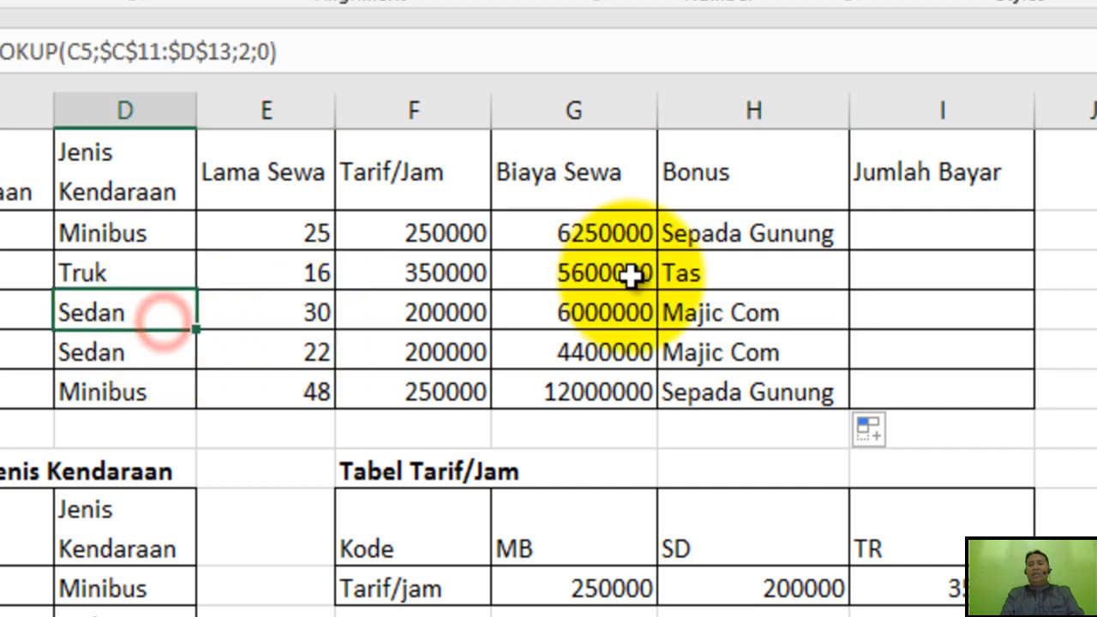
pyautogui.click(676, 311)
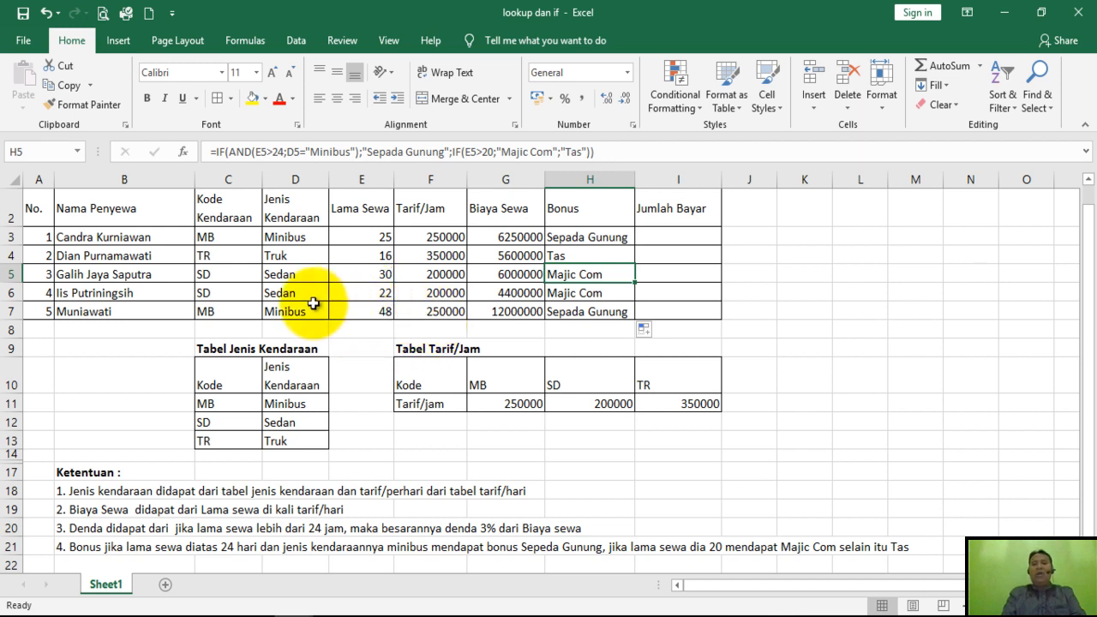
# Open the bonus formula in H3, review its nested IF and AND arguments, and close it without edits.
pyautogui.doubleClick(579, 238)
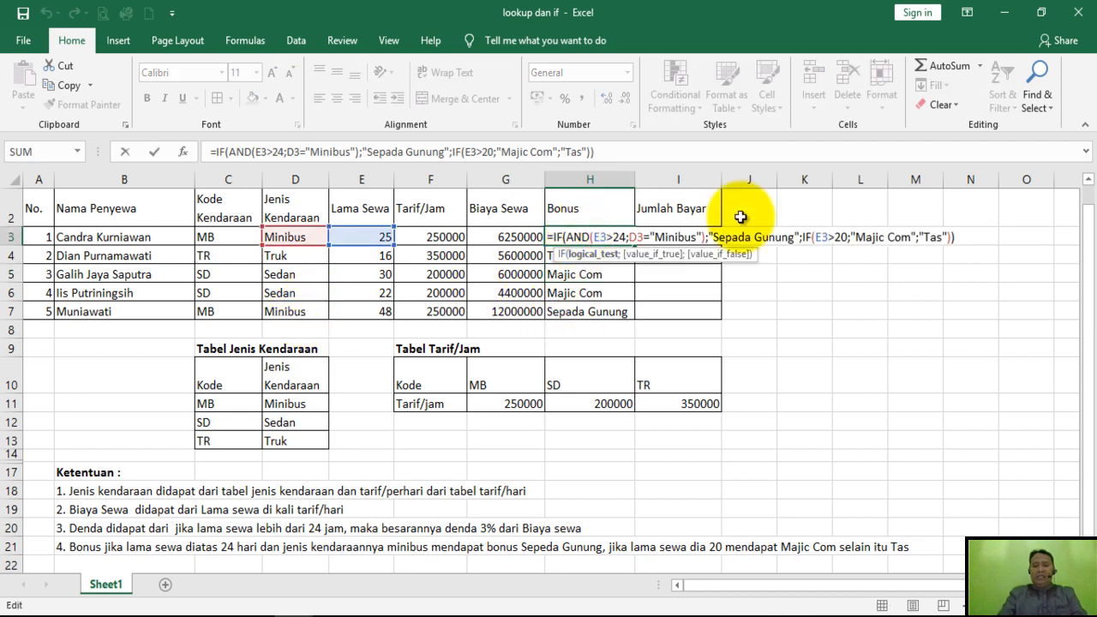
pyautogui.click(965, 234)
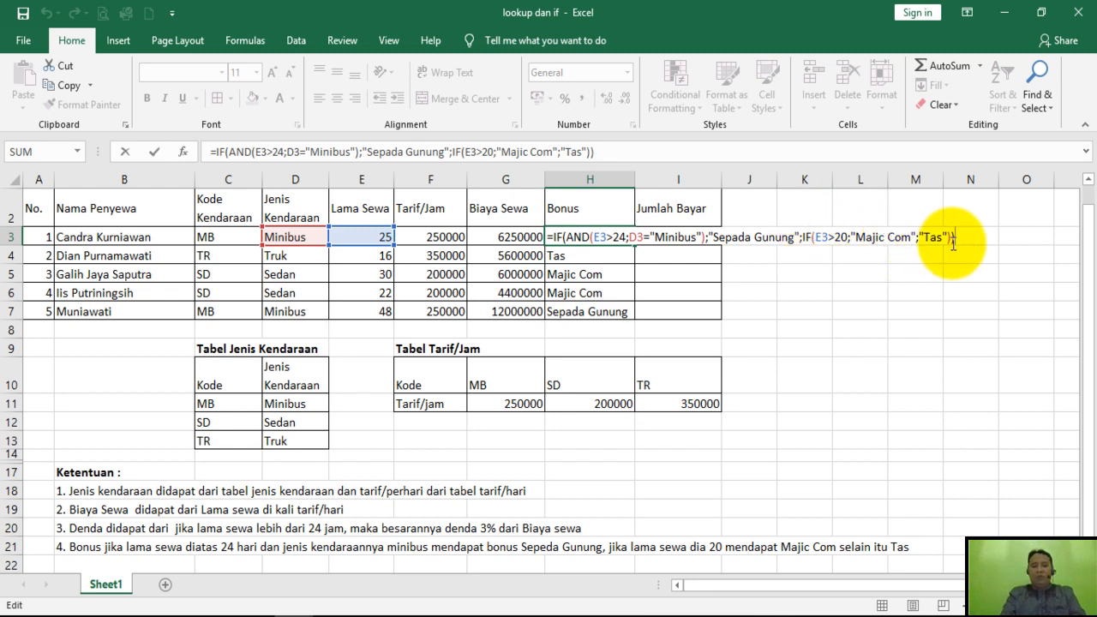
pyautogui.press('Return')
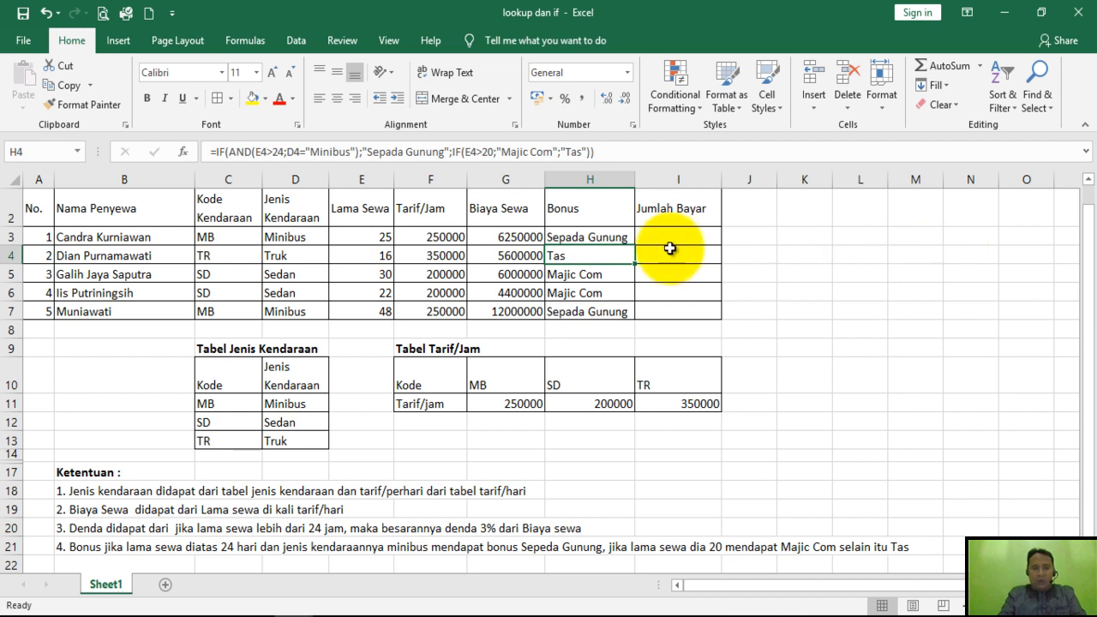
# Enter =G3 as the Jumlah Bayar formula in I3 and copy it down through I7.
pyautogui.click(667, 238)
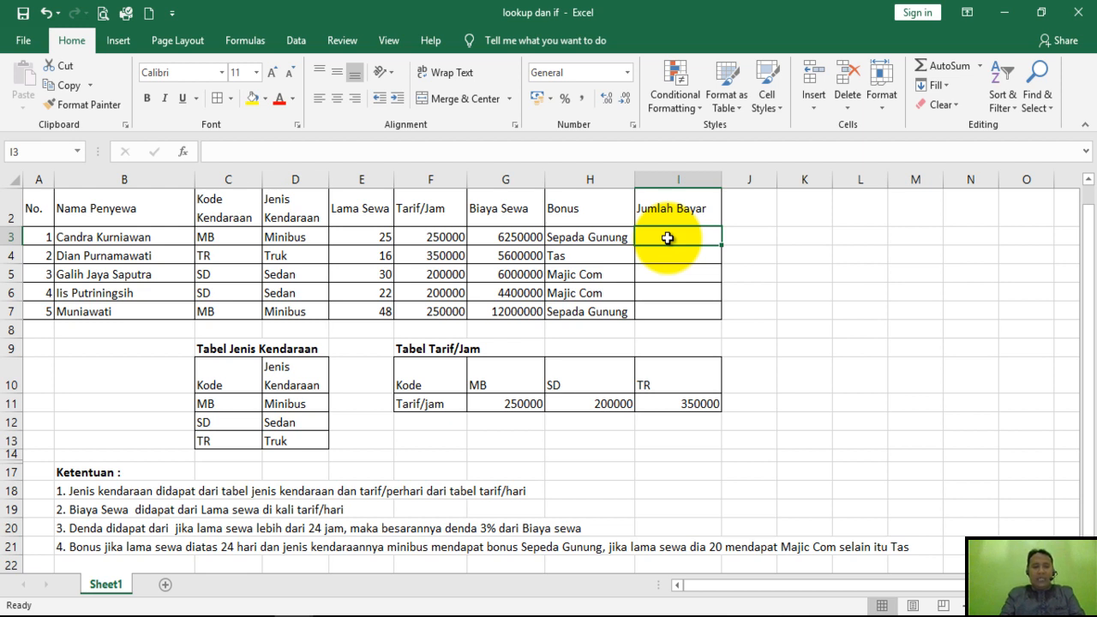
pyautogui.write('=')
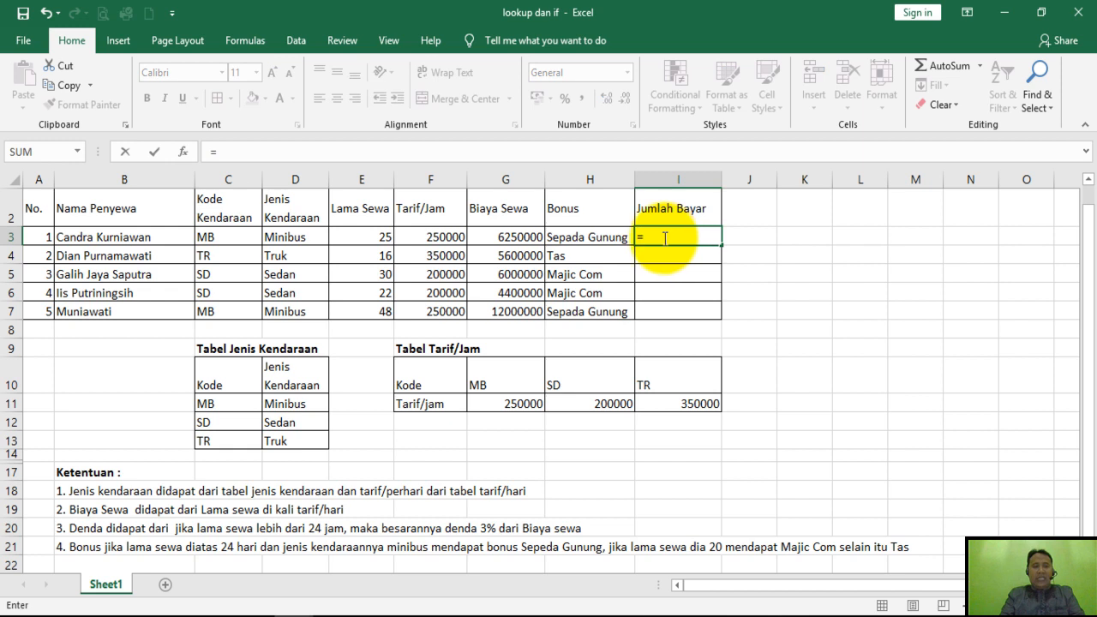
pyautogui.click(511, 246)
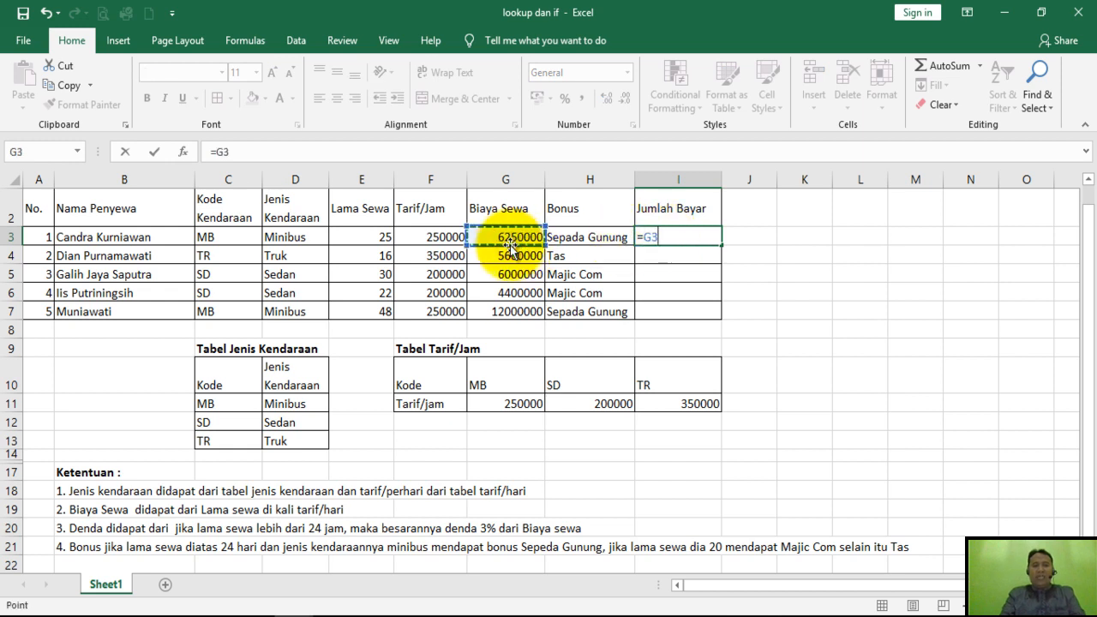
pyautogui.press('Return')
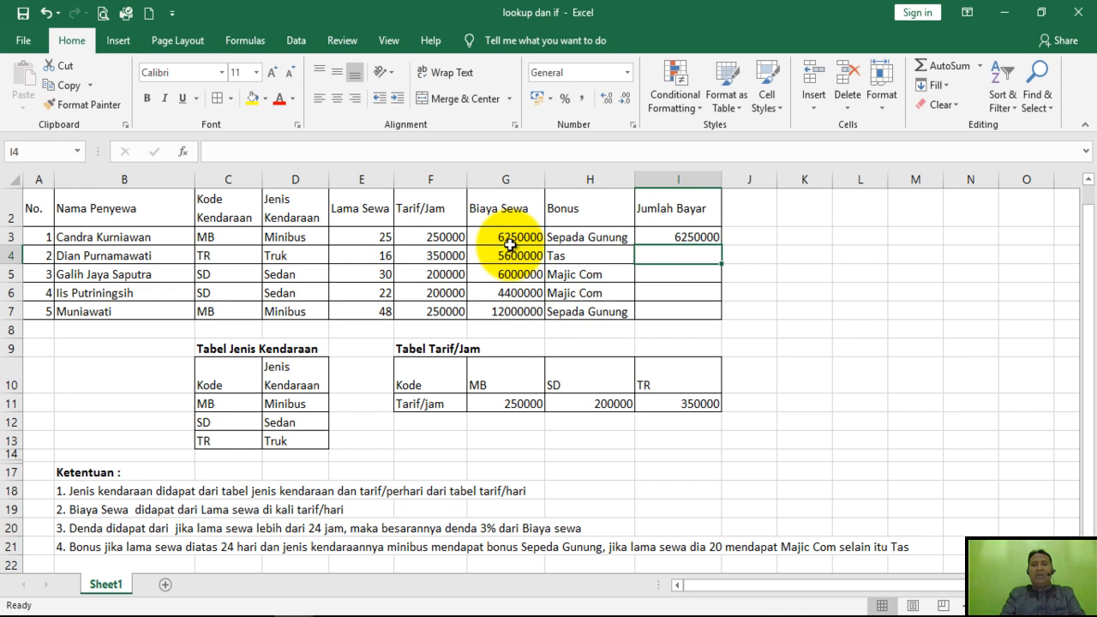
pyautogui.click(709, 236)
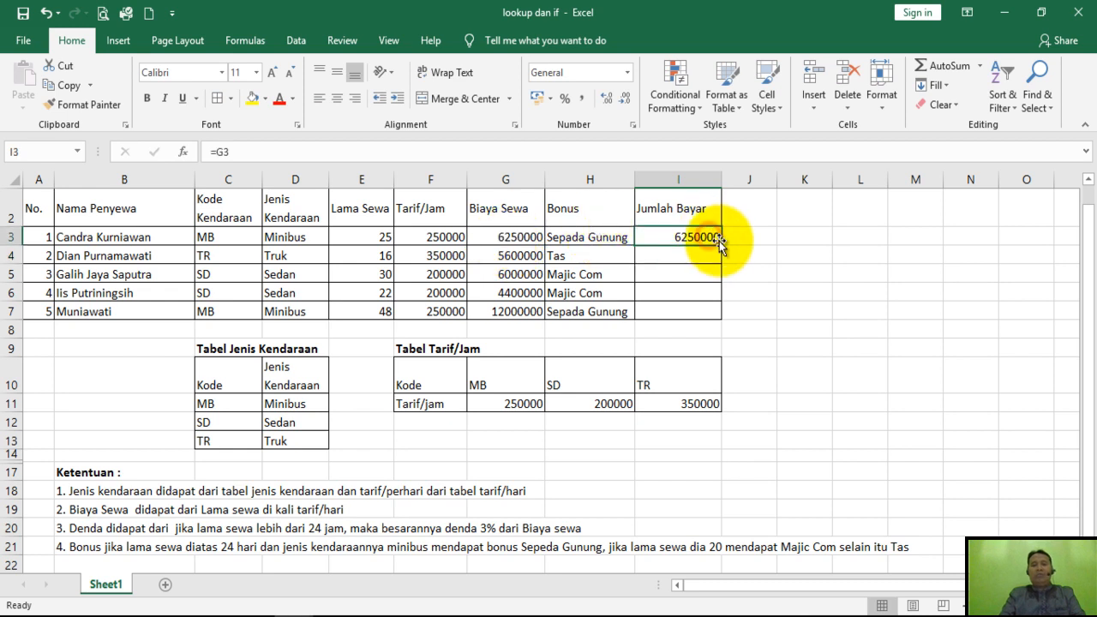
pyautogui.moveTo(722, 246); pyautogui.dragTo(723, 313)
pyautogui.click(821, 326)
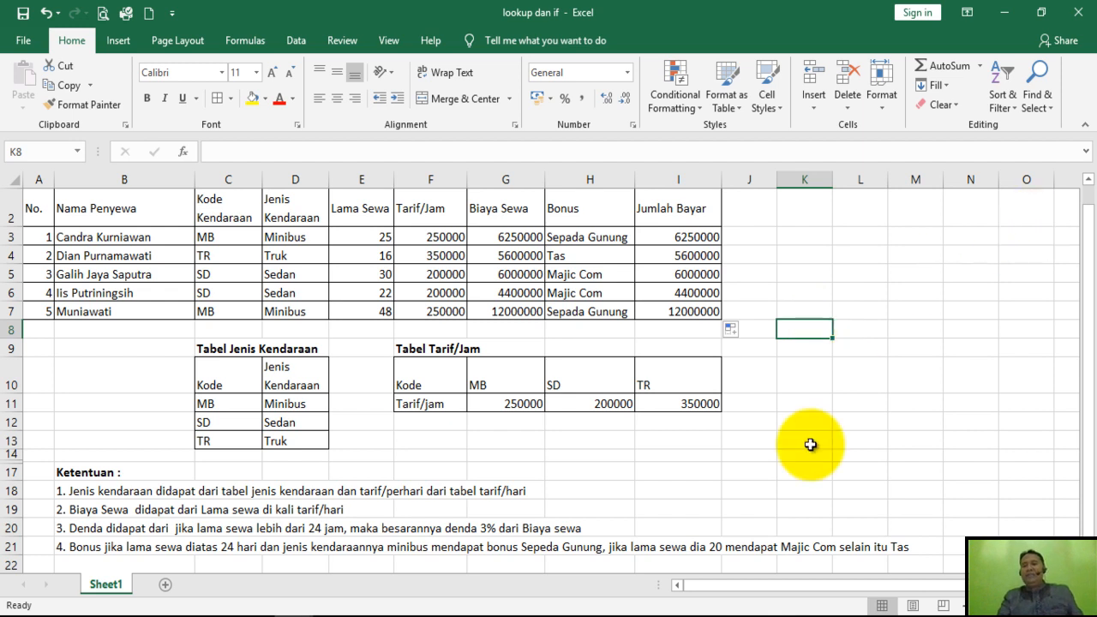
# Correct the word "dia" before 20 to "diatas" in the fourth Ketentuan note in B21.
pyautogui.click(82, 547)
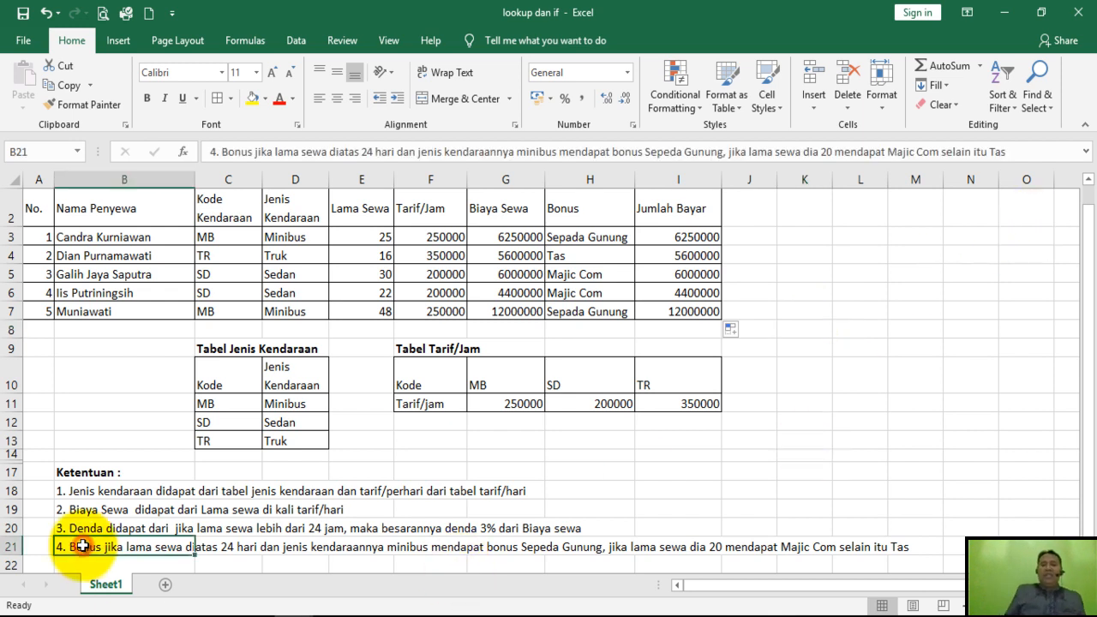
pyautogui.click(820, 152)
pyautogui.write('tA')
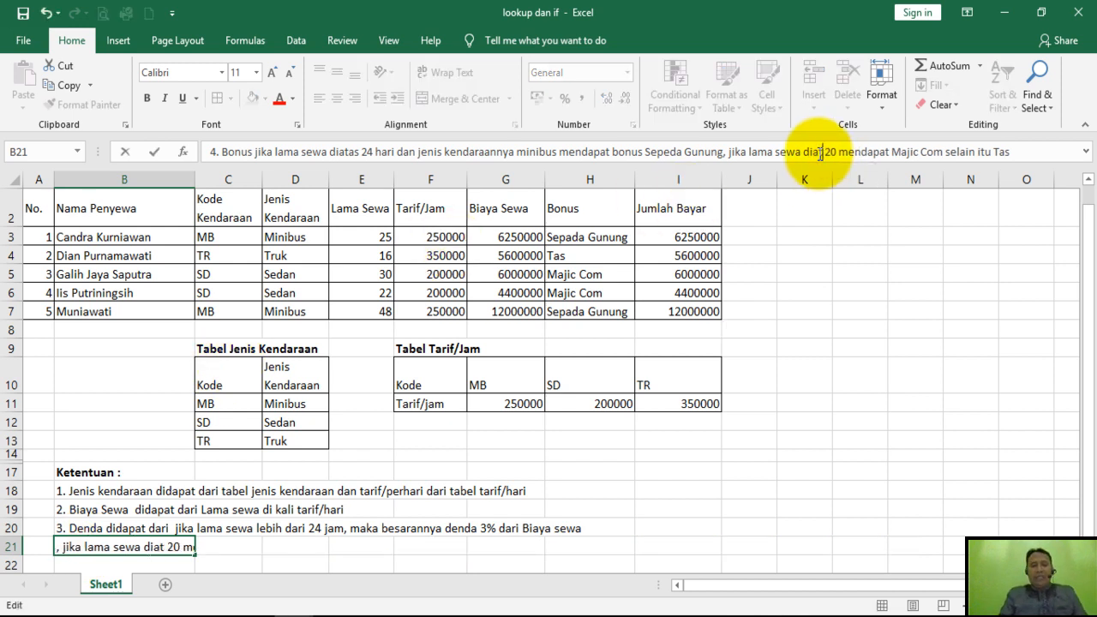
pyautogui.press('BackSpace')
pyautogui.write('at')
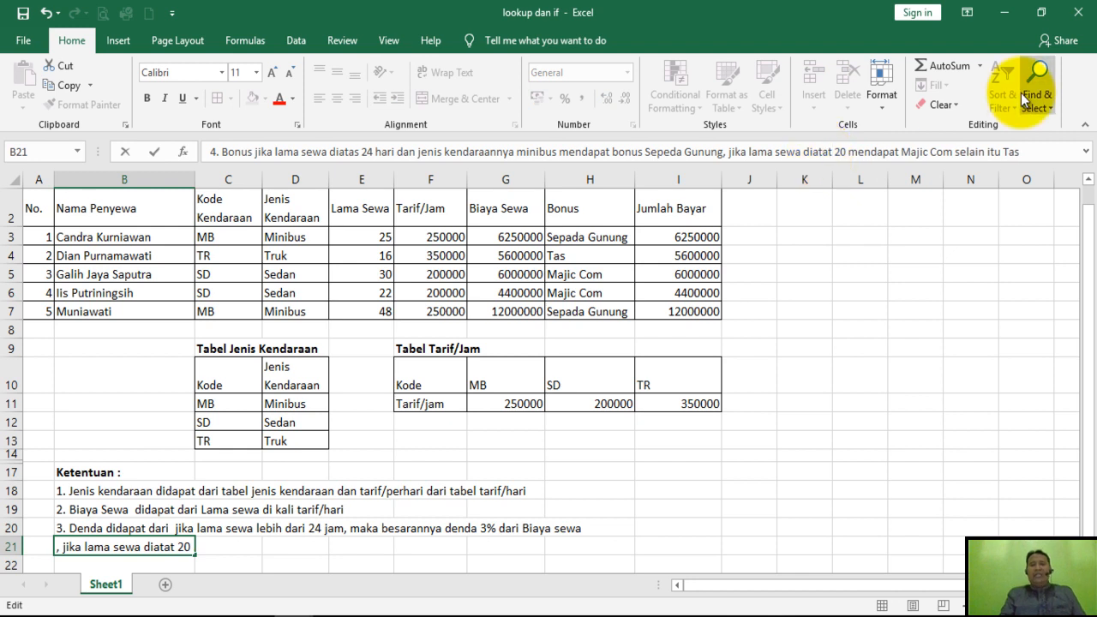
pyautogui.press('BackSpace')
pyautogui.write('s')
pyautogui.press('Return')
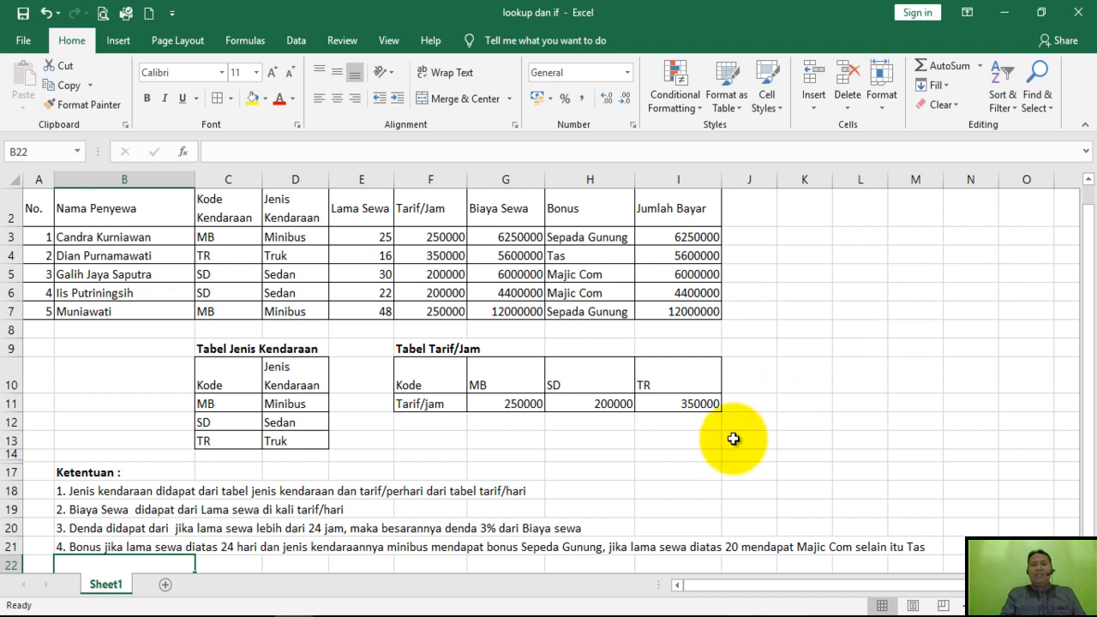
pyautogui.click(731, 439)
pyautogui.click(621, 463)
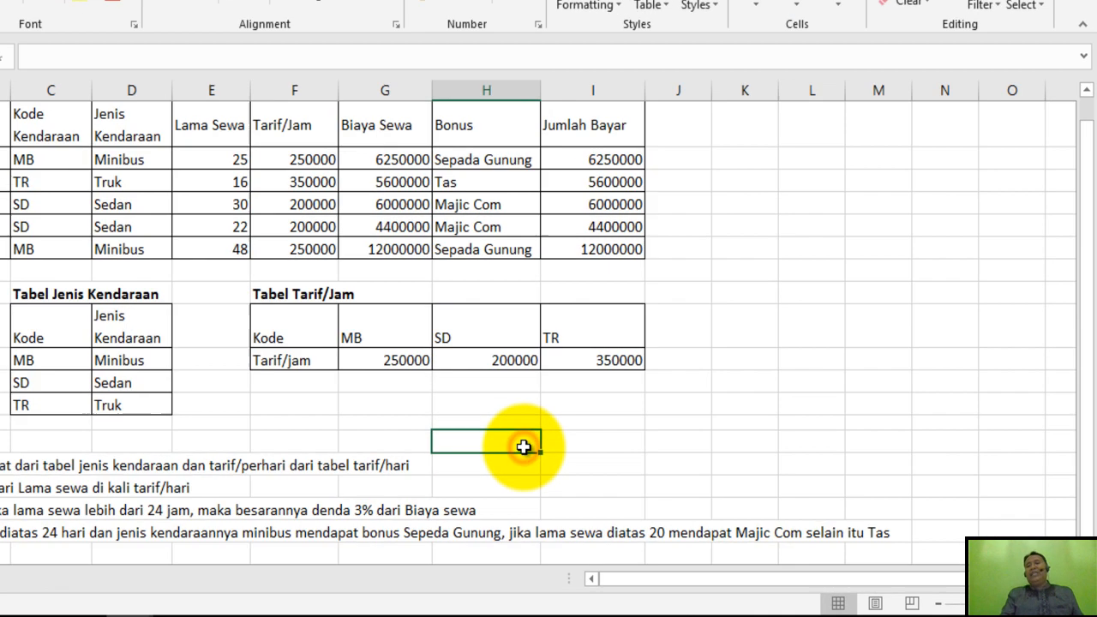
pyautogui.click(725, 476)
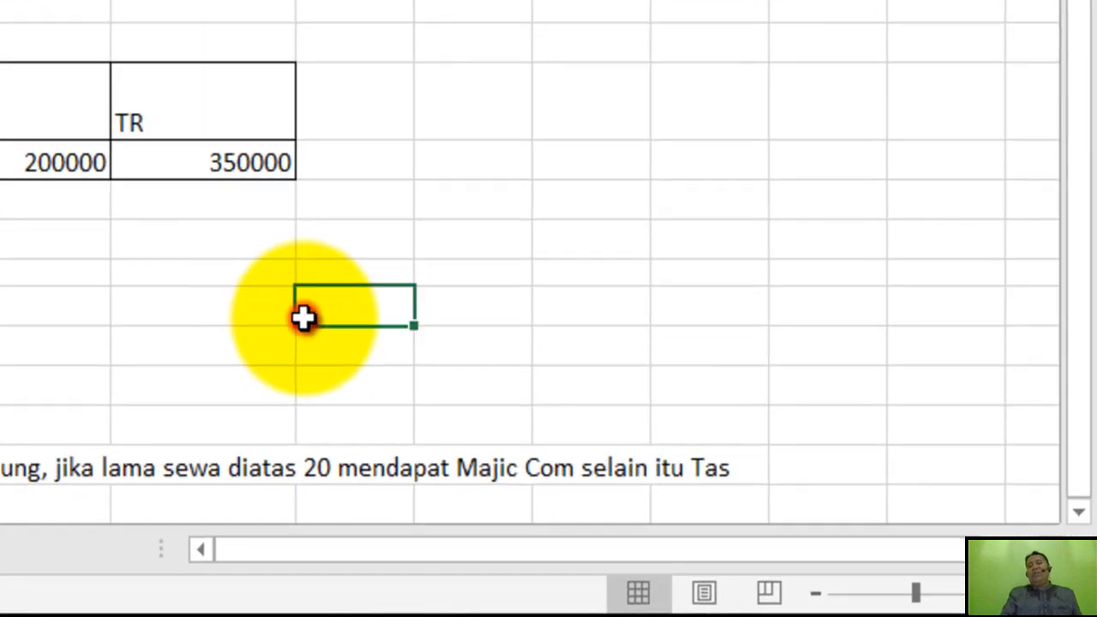
pyautogui.click(238, 309)
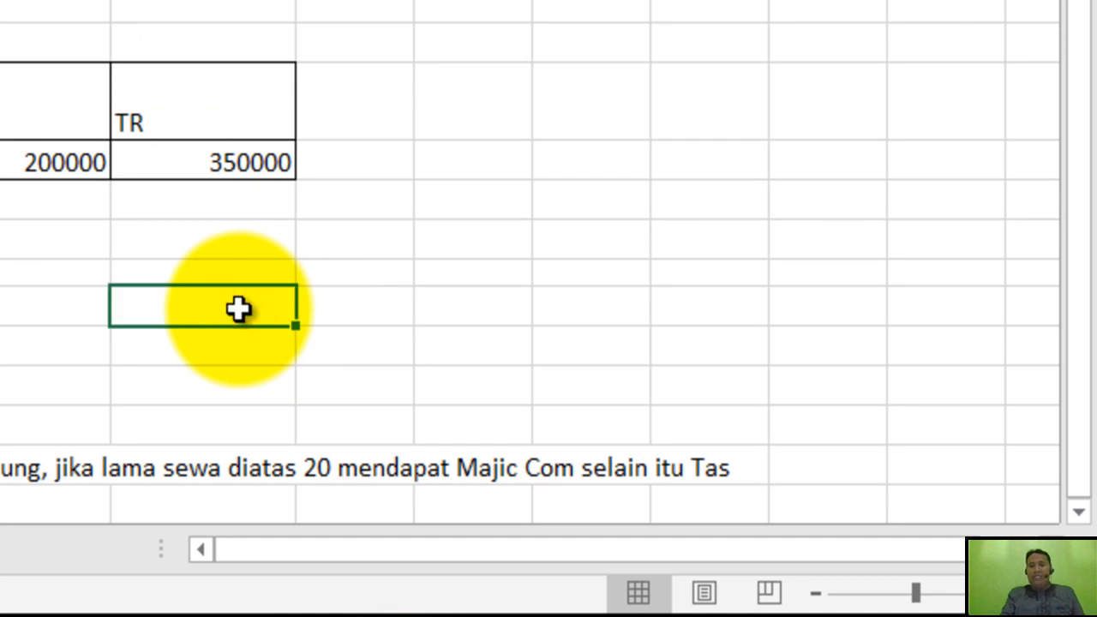
pyautogui.click(403, 314)
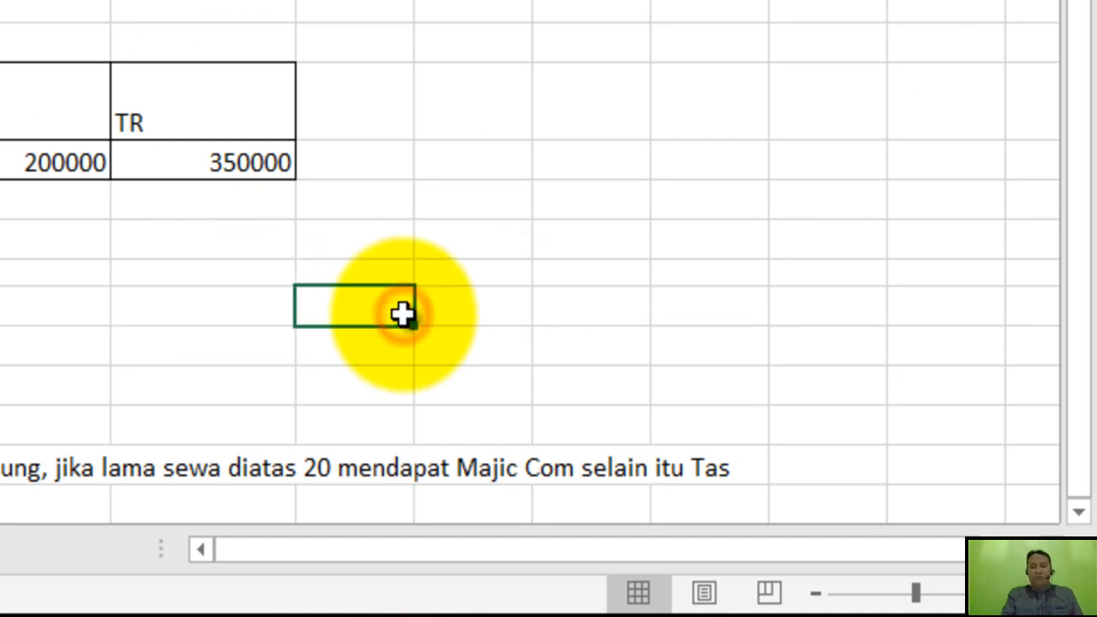
pyautogui.click(198, 296)
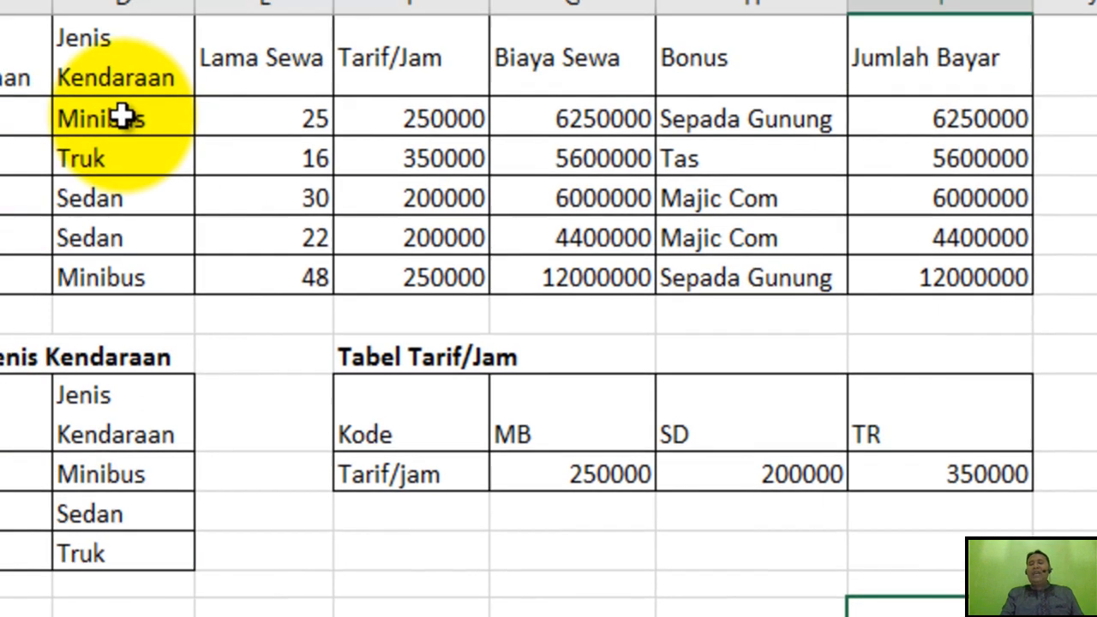
# Shade the Jenis Kendaraan results in D3:D7 with a light blue-gray theme fill.
pyautogui.moveTo(190, 115); pyautogui.dragTo(159, 270)
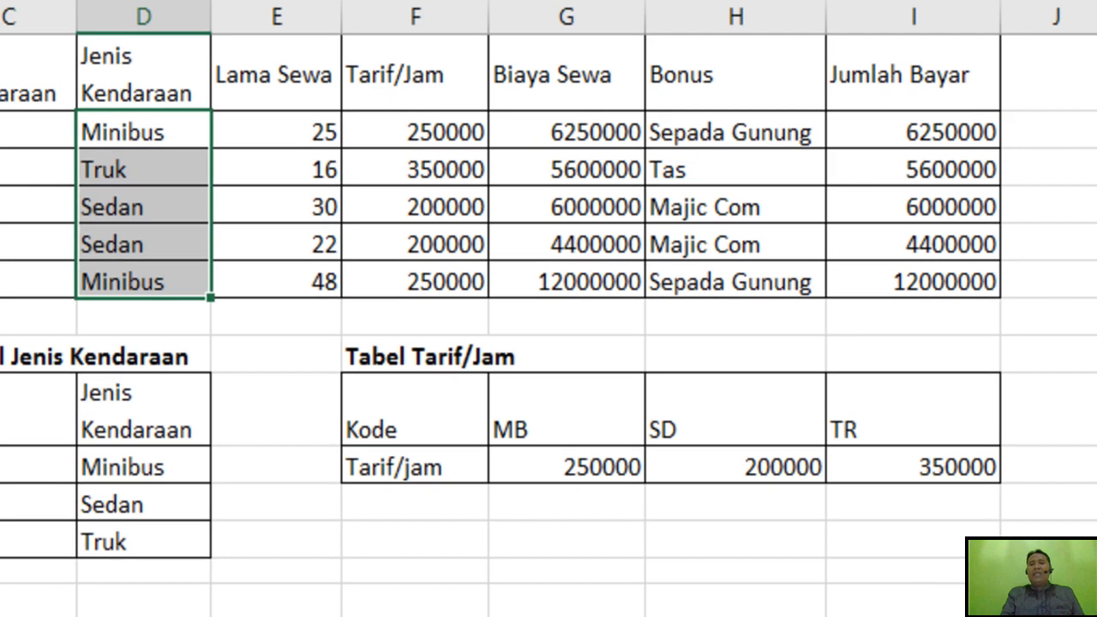
pyautogui.click(242, 70)
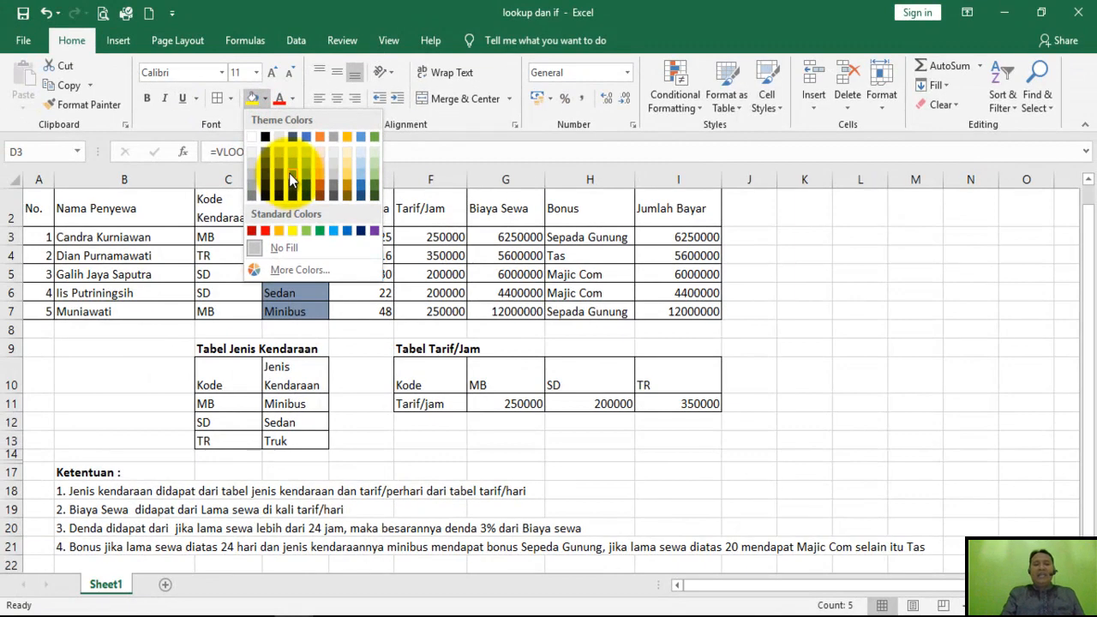
pyautogui.click(292, 150)
pyautogui.click(373, 292)
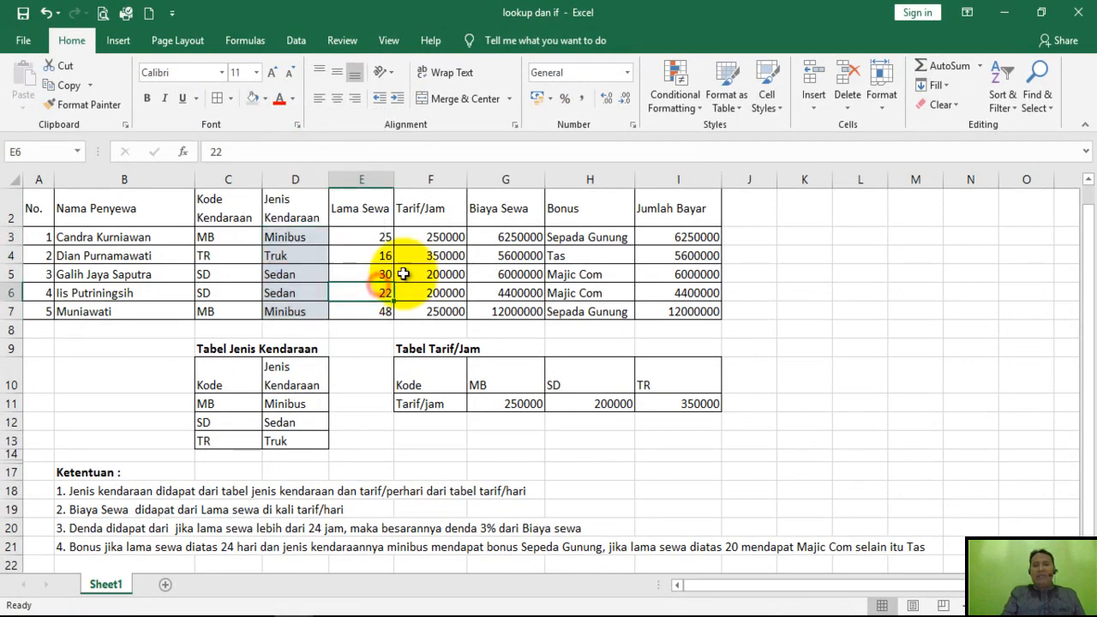
# Apply the same light blue-gray fill to the Tarif/Jam cells F3:F7 and the Biaya Sewa cells G3:G7.
pyautogui.moveTo(434, 238); pyautogui.dragTo(438, 314)
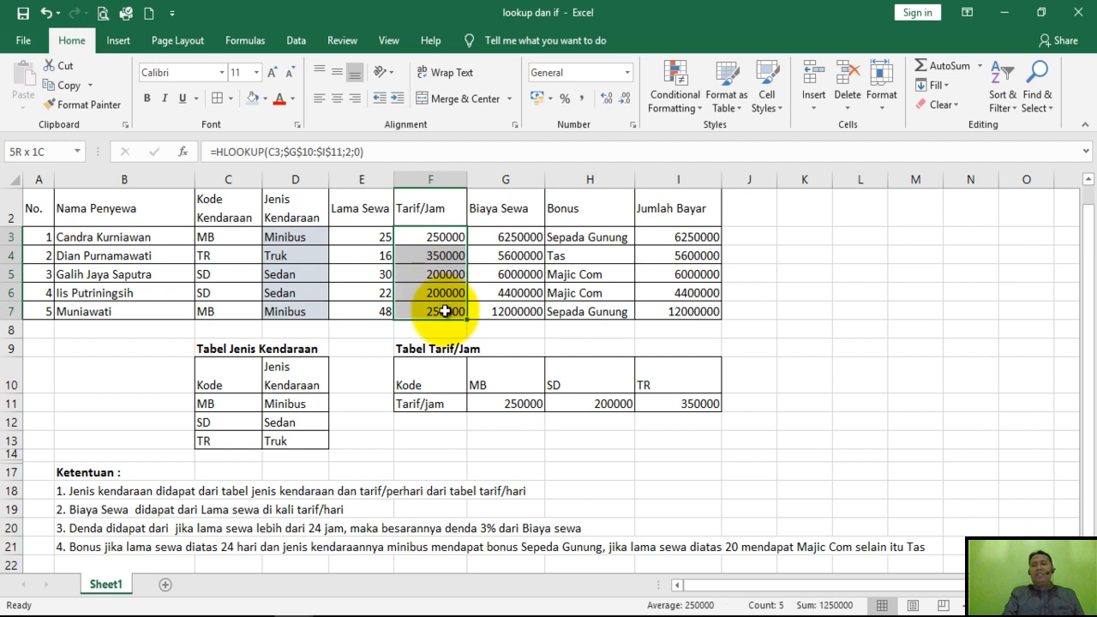
pyautogui.click(253, 97)
pyautogui.moveTo(485, 235); pyautogui.dragTo(511, 307)
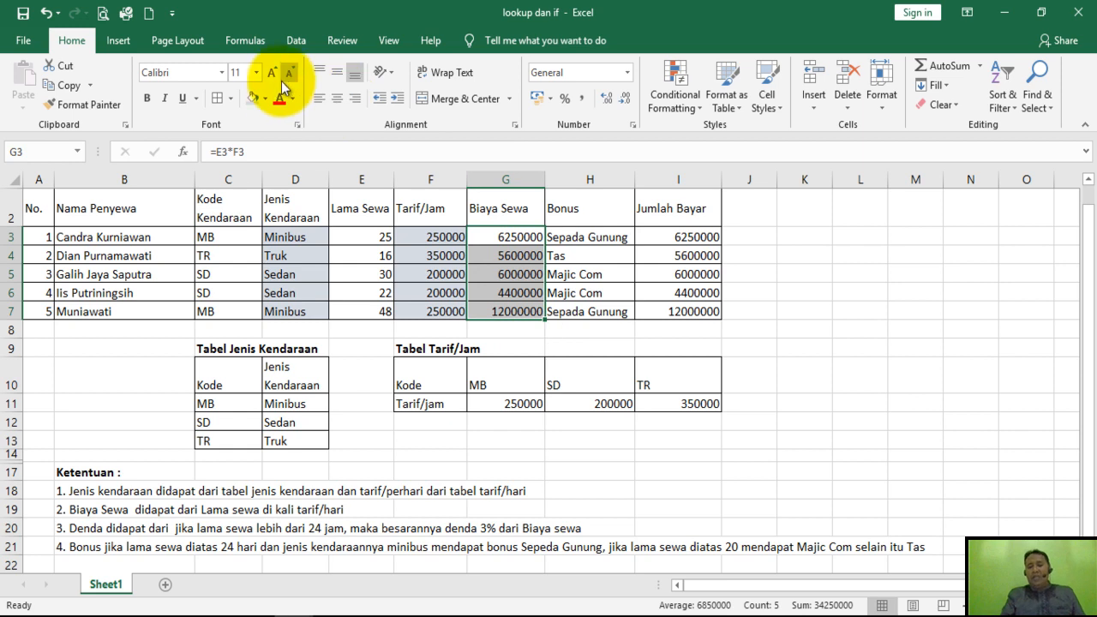
pyautogui.click(254, 97)
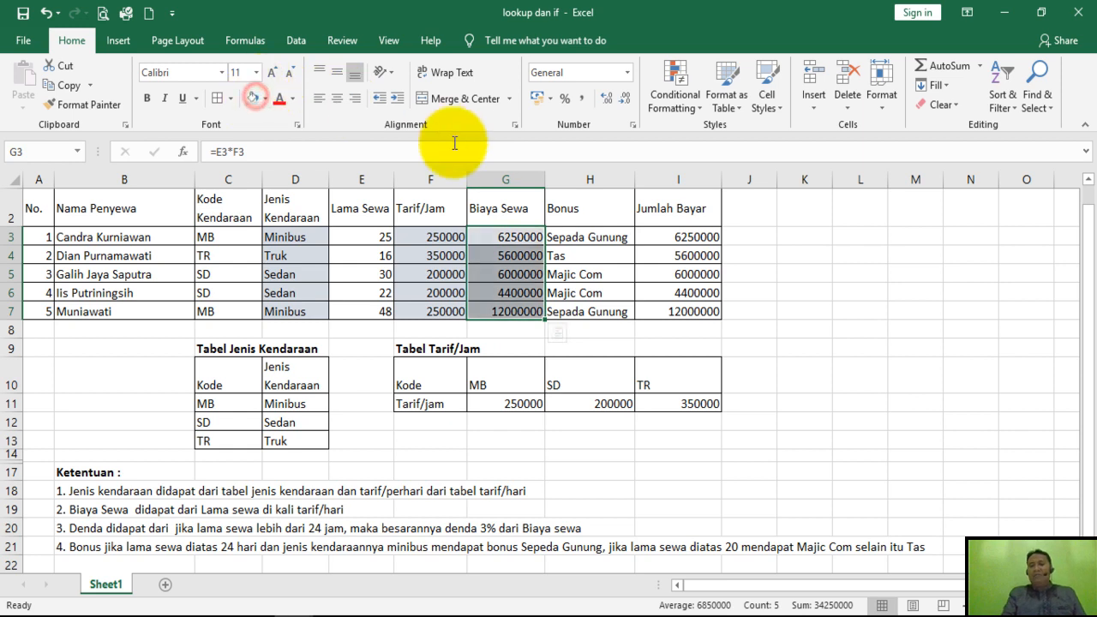
# Apply the same light blue-gray fill to the Bonus cells H3:H7 and the Jumlah Bayar cells I3:I7.
pyautogui.click(561, 237)
pyautogui.moveTo(566, 239); pyautogui.dragTo(584, 312)
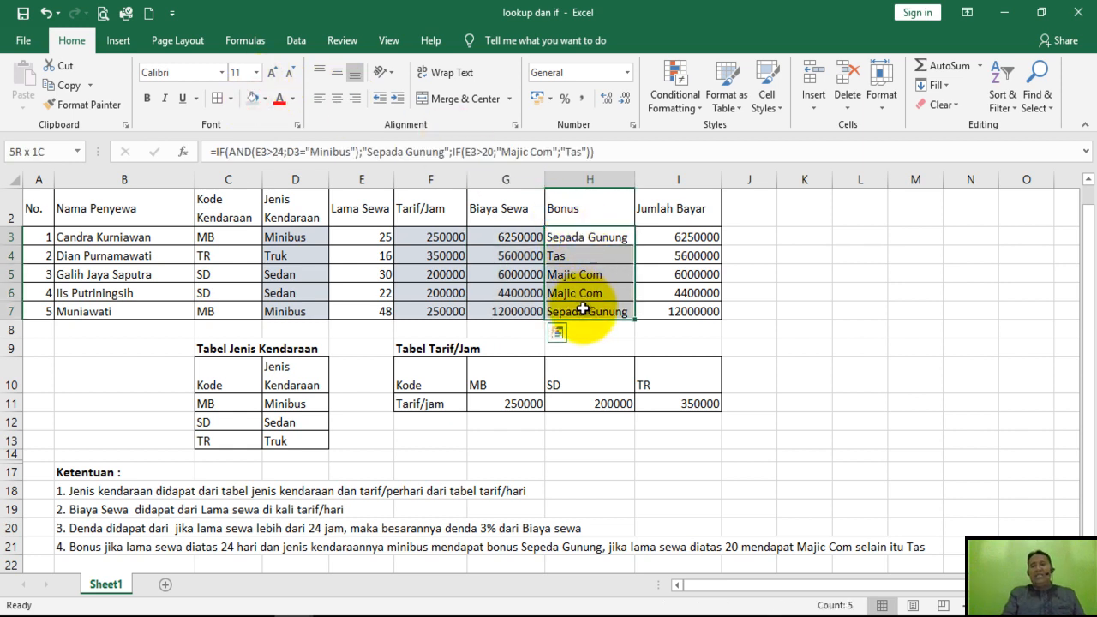
pyautogui.click(251, 98)
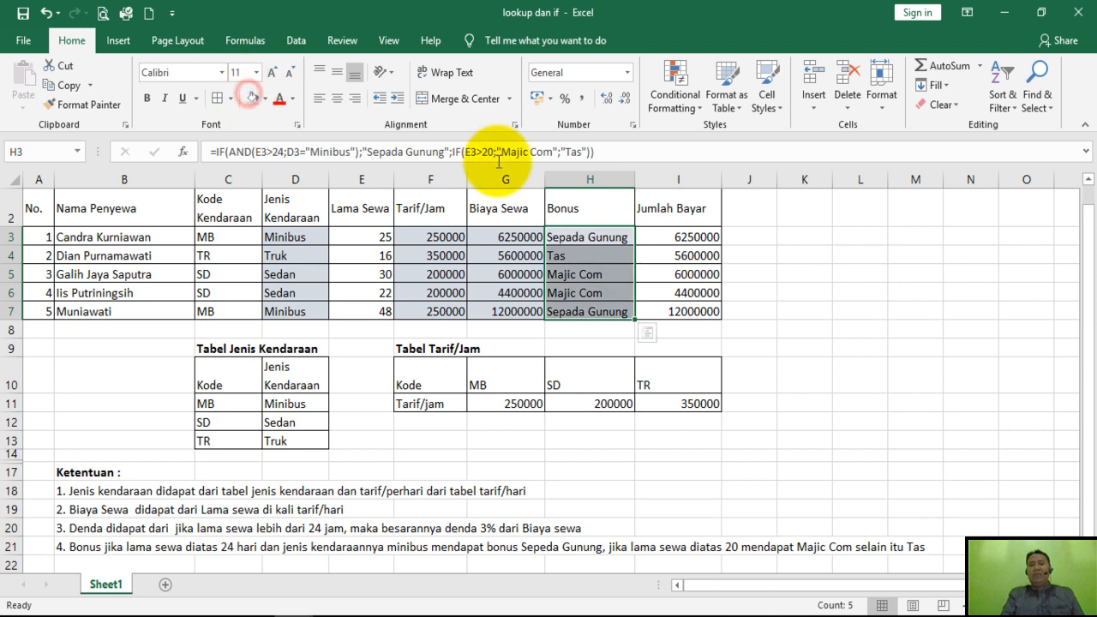
pyautogui.moveTo(660, 236); pyautogui.dragTo(693, 306)
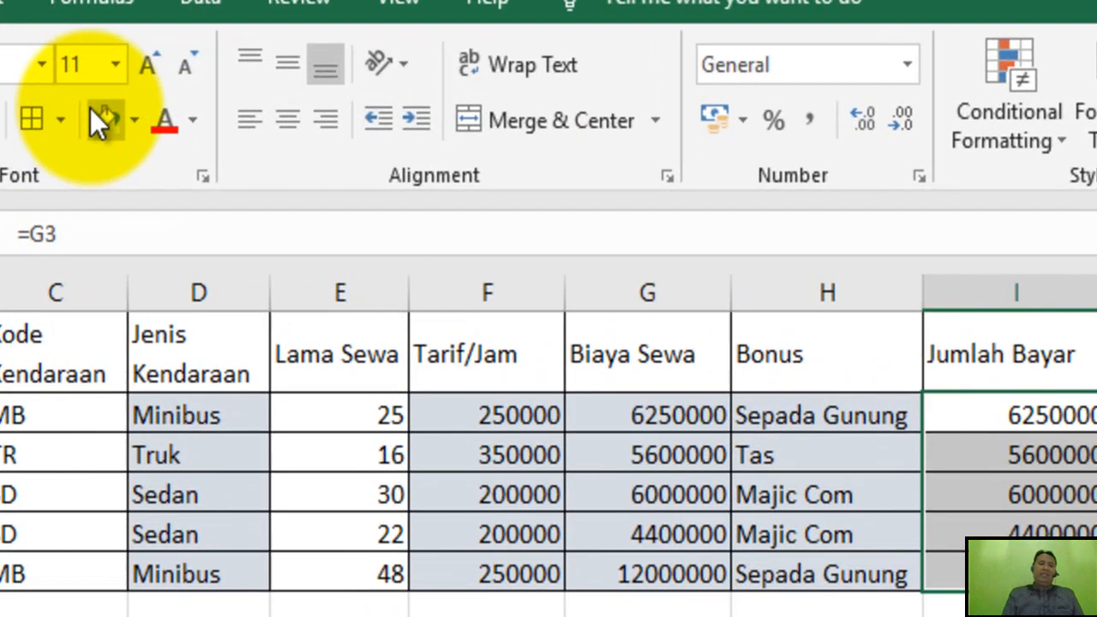
pyautogui.click(109, 120)
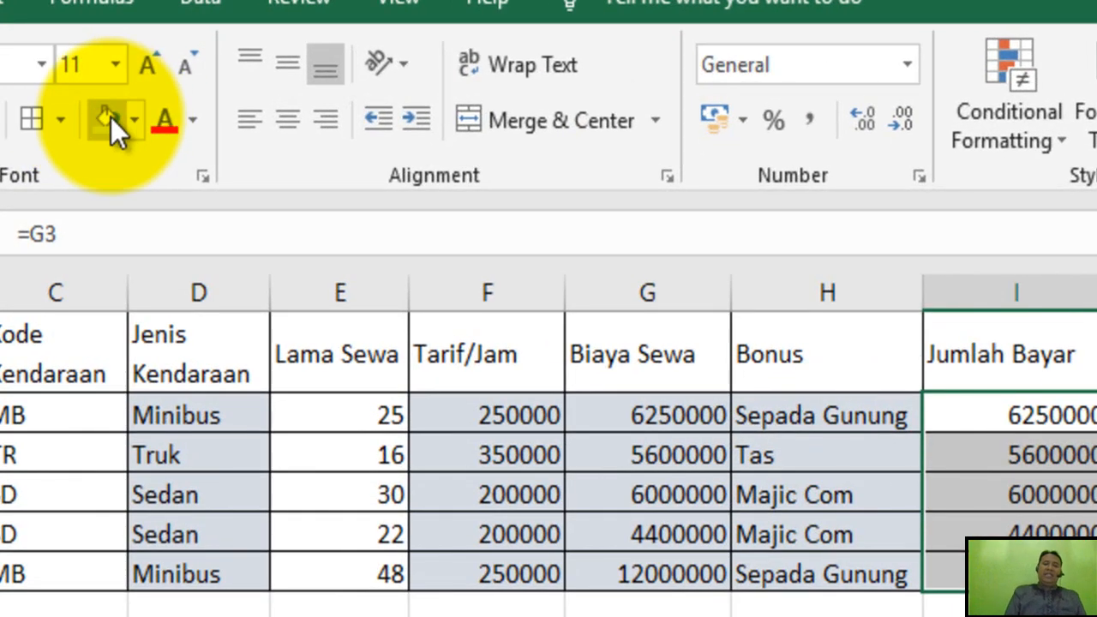
# Review the Jumlah Bayar formula in I3 and its copies down to I7 without editing them.
pyautogui.doubleClick(980, 415)
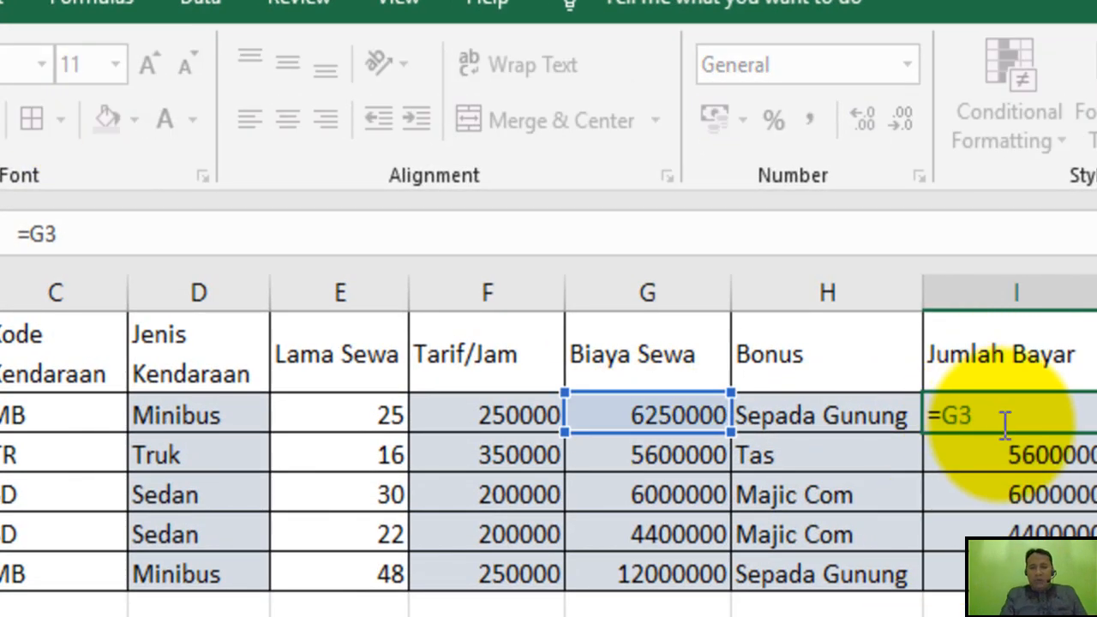
pyautogui.press('Return')
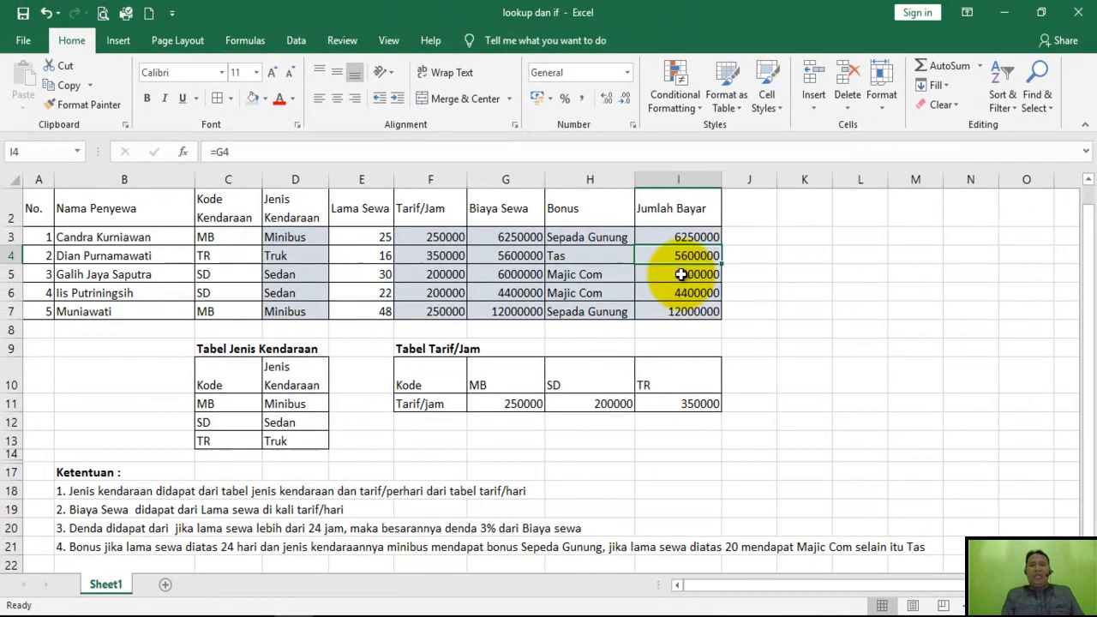
pyautogui.click(757, 312)
pyautogui.click(680, 294)
pyautogui.click(674, 312)
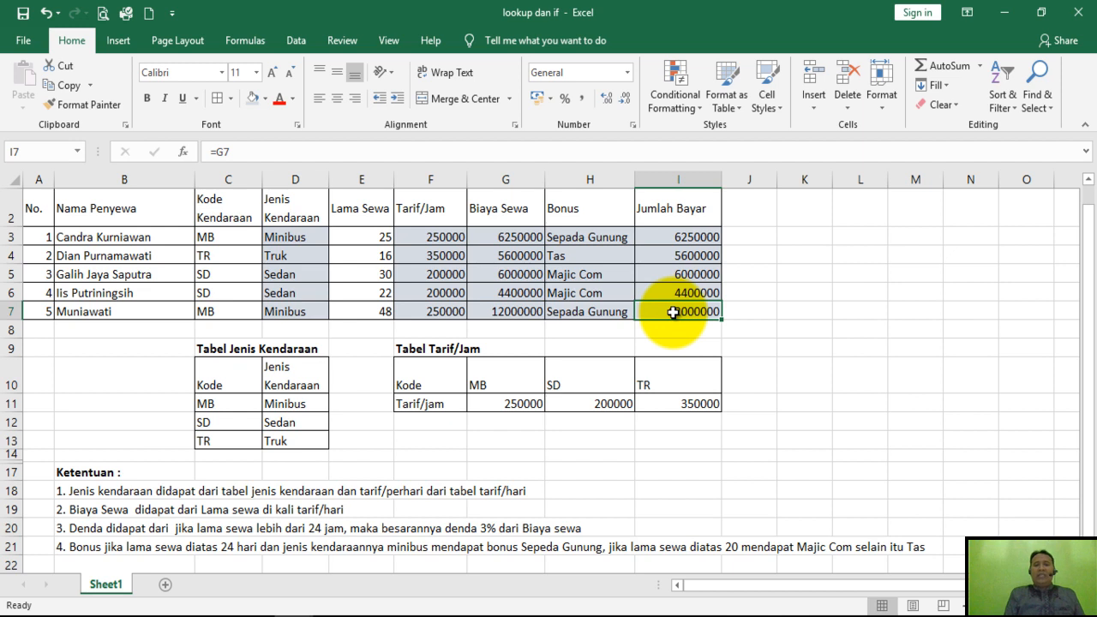